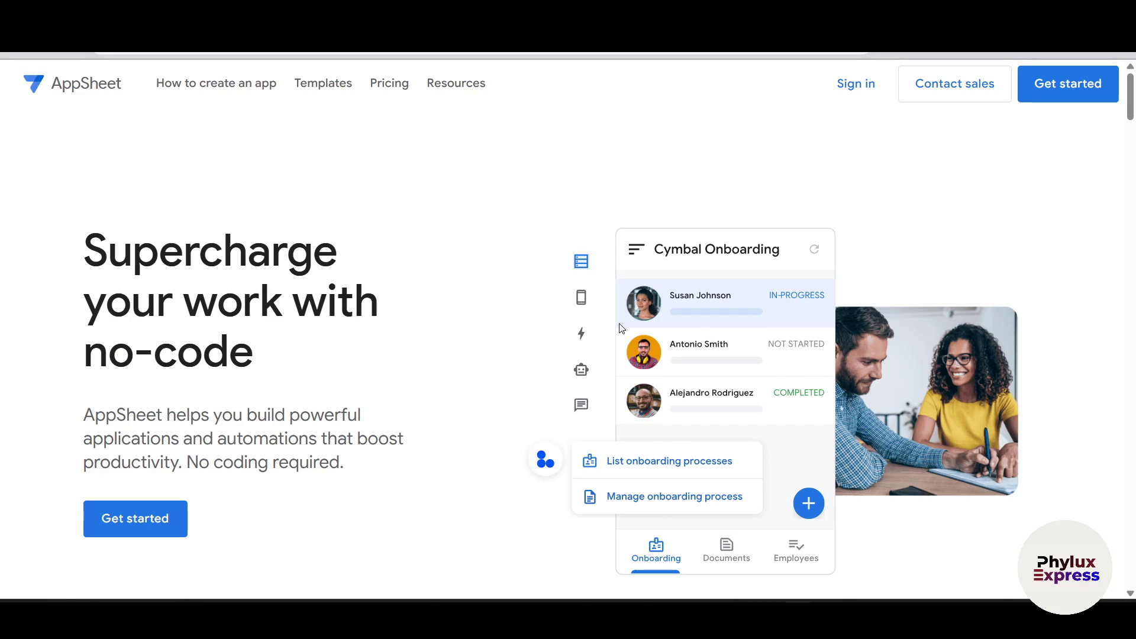
Step: Sign in to AppSheet through Get started with a Google account
scroll(621, 328, "down", 1)
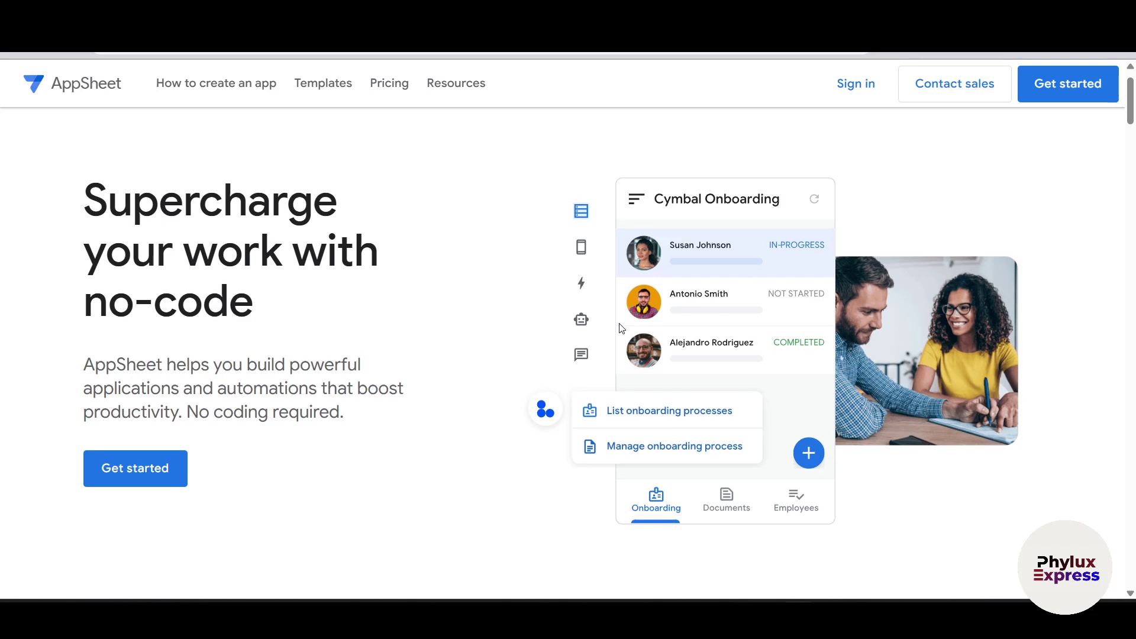
scroll(620, 329, "down", 1)
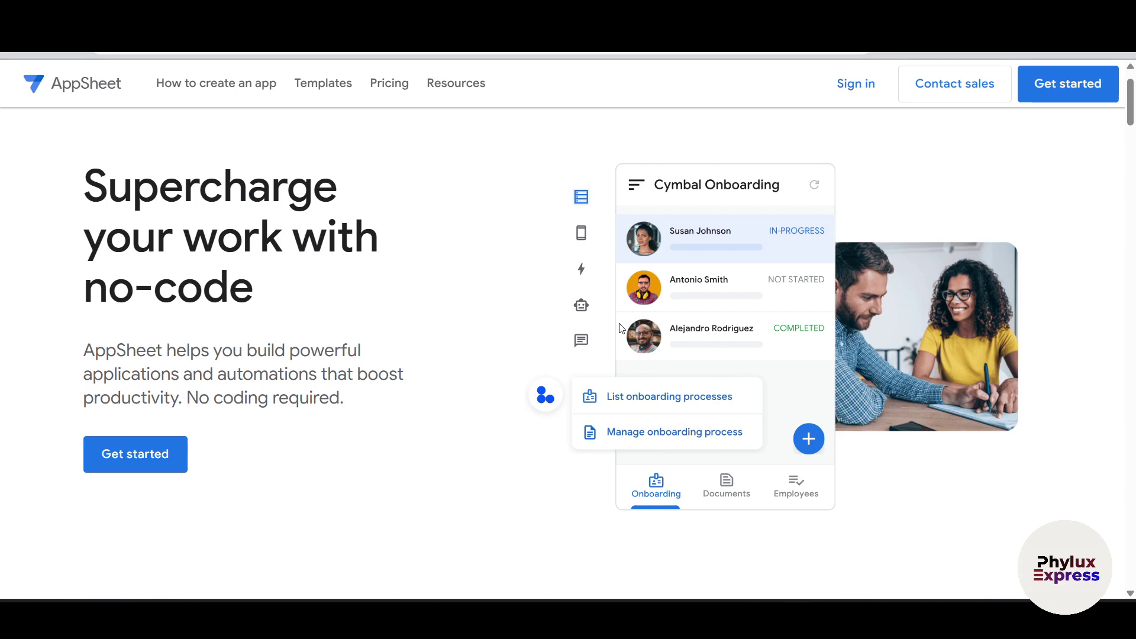
scroll(621, 328, "down", 3)
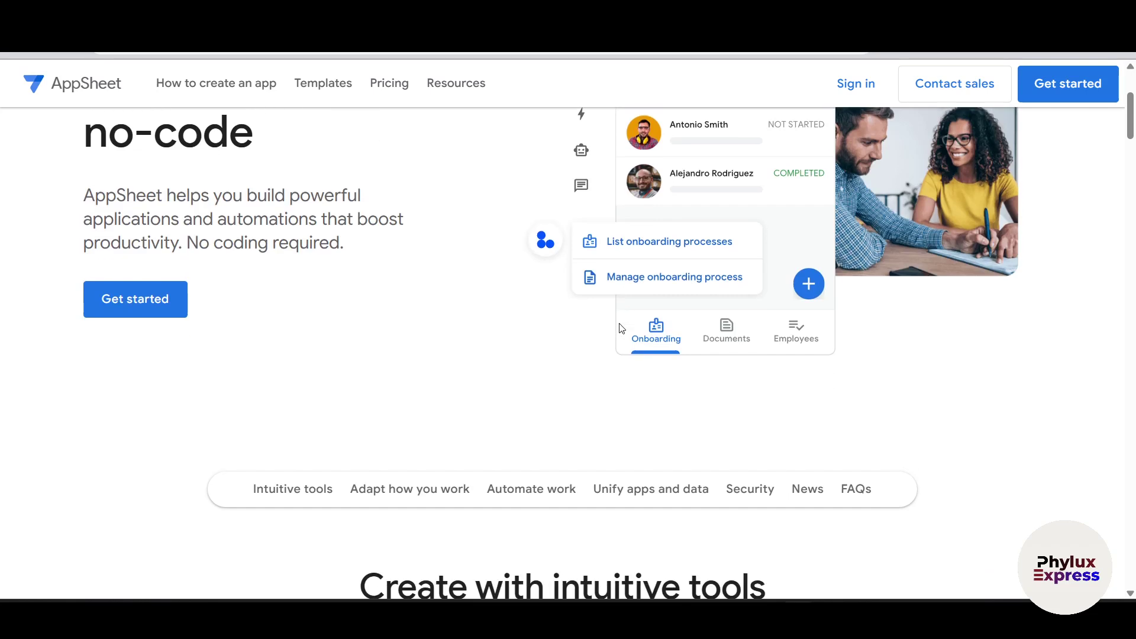
scroll(621, 328, "up", 1)
scroll(621, 328, "down", 1)
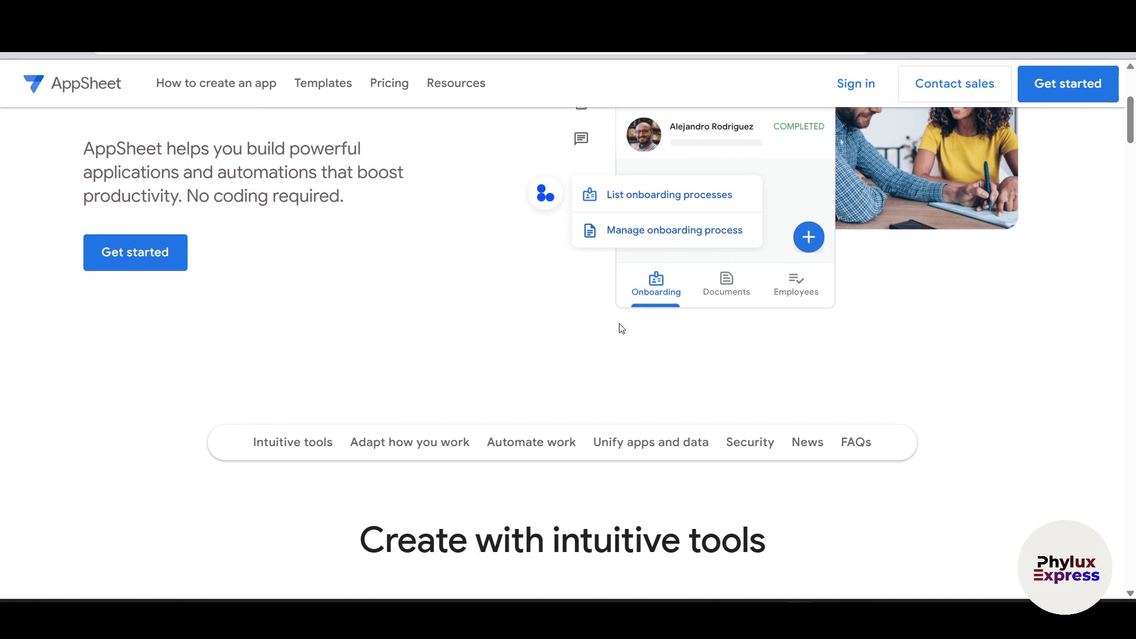
scroll(621, 329, "down", 1)
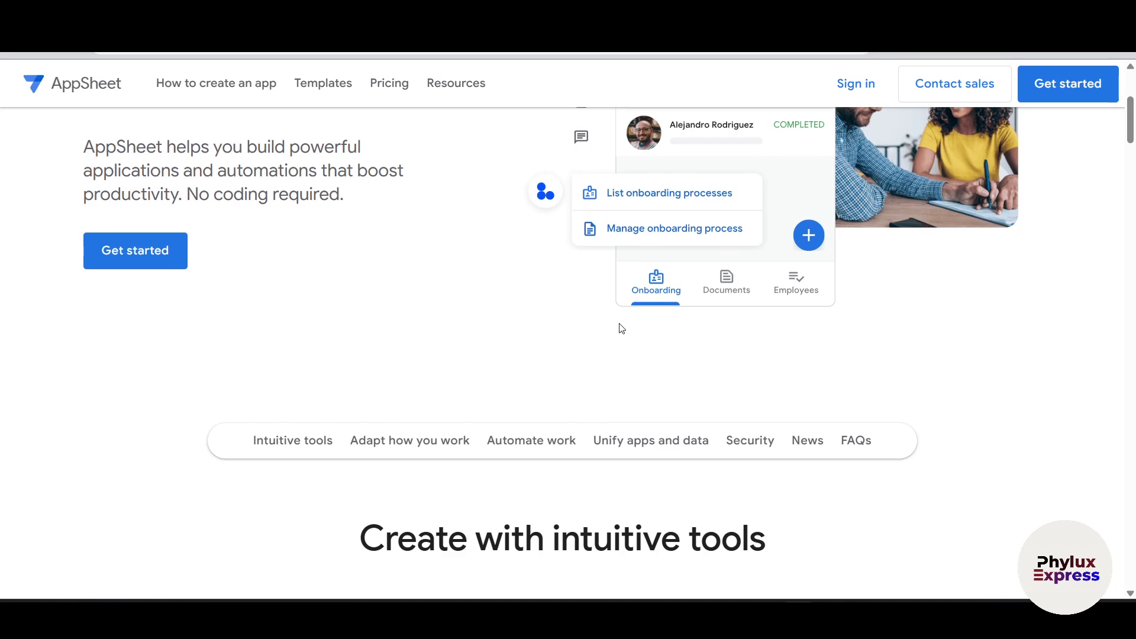
scroll(622, 328, "down", 1)
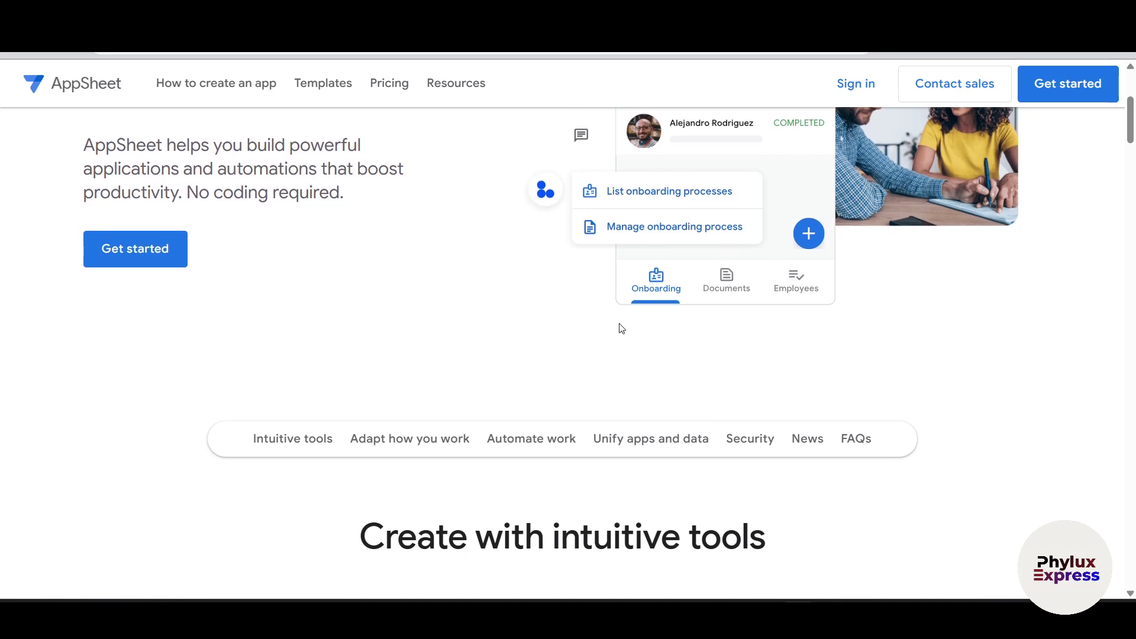
scroll(621, 329, "down", 3)
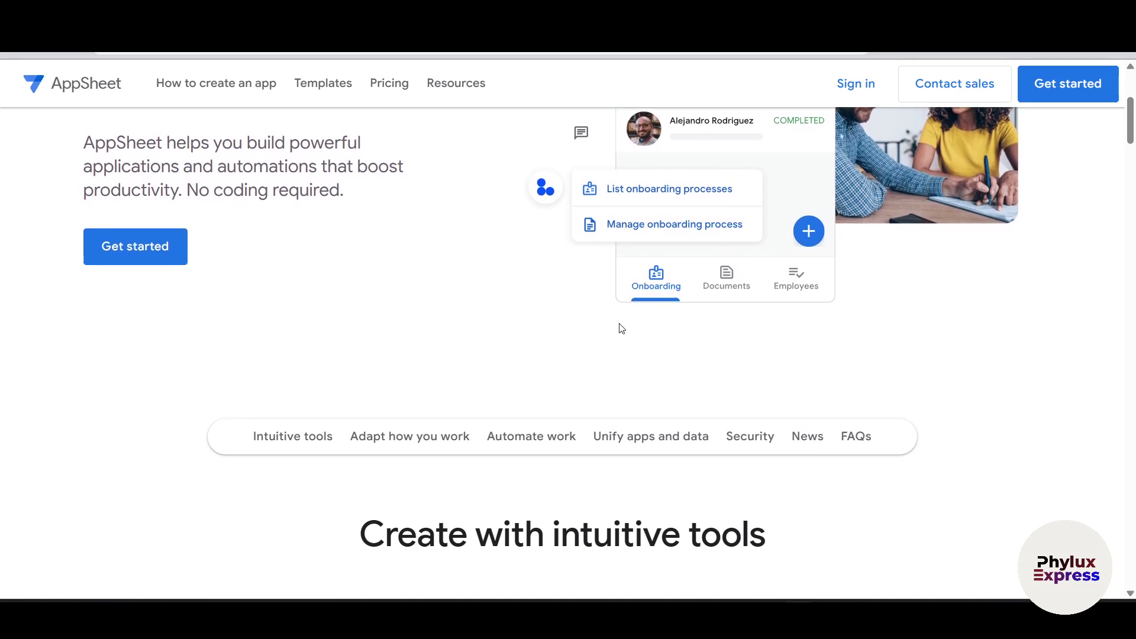
scroll(622, 329, "down", 5)
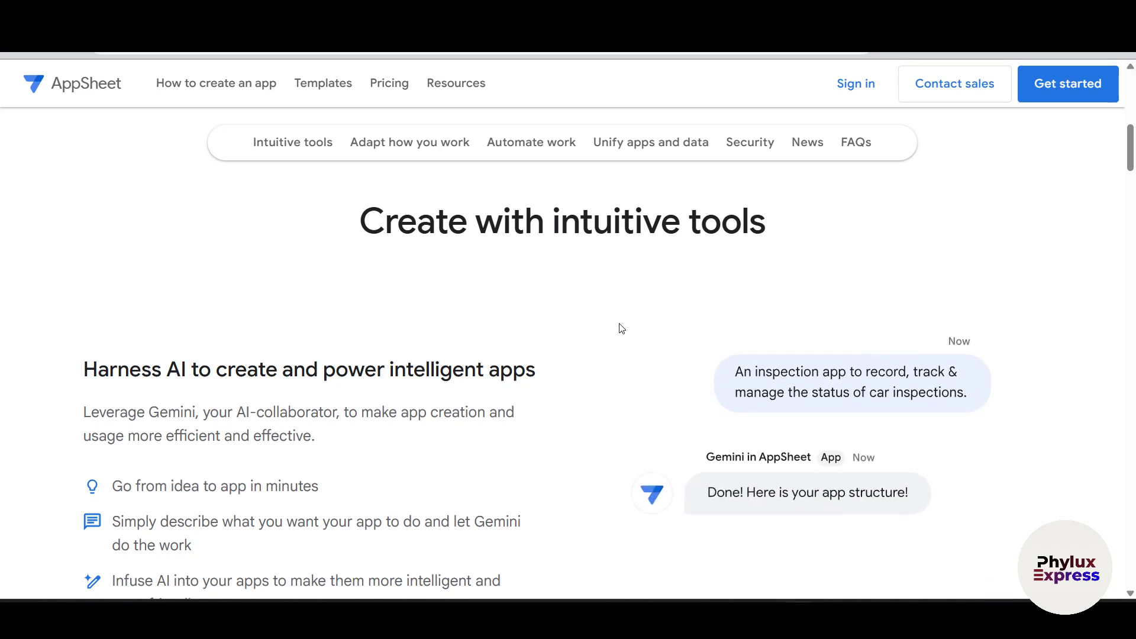
scroll(622, 328, "up", 1)
scroll(621, 328, "down", 2)
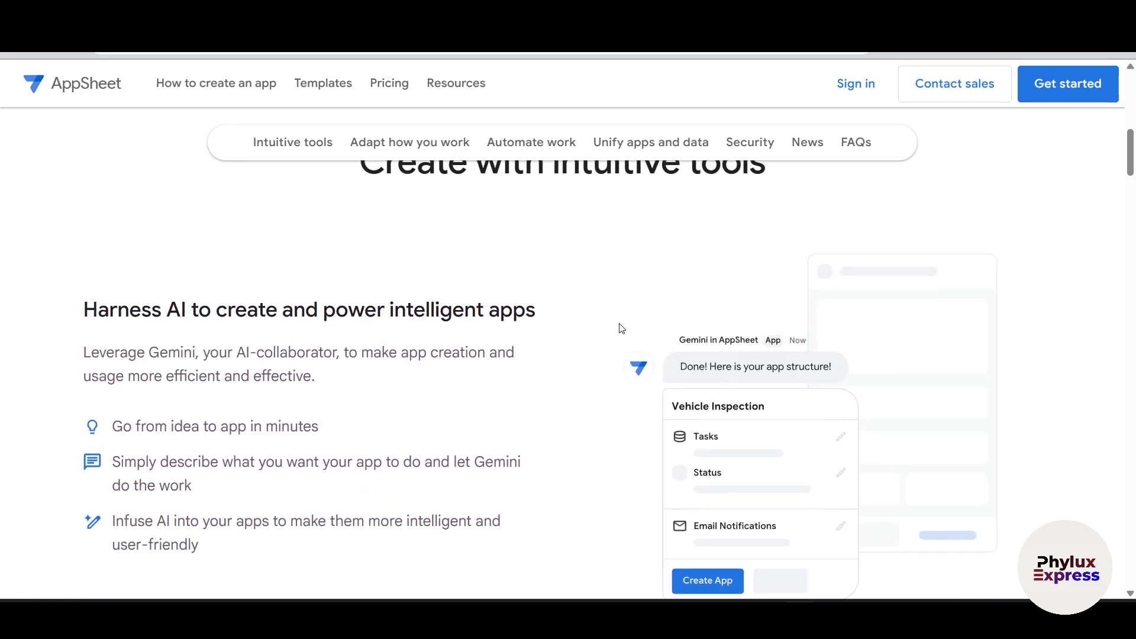
scroll(621, 328, "down", 3)
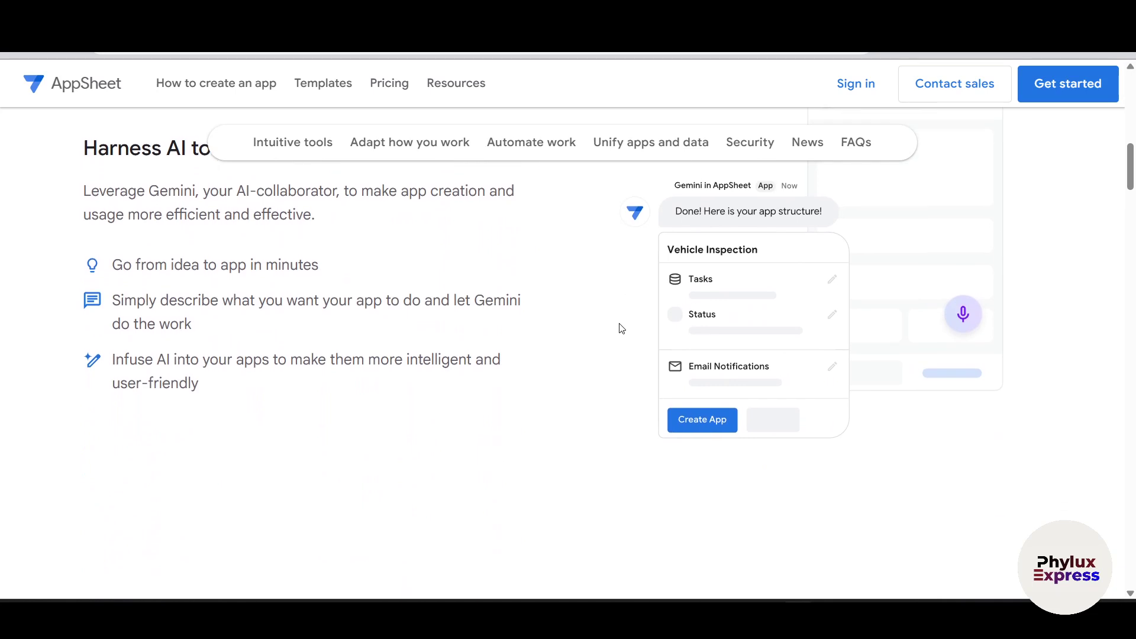
scroll(621, 328, "down", 1)
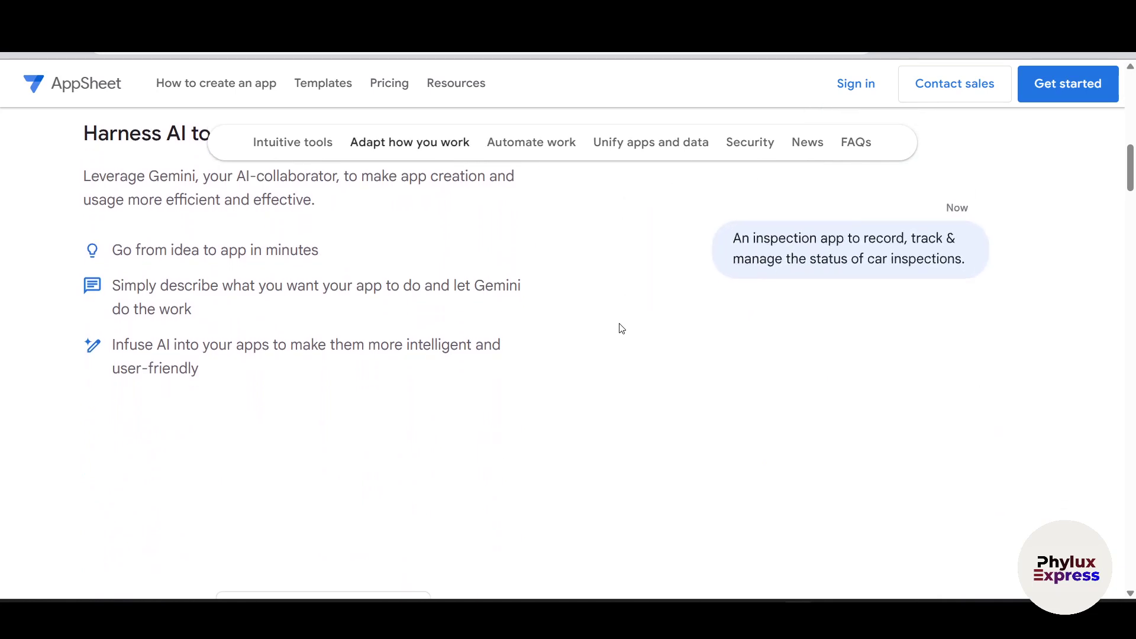
scroll(621, 328, "down", 2)
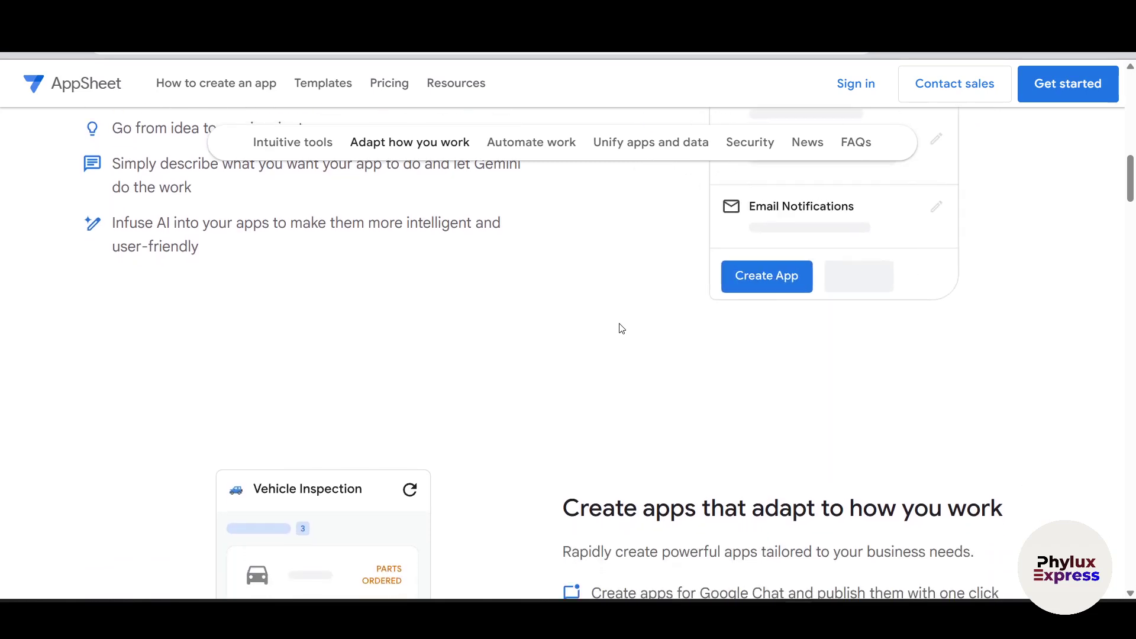
scroll(621, 328, "down", 1)
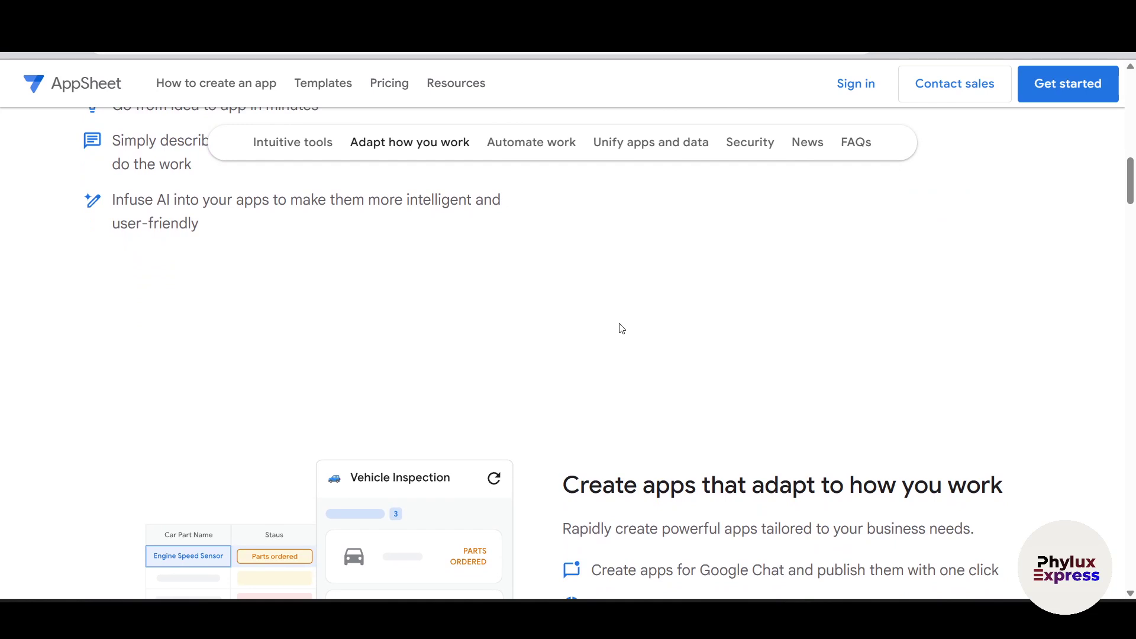
scroll(621, 329, "up", 8)
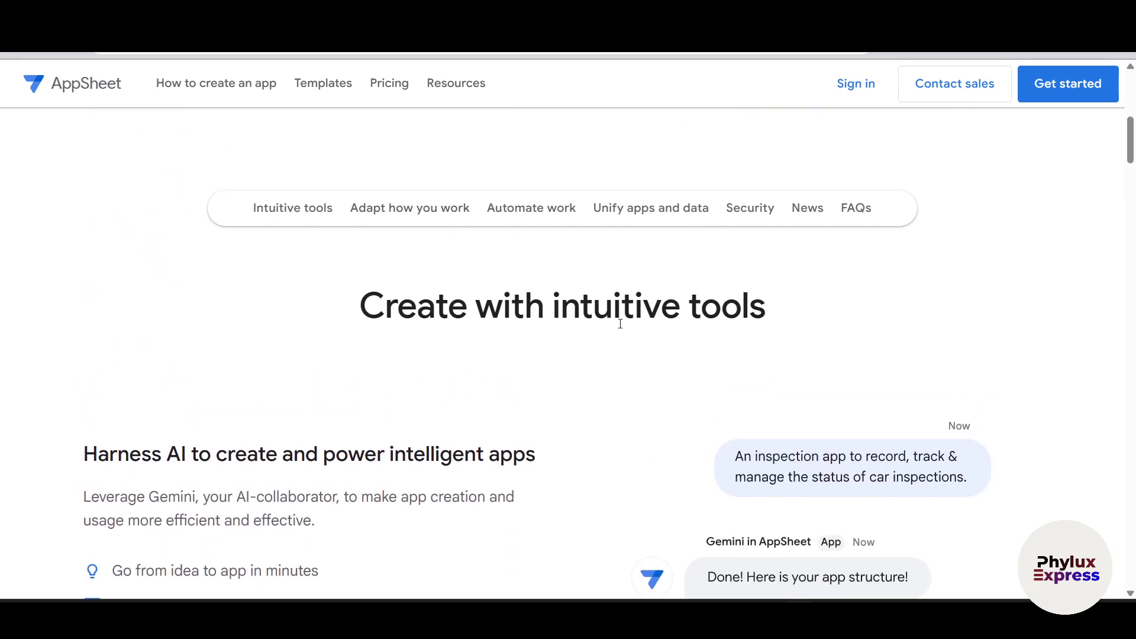
scroll(834, 129, "up", 5)
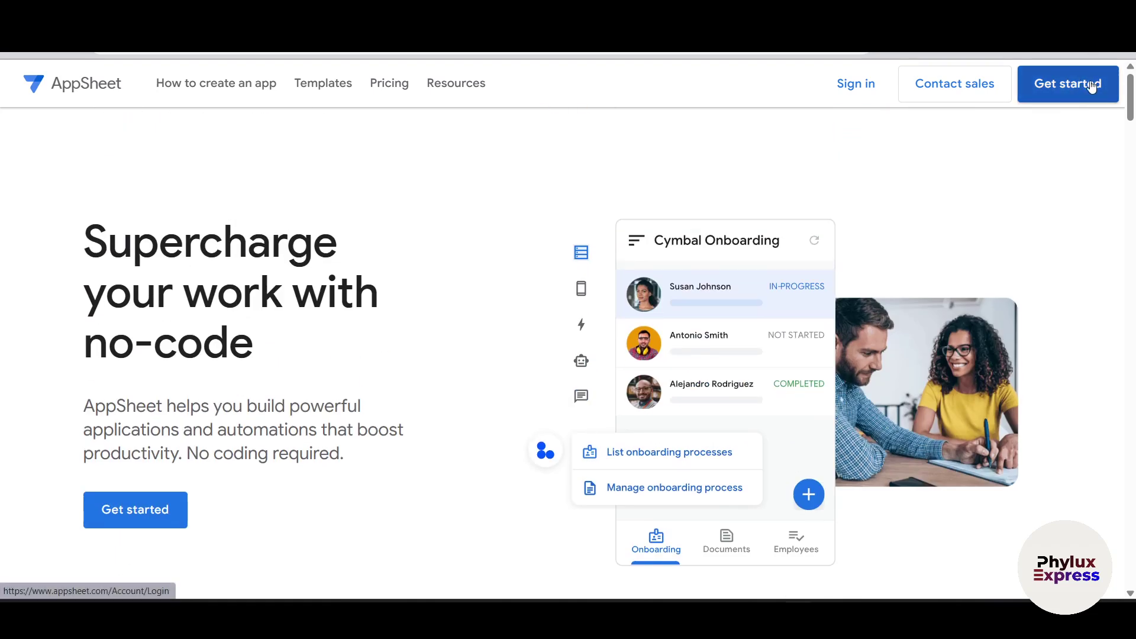
left_click(1093, 80)
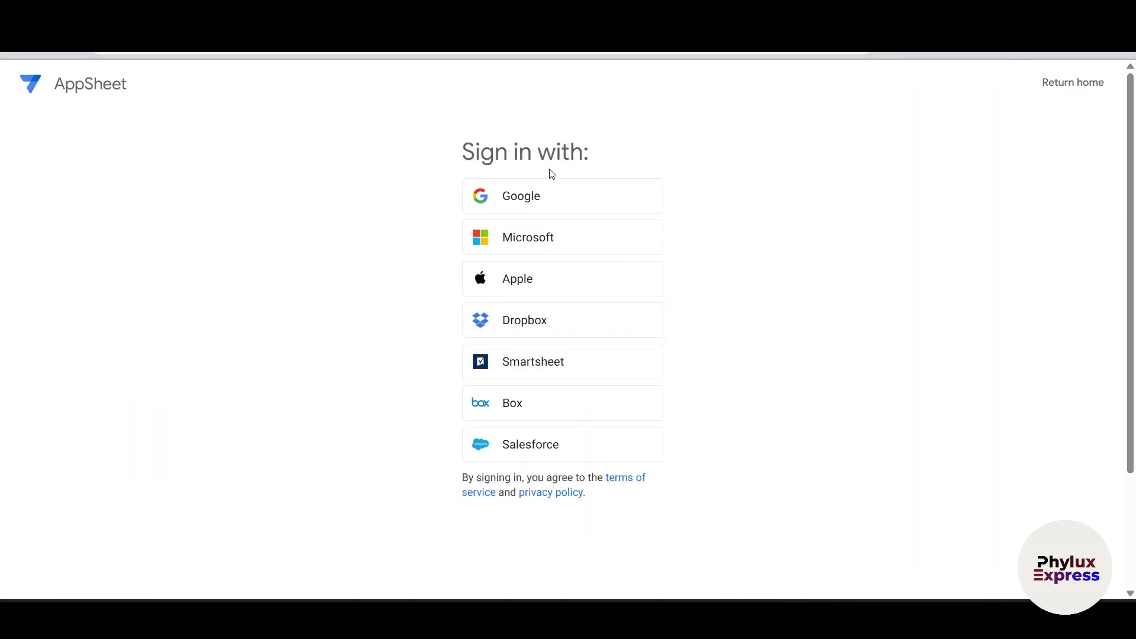
scroll(651, 250, "down", 1)
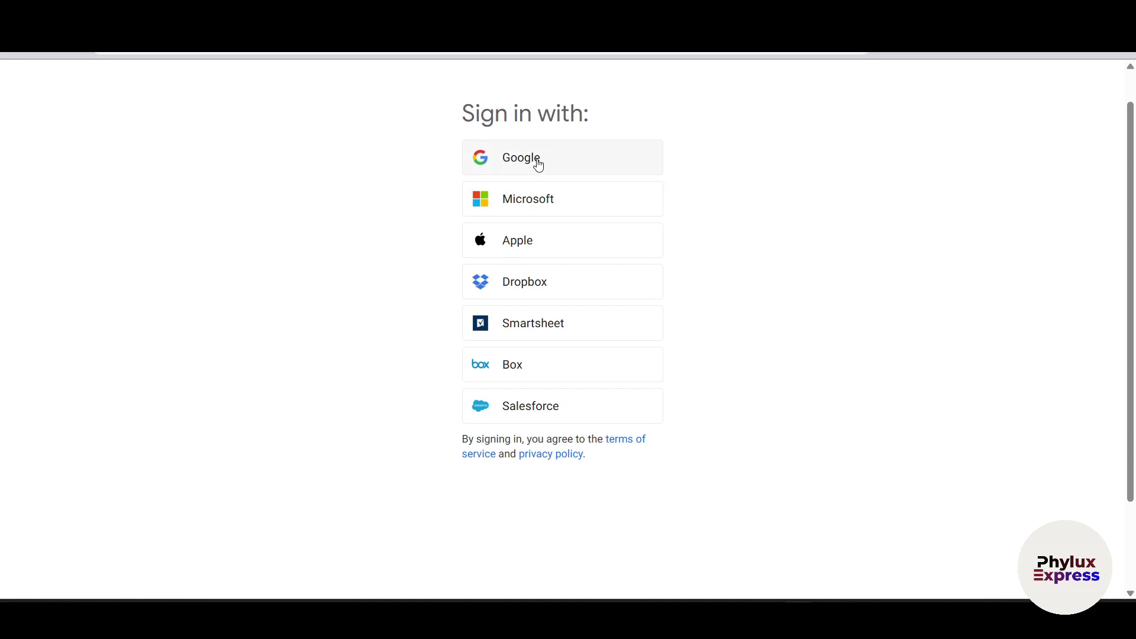
left_click(498, 167)
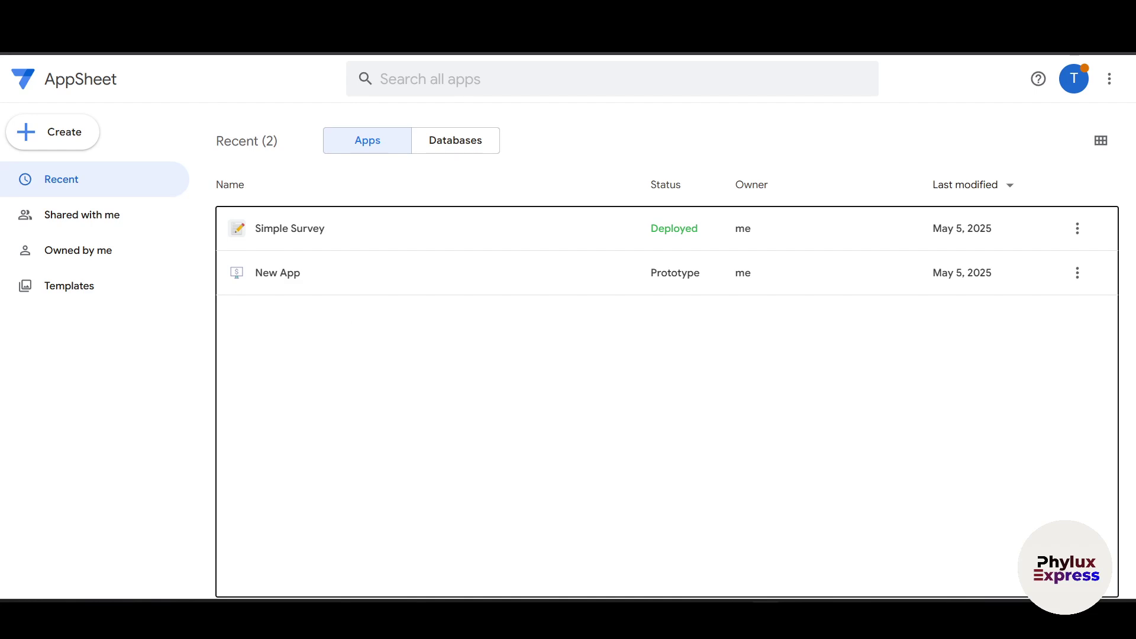
Step: Search Google for 'google shee' in a new tab and open a blank Google Sheets spreadsheet
key("ctrl+t")
type("g")
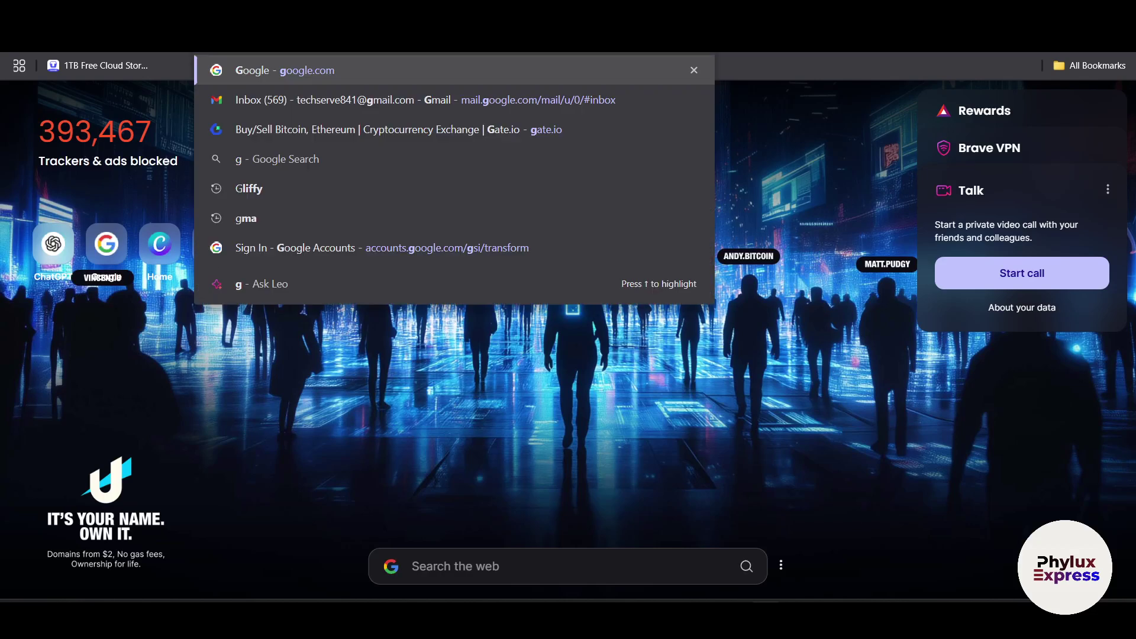
type("oogle shee")
key("Return")
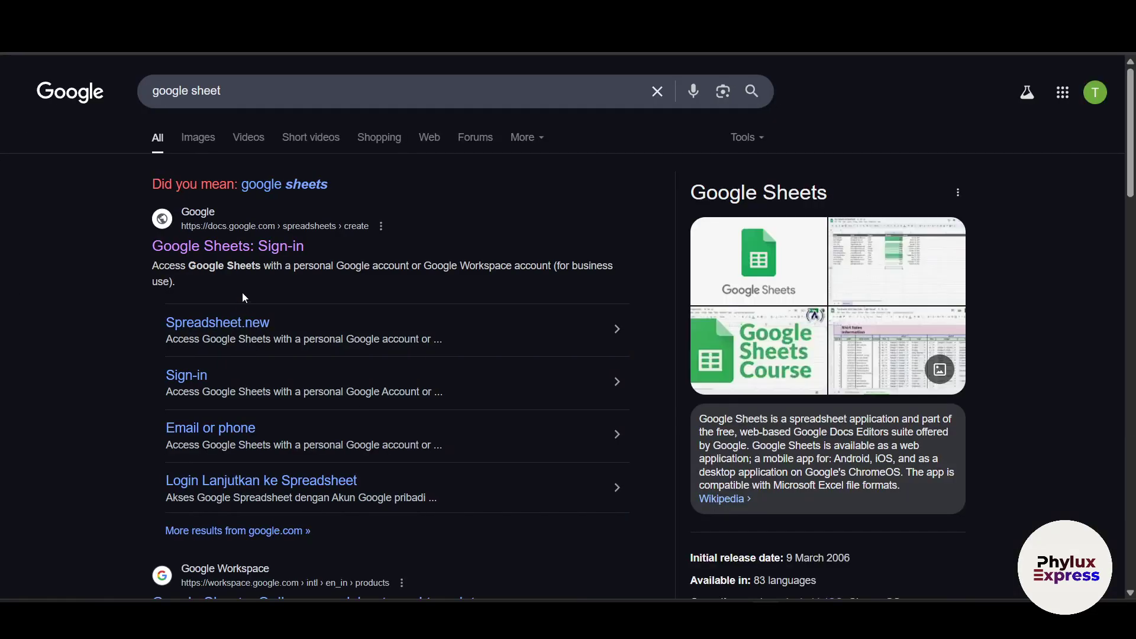
left_click(268, 262)
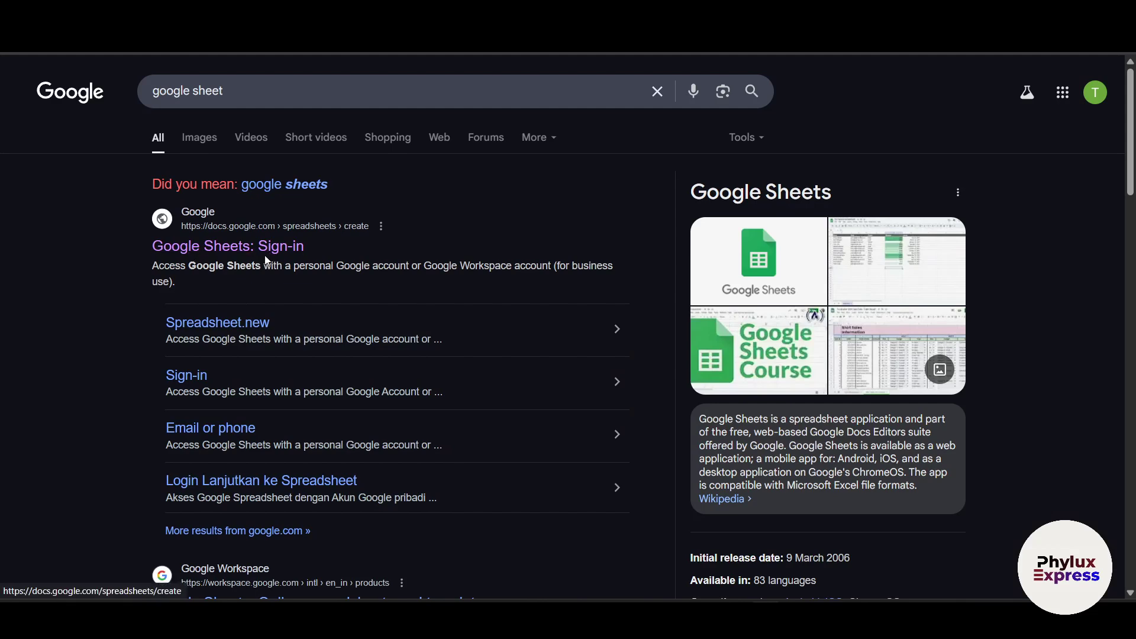
type("z")
left_click(180, 77)
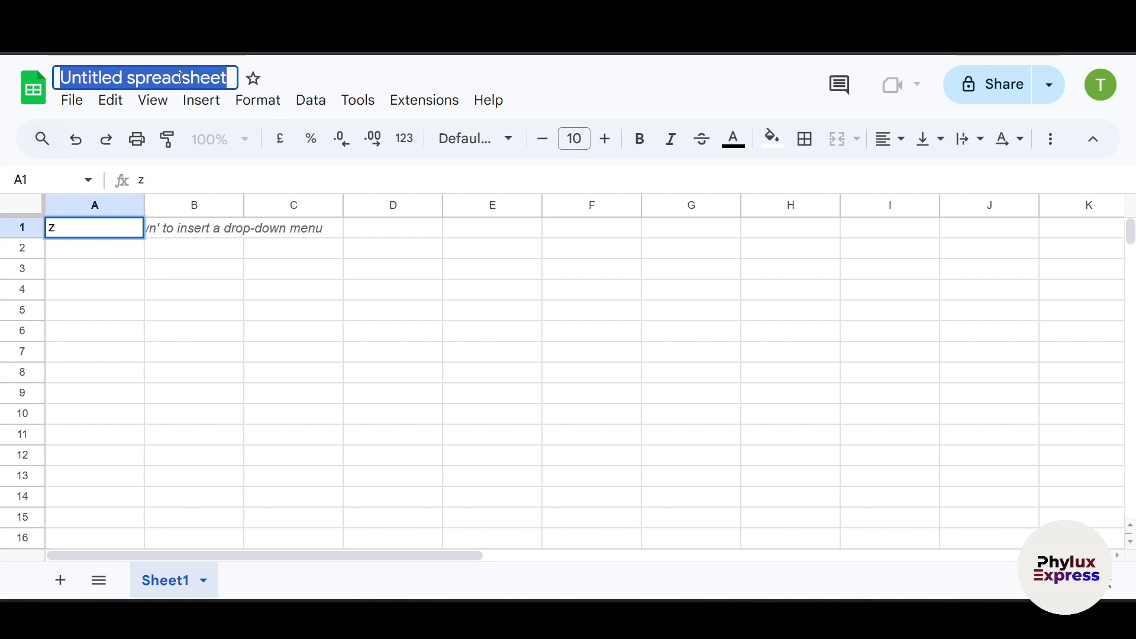
Step: Rename the spreadsheet to 'google app data base'
left_click(184, 74)
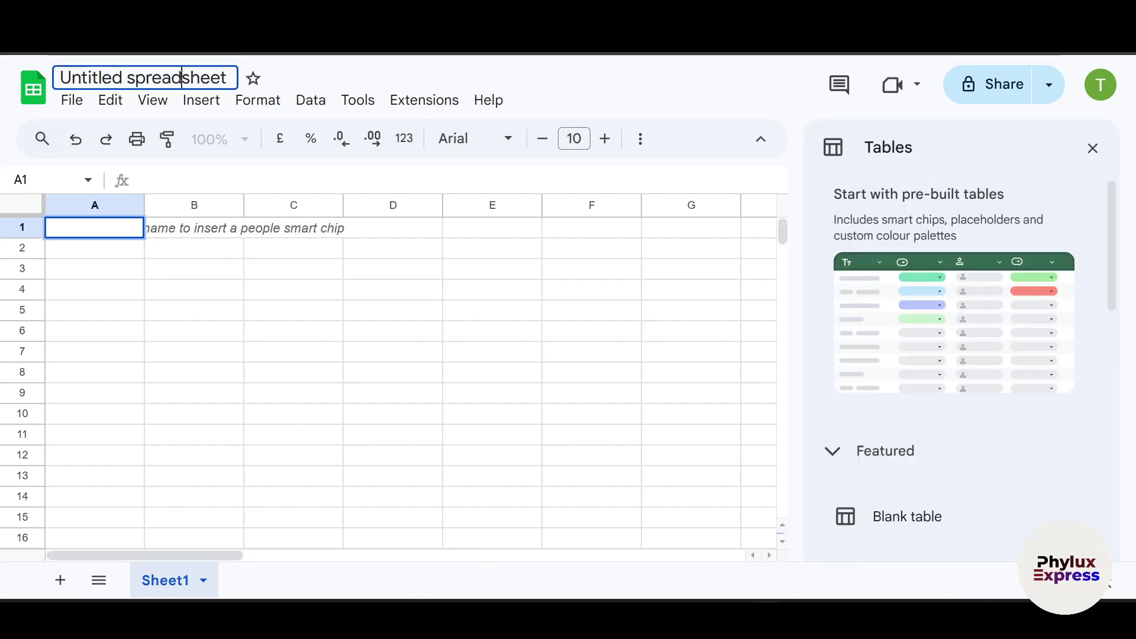
type("google ap")
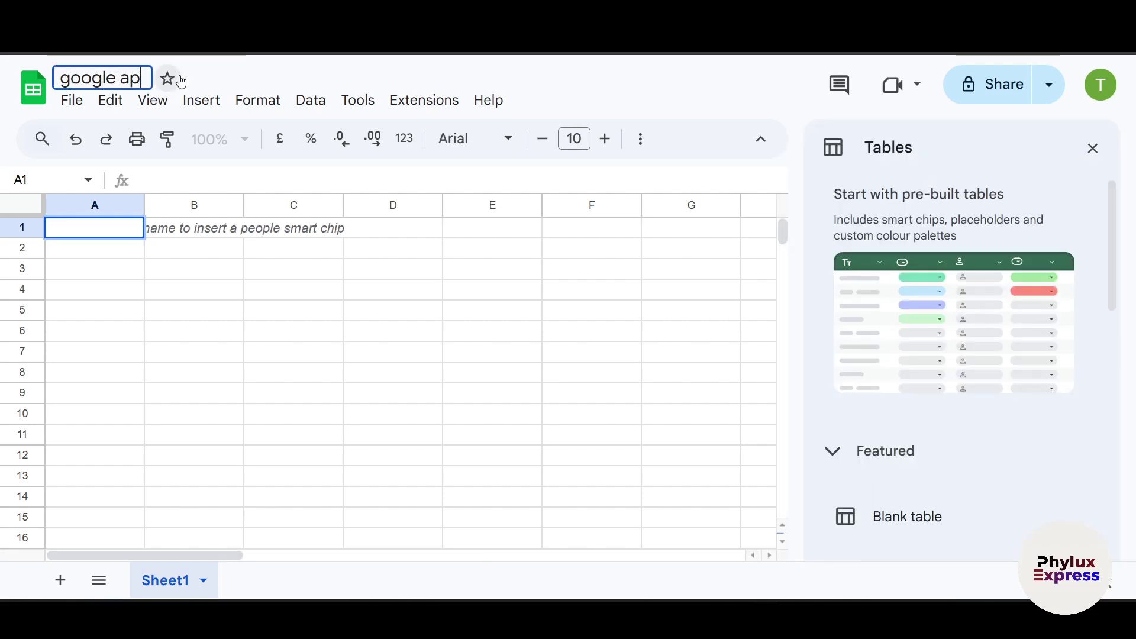
type("p data base")
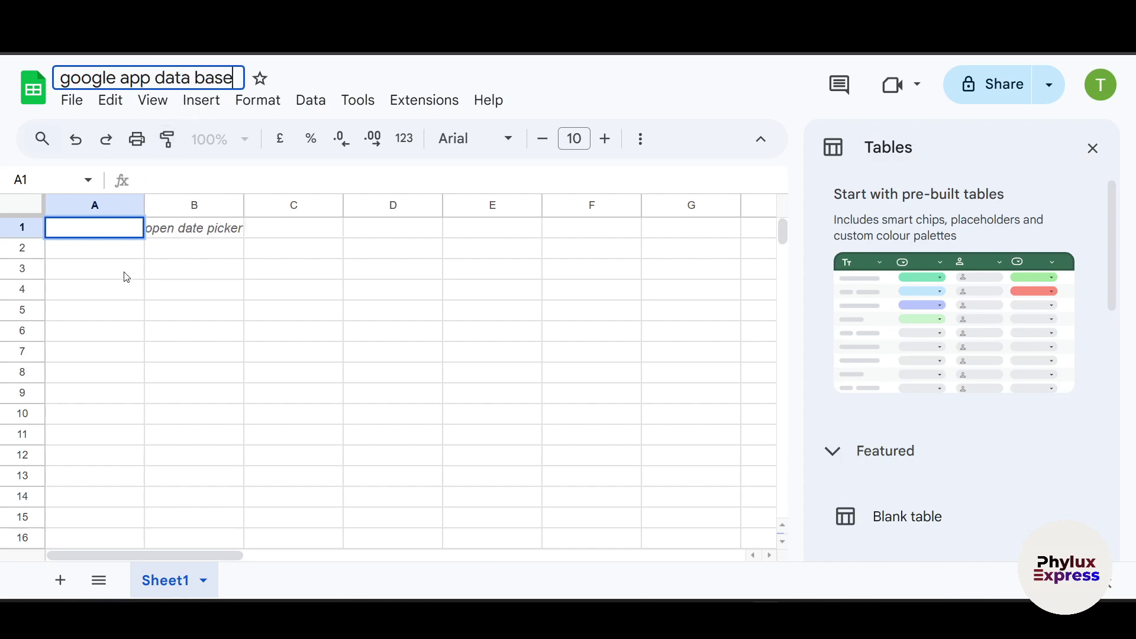
left_click(116, 239)
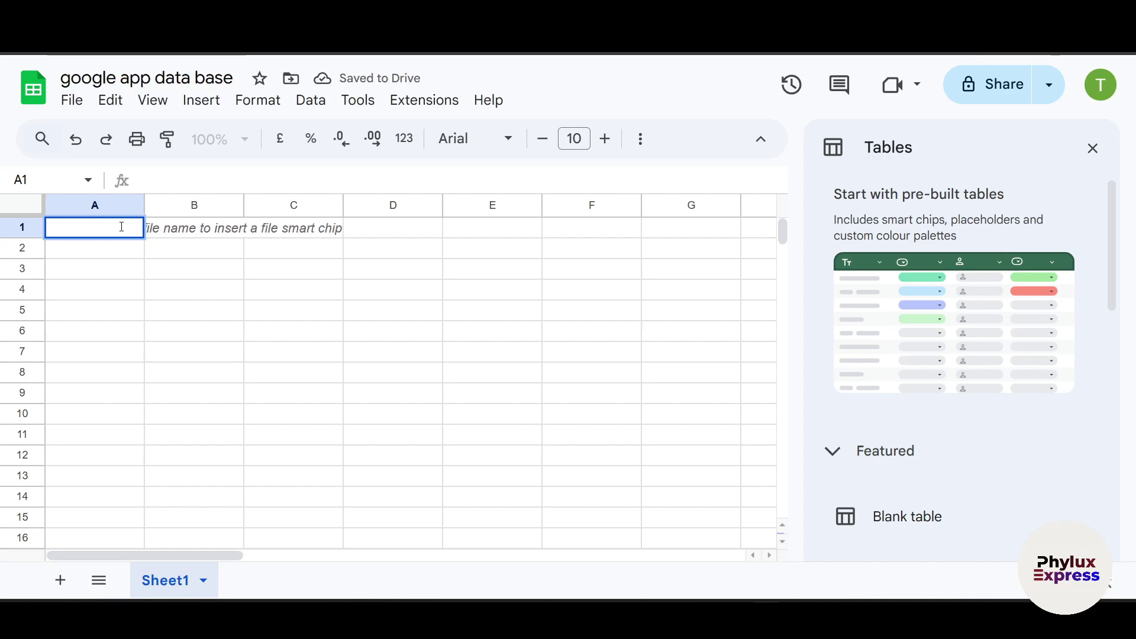
left_click(136, 271)
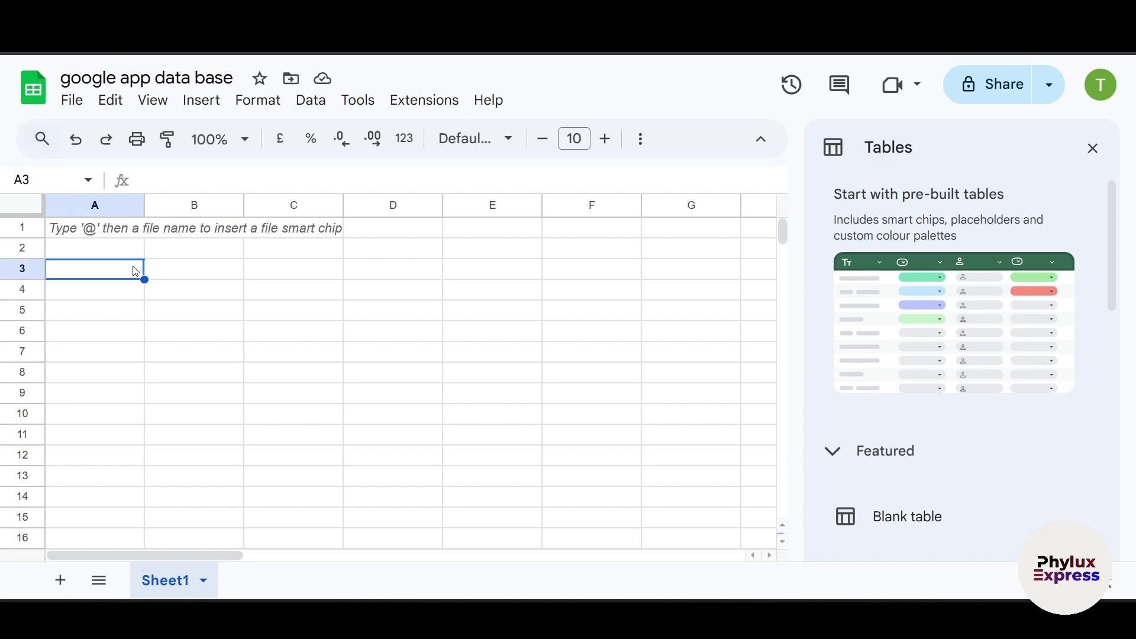
Step: Enter headers name, Email, Phone number, Product and Quantity in A1 to E1
left_click(112, 235)
type("name")
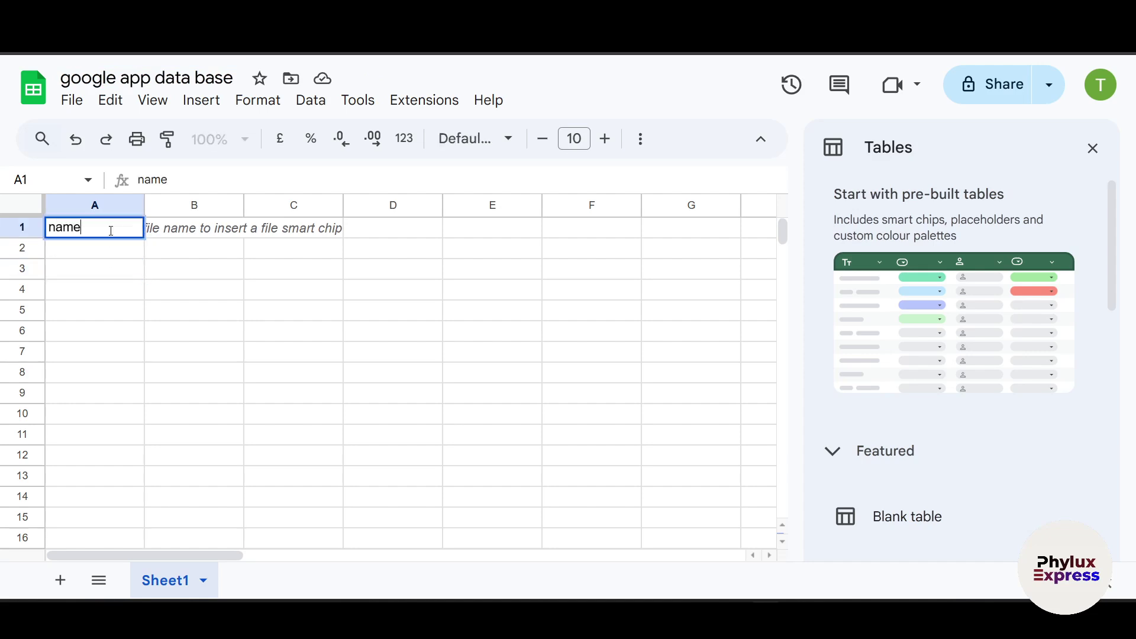
left_click(188, 229)
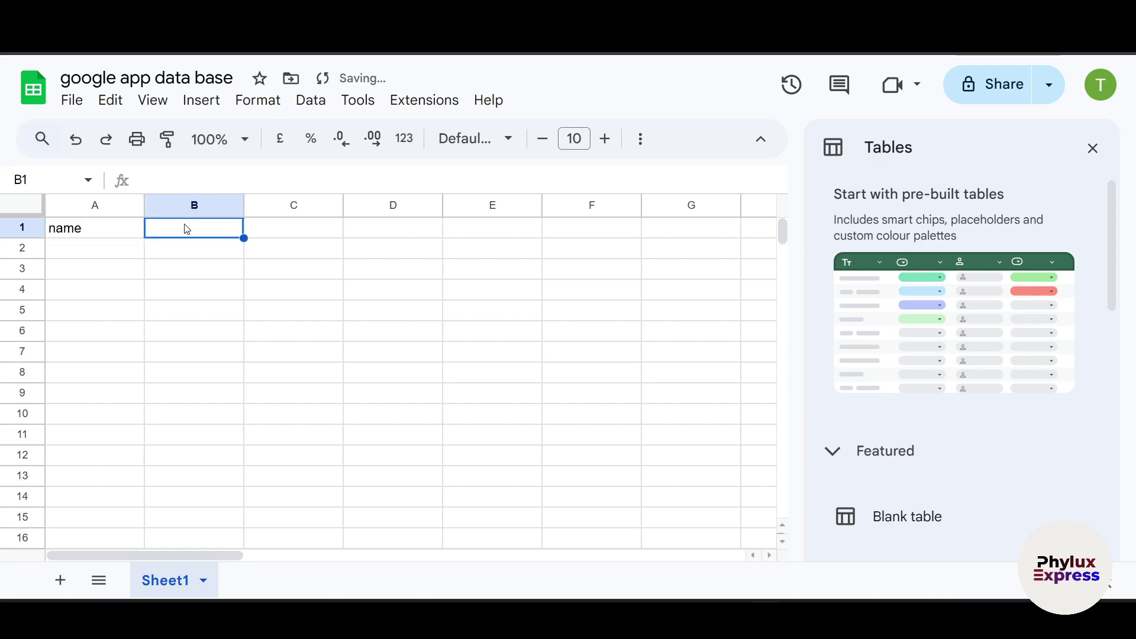
type("Email")
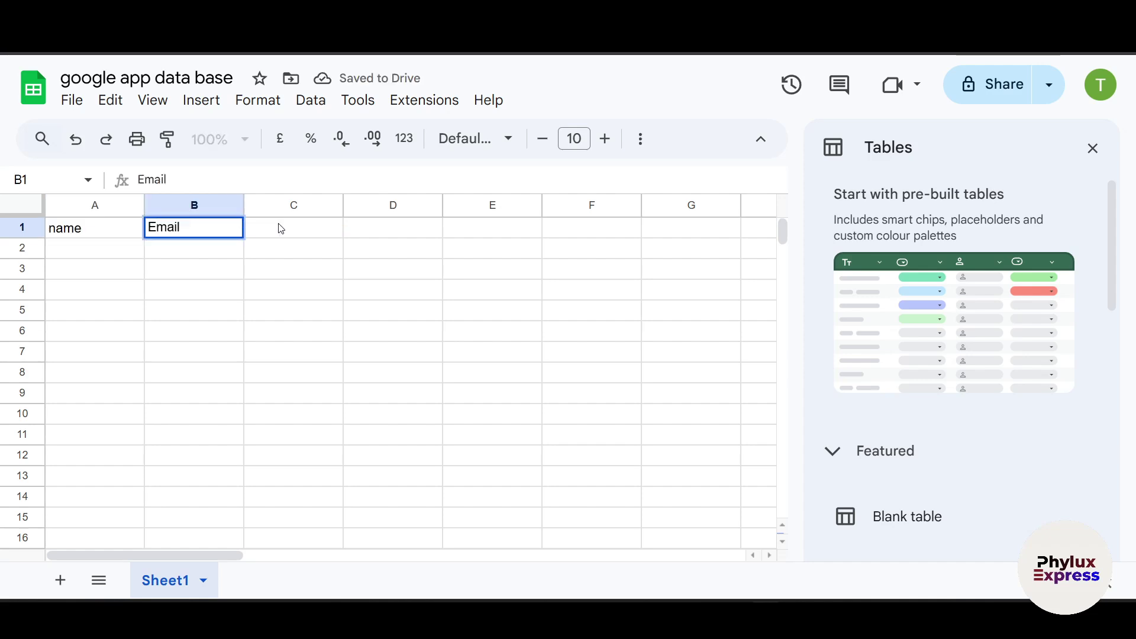
left_click(289, 230)
type("Phone nun")
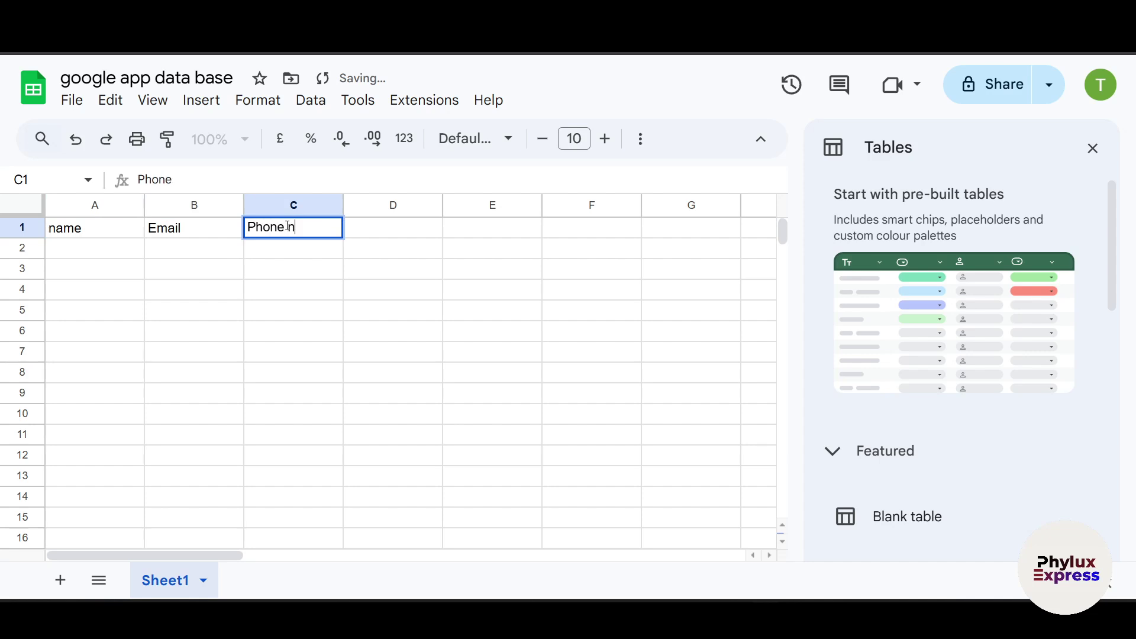
key("BackSpace")
key("BackSpace")
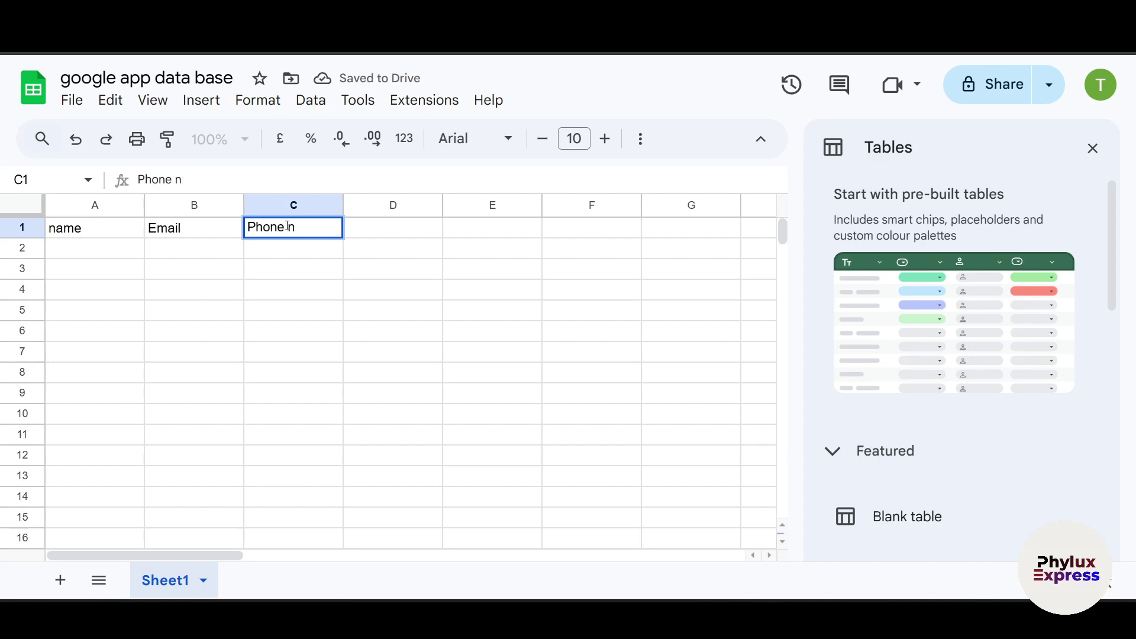
type("umber")
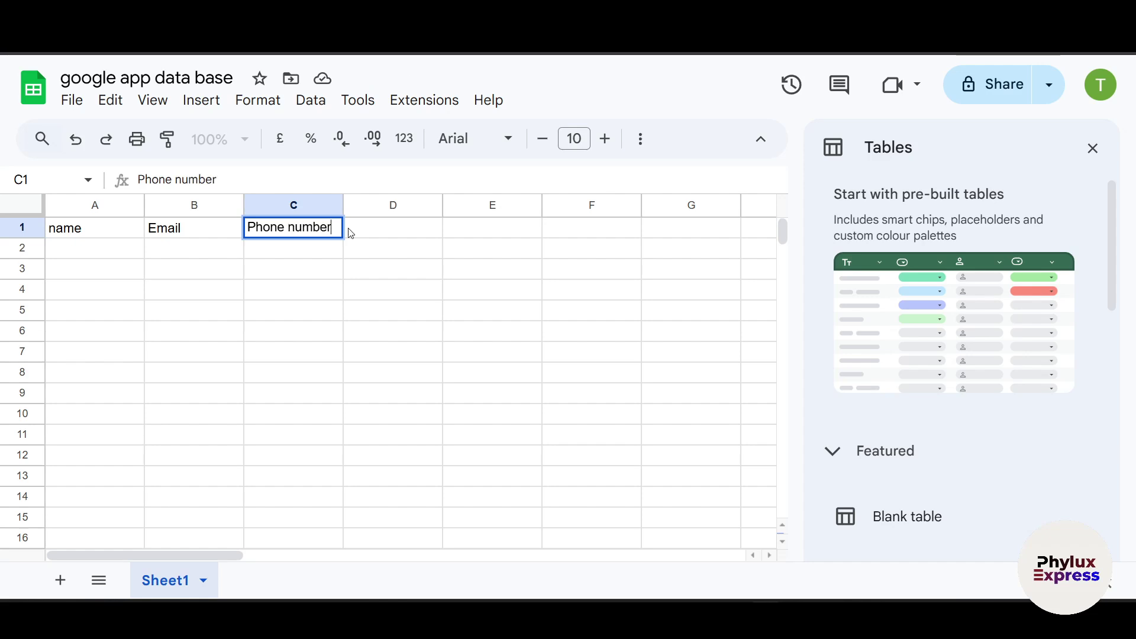
left_click(351, 232)
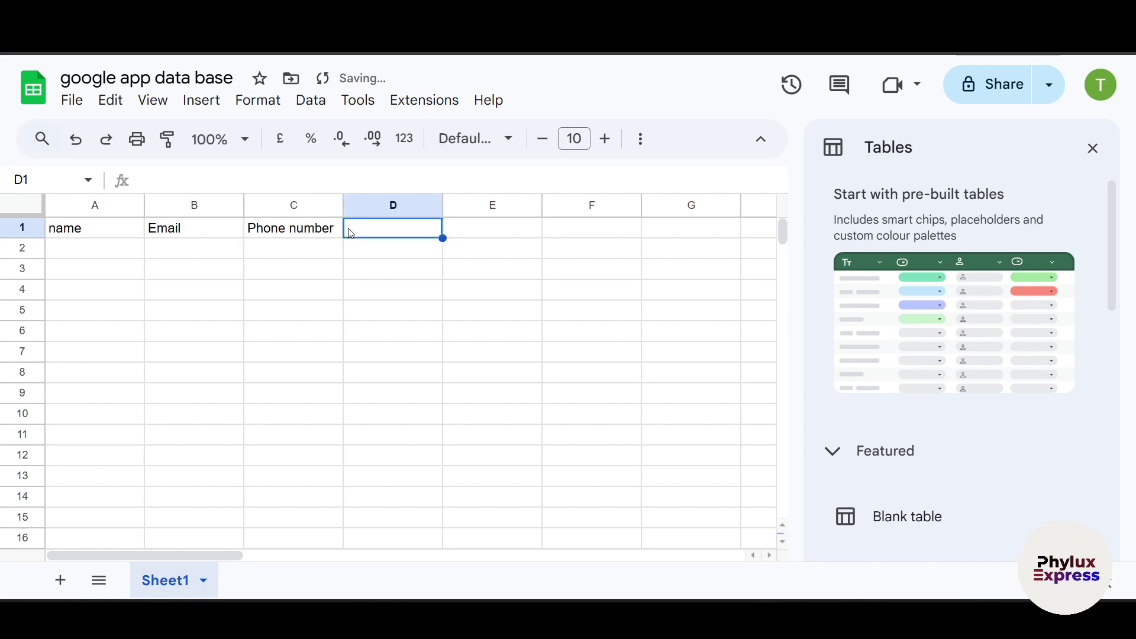
type("Pr")
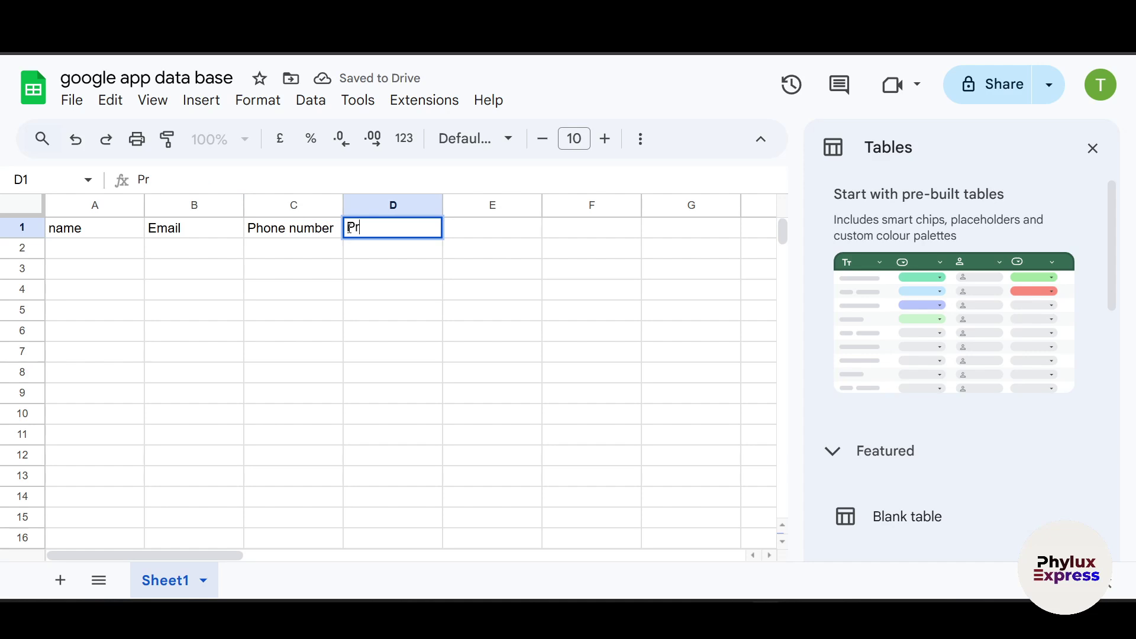
type("oduct")
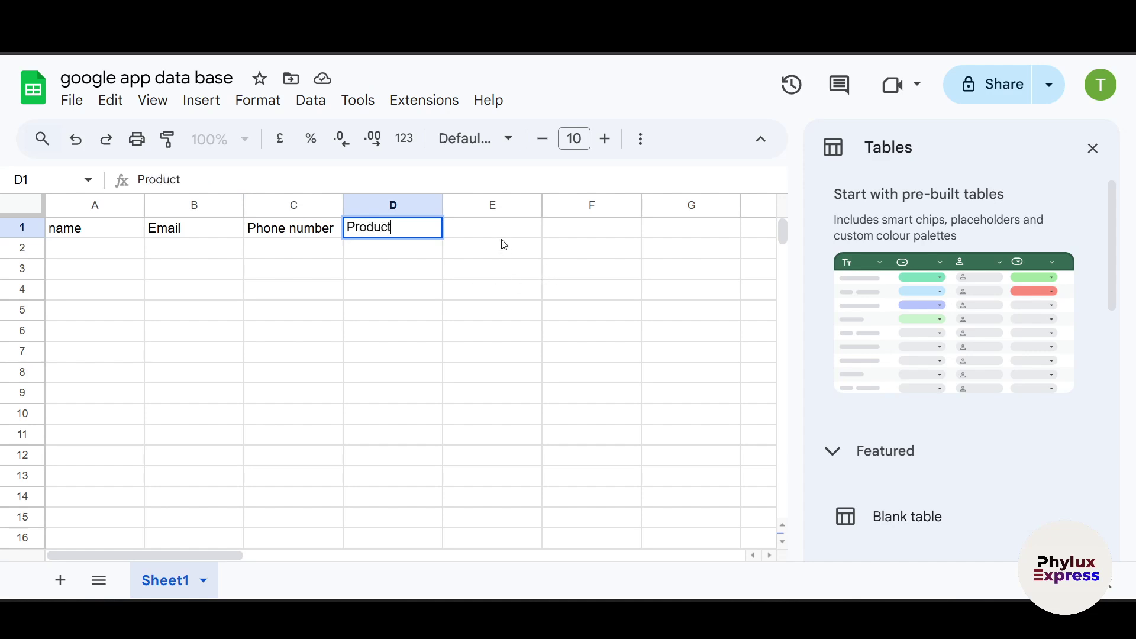
left_click(500, 236)
type("Quantit")
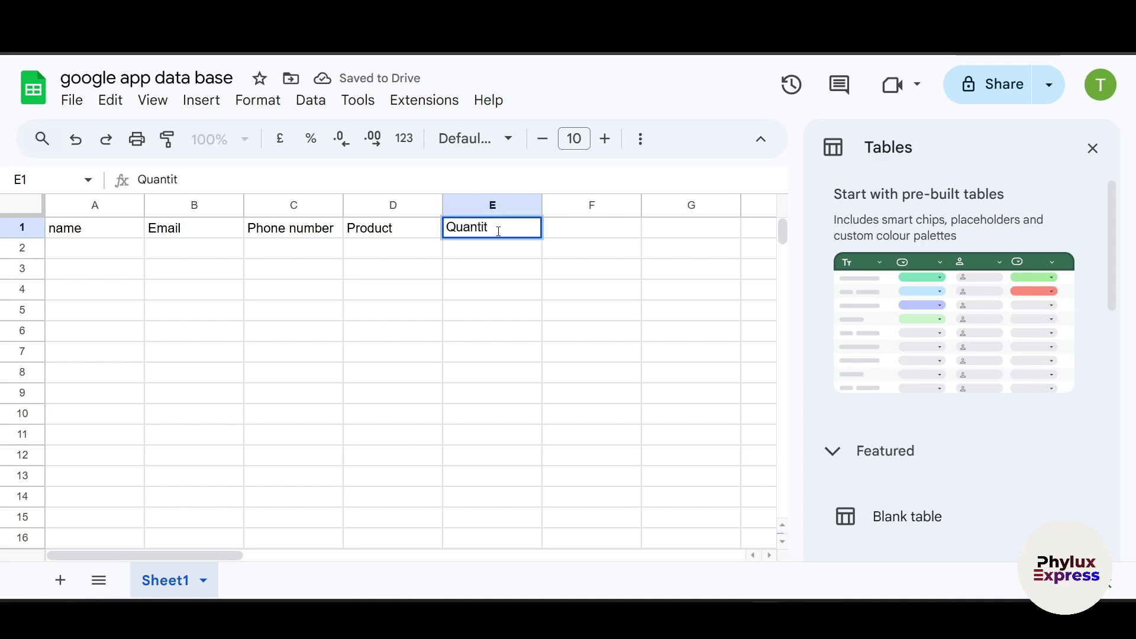
type("y")
Step: Widen the name and Email columns and enter a sample name and the account e-mail in row 2
left_click(83, 256)
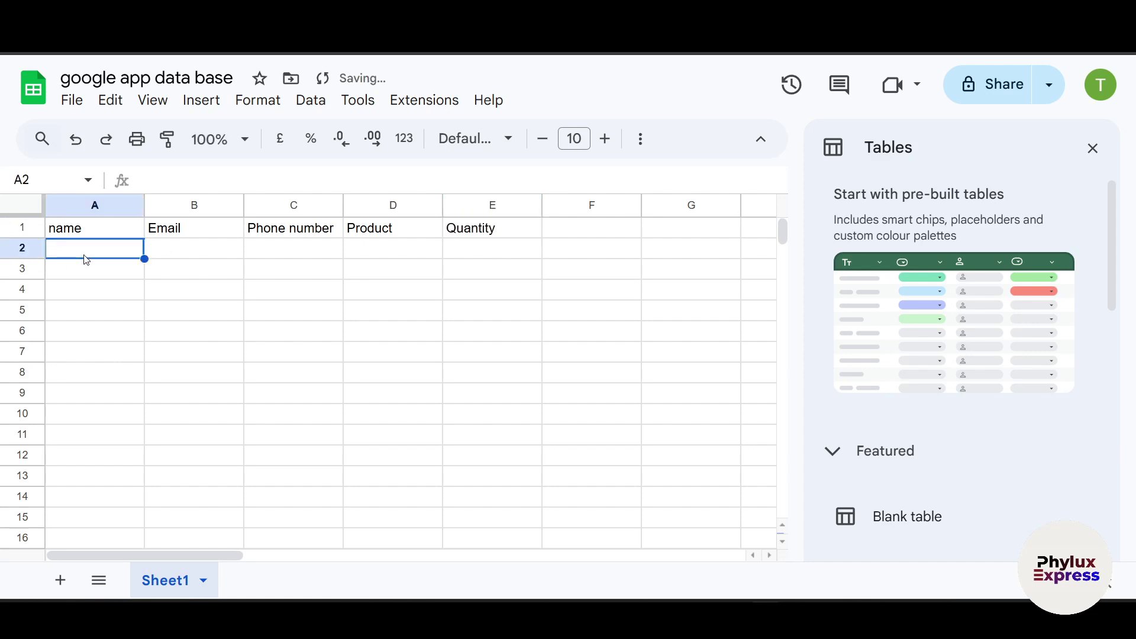
left_click_drag(144, 204, 199, 205)
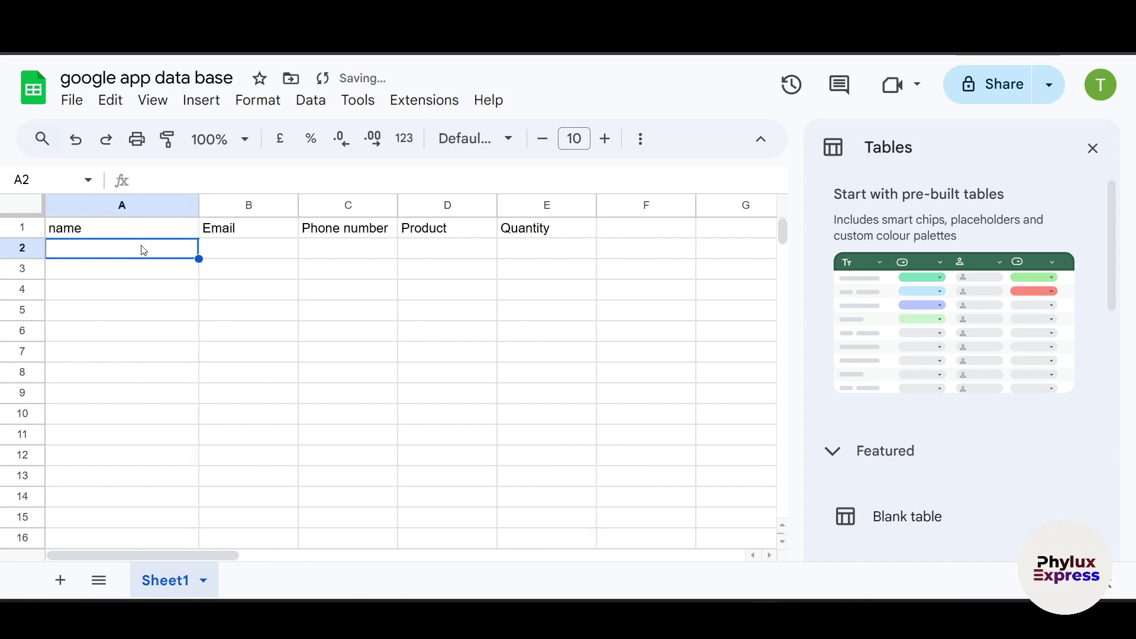
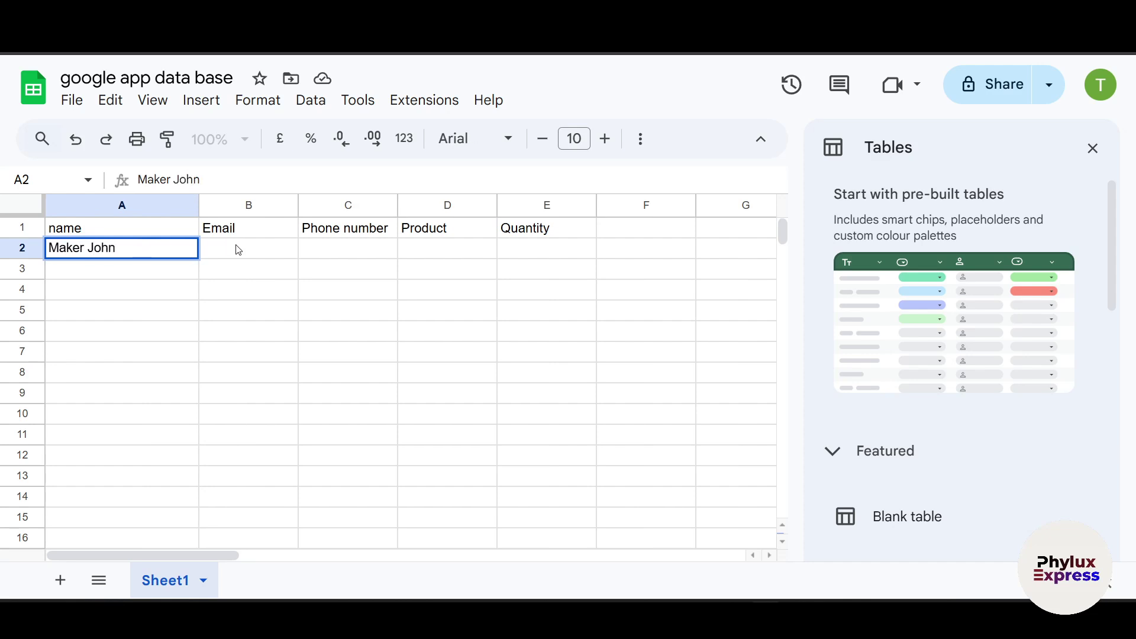
left_click(239, 250)
type("Techserver")
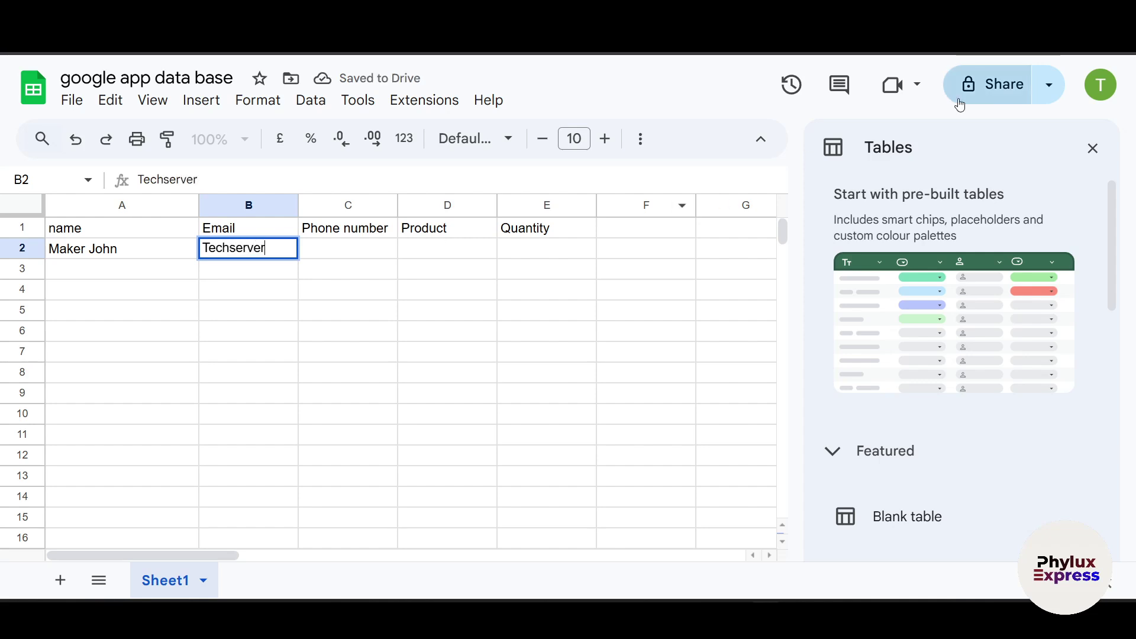
left_click(1108, 90)
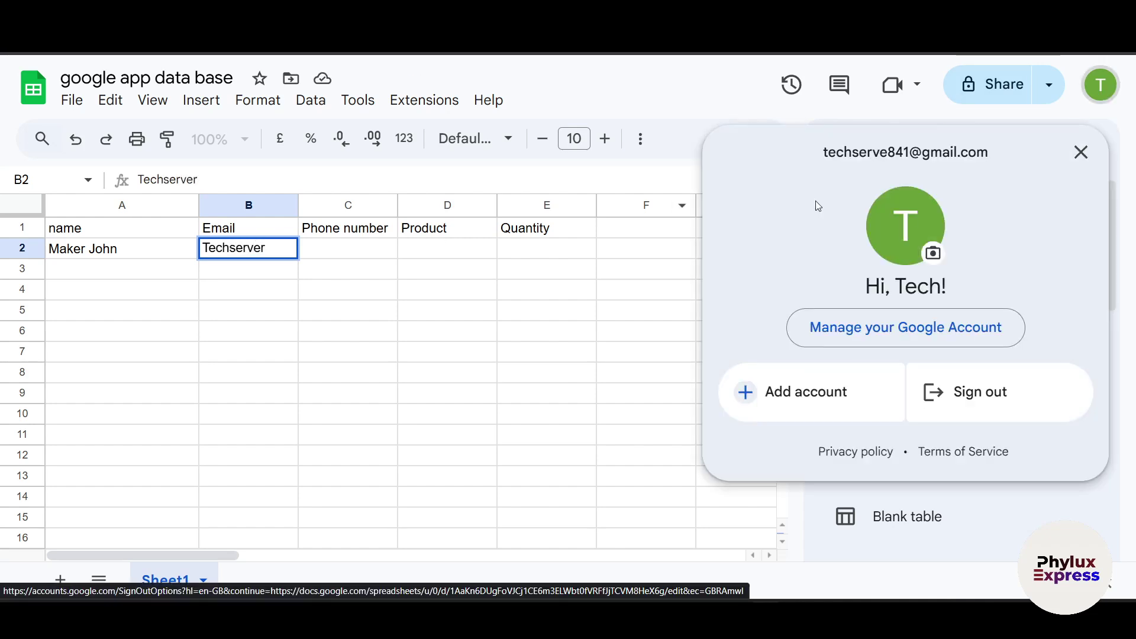
double_click(873, 149)
triple_click(873, 149)
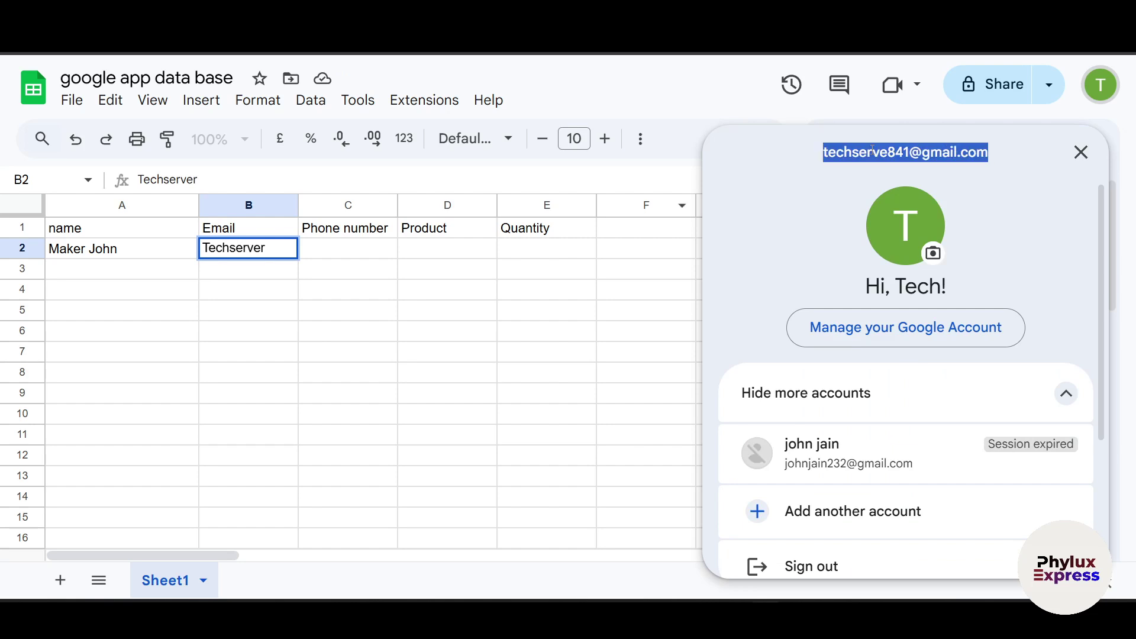
key("ctrl+v")
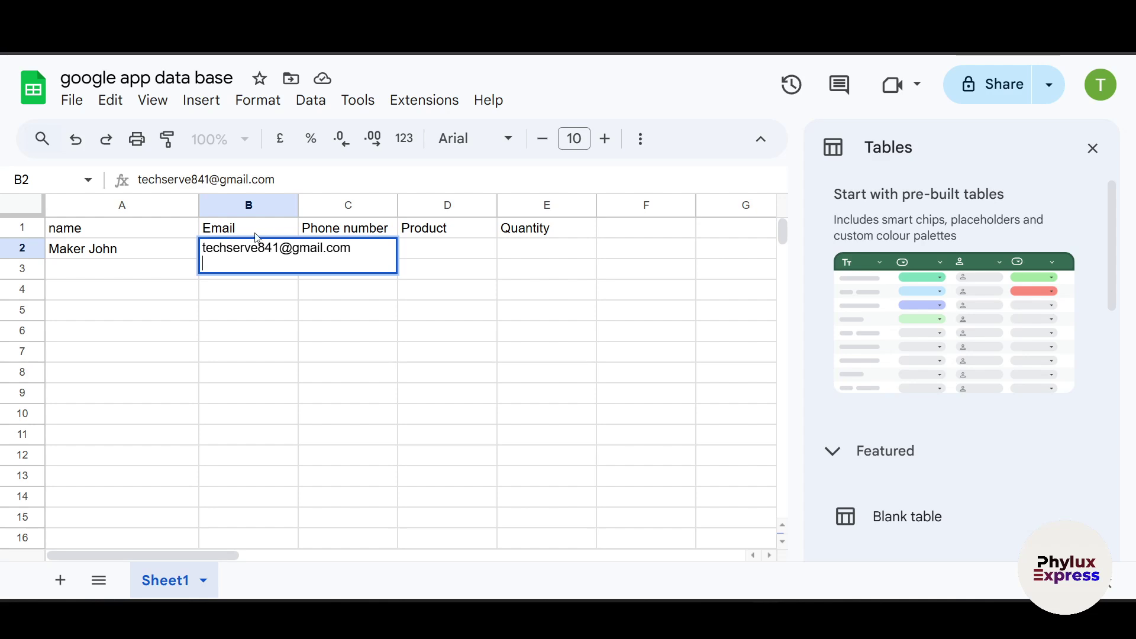
left_click_drag(299, 205, 395, 205)
Step: Fill in a phone number, Product 'video editing' and Quantity 3, cancelling a stray entry
left_click(443, 246)
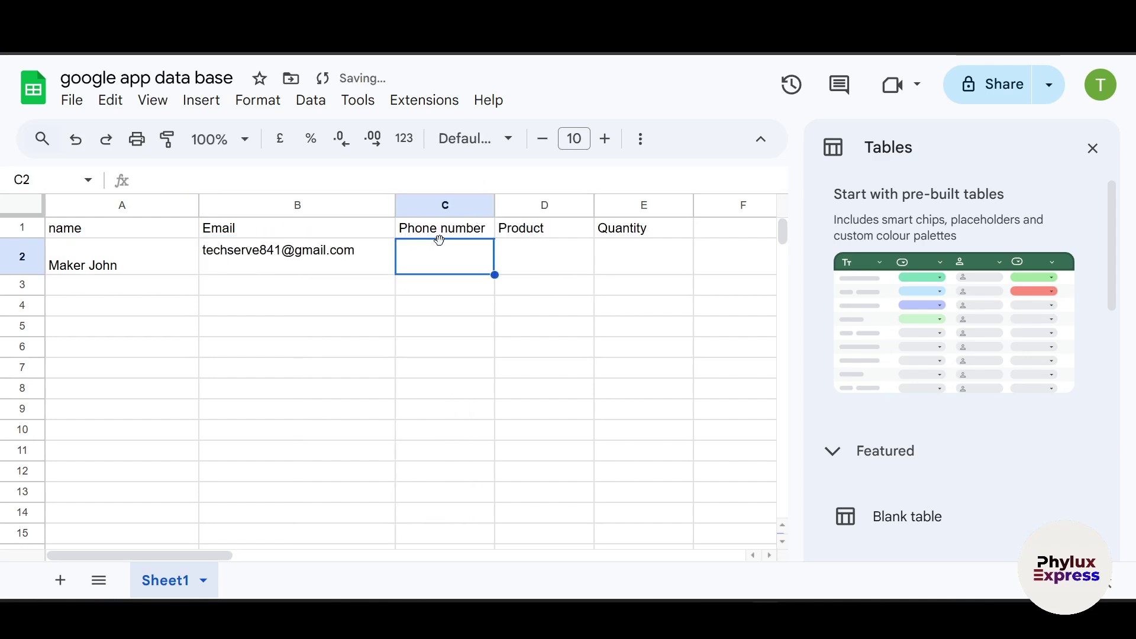
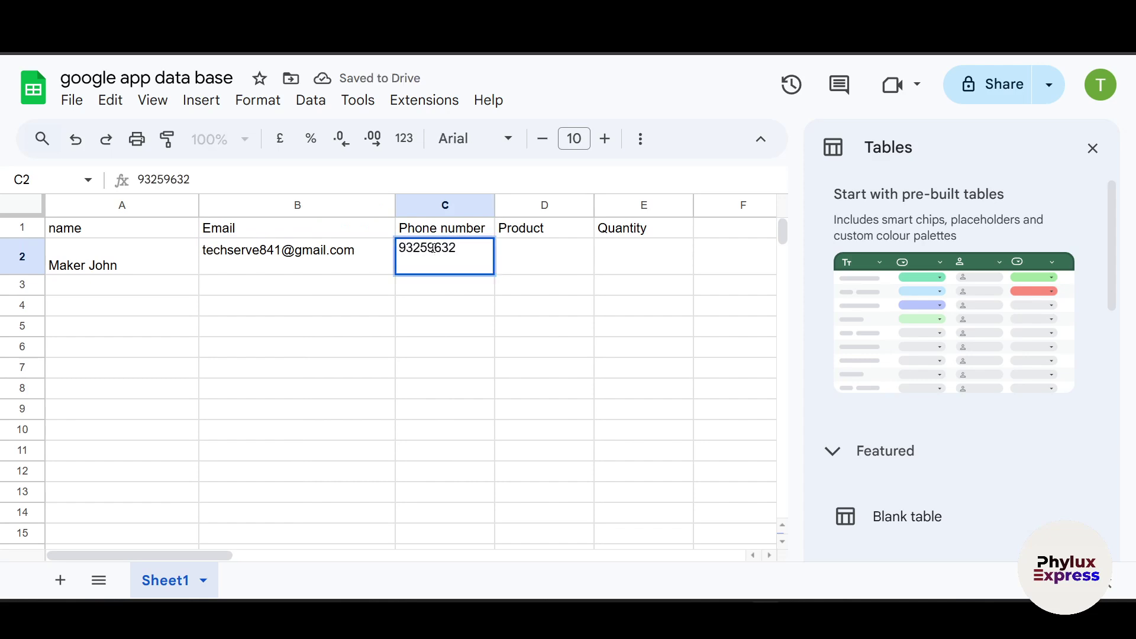
left_click(557, 236)
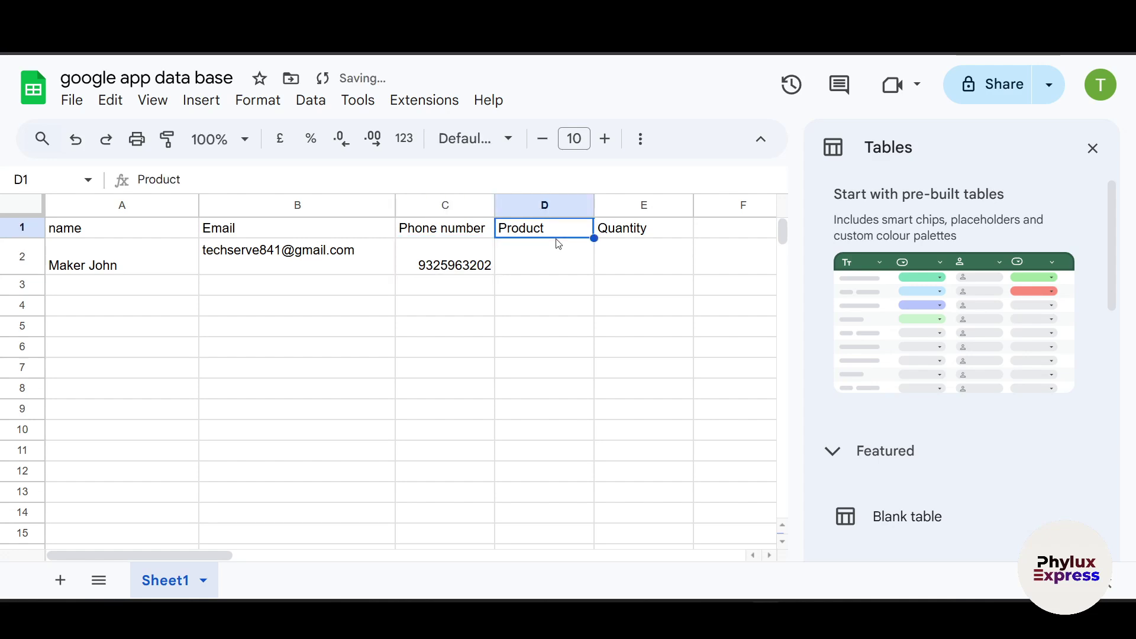
left_click(544, 254)
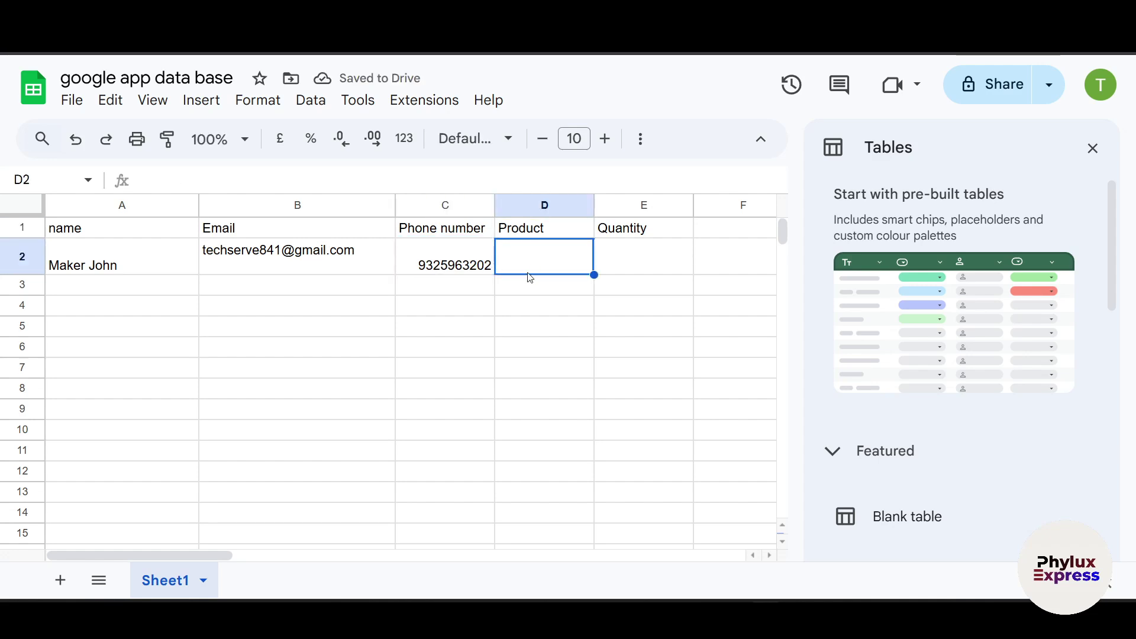
type("vid")
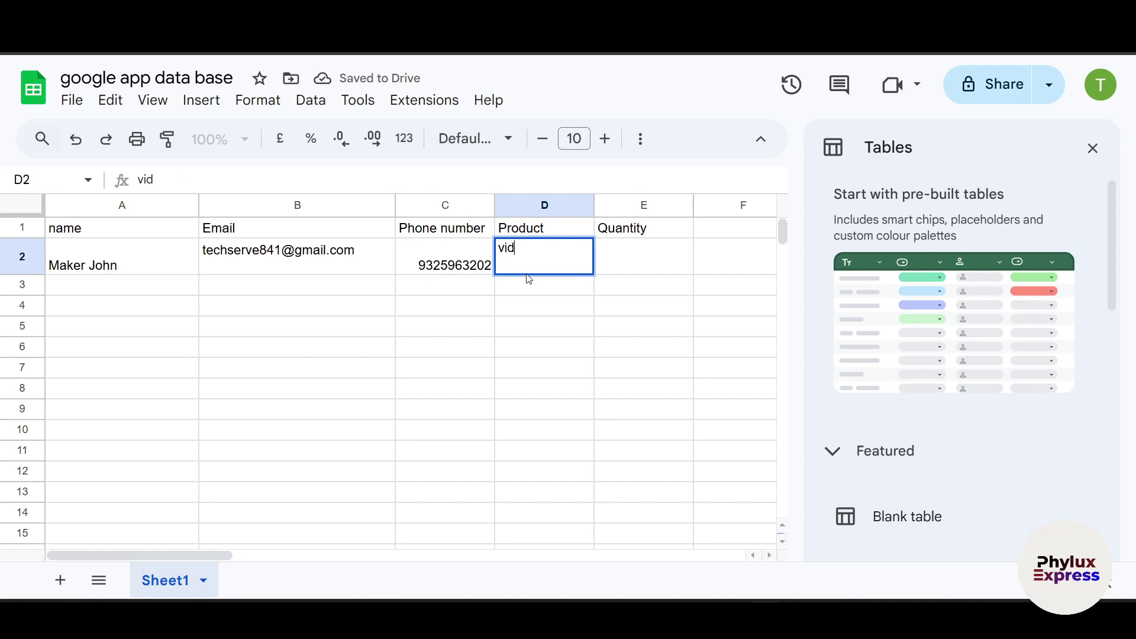
type("eo editing")
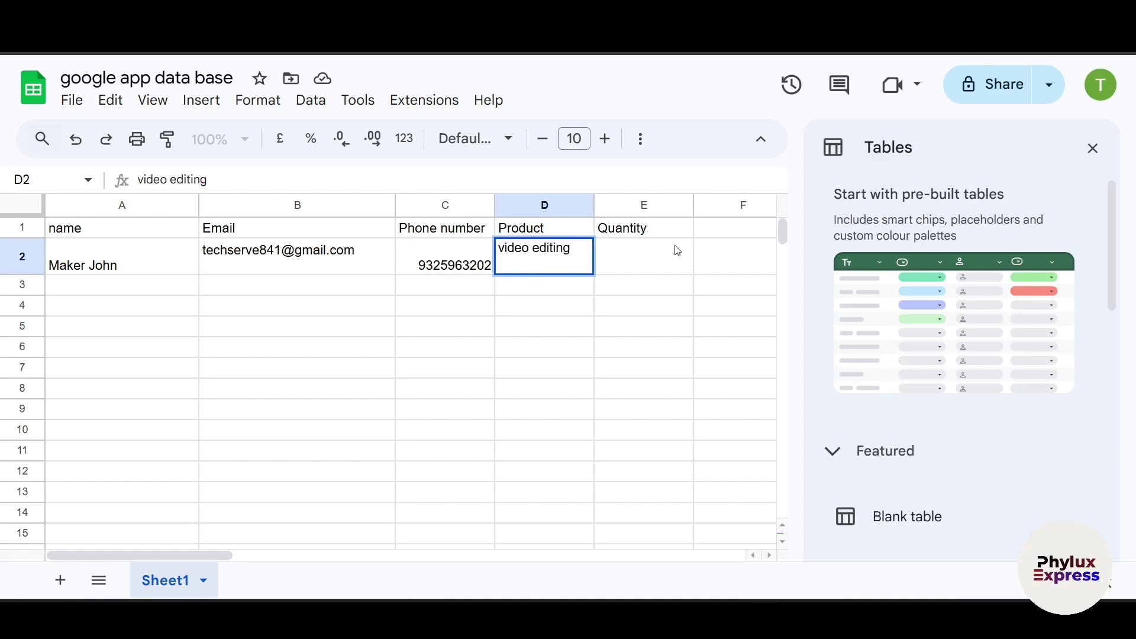
left_click(678, 250)
type("3")
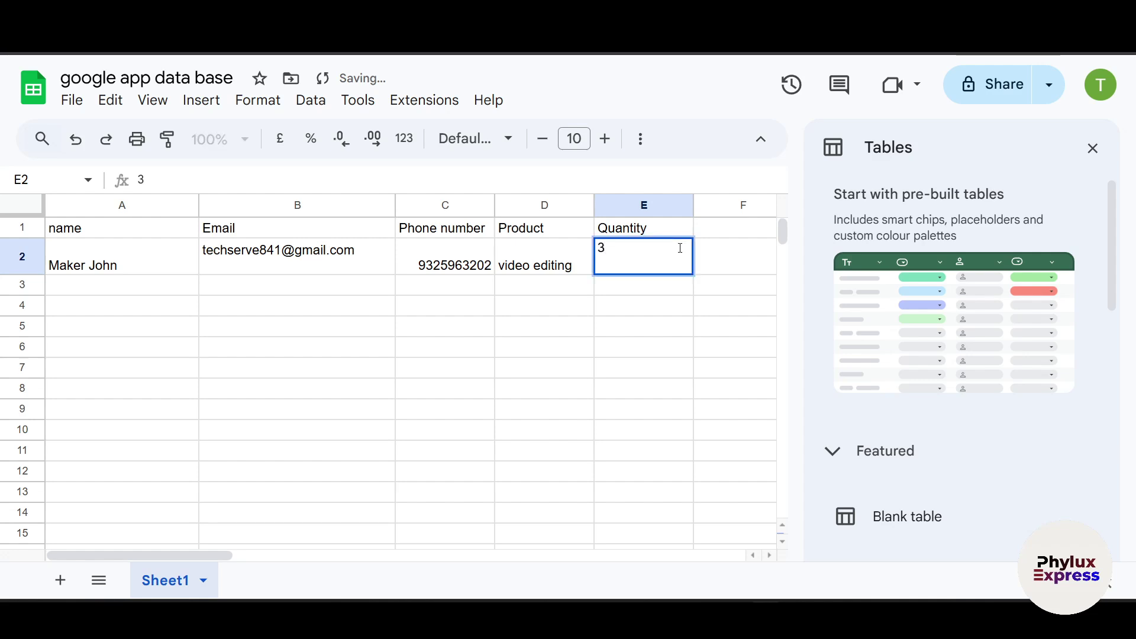
left_click(503, 370)
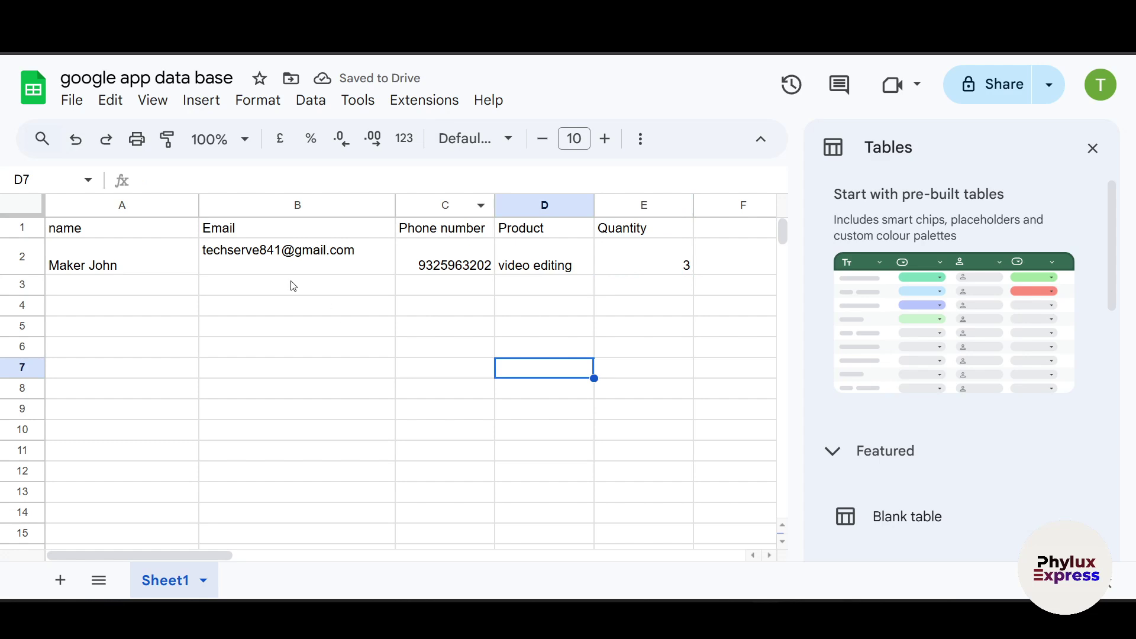
type("zz")
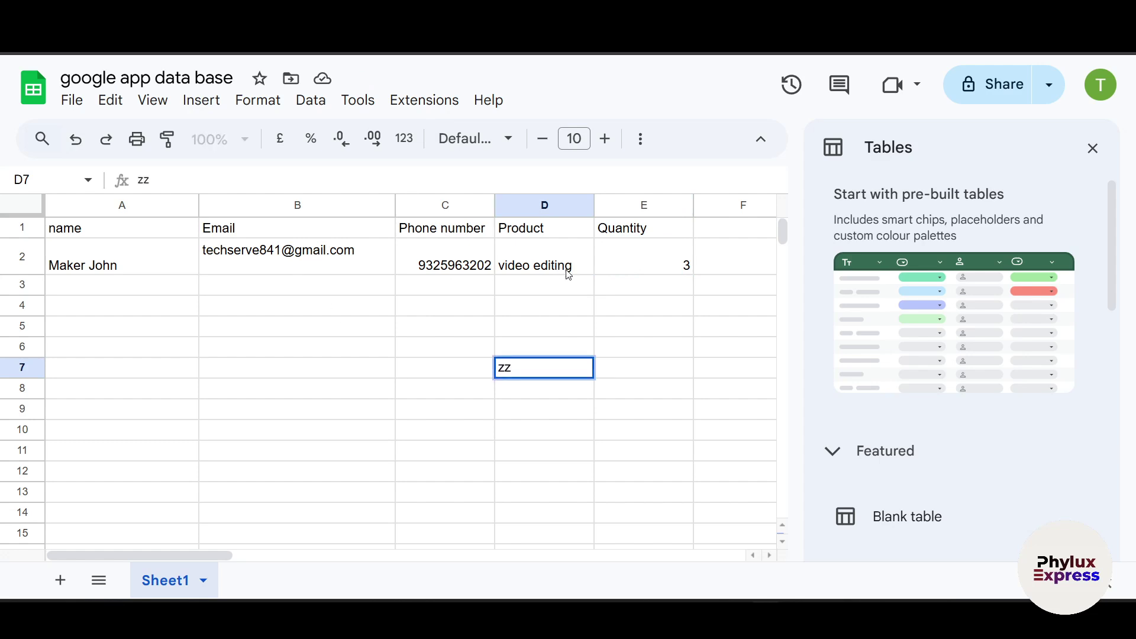
key("Escape")
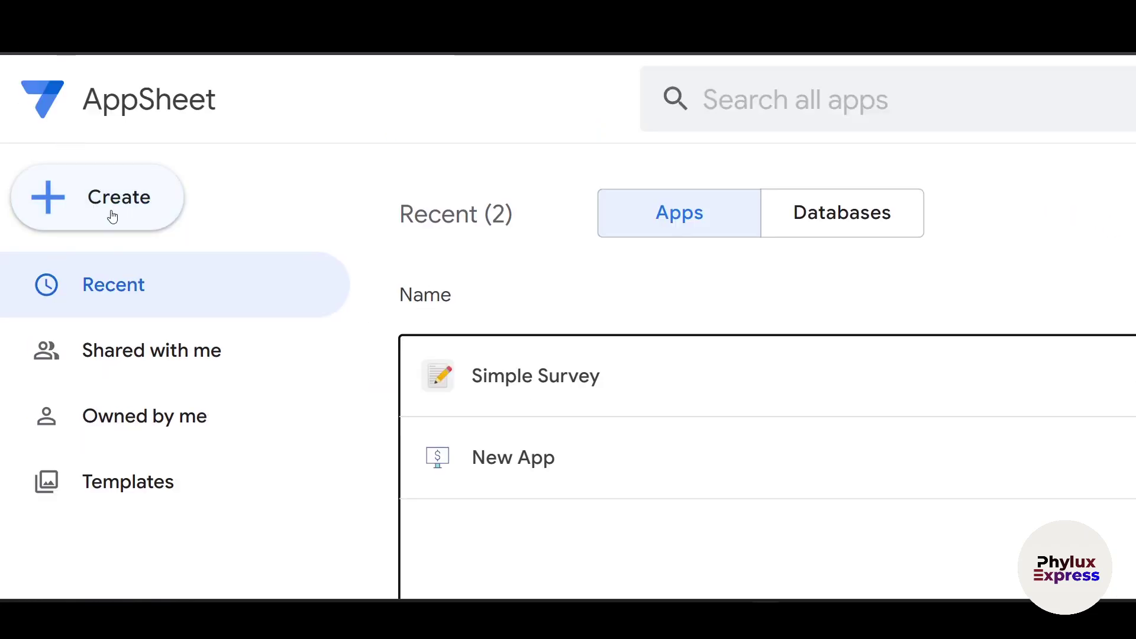
Step: Choose Create > App > Start with existing data
left_click(94, 219)
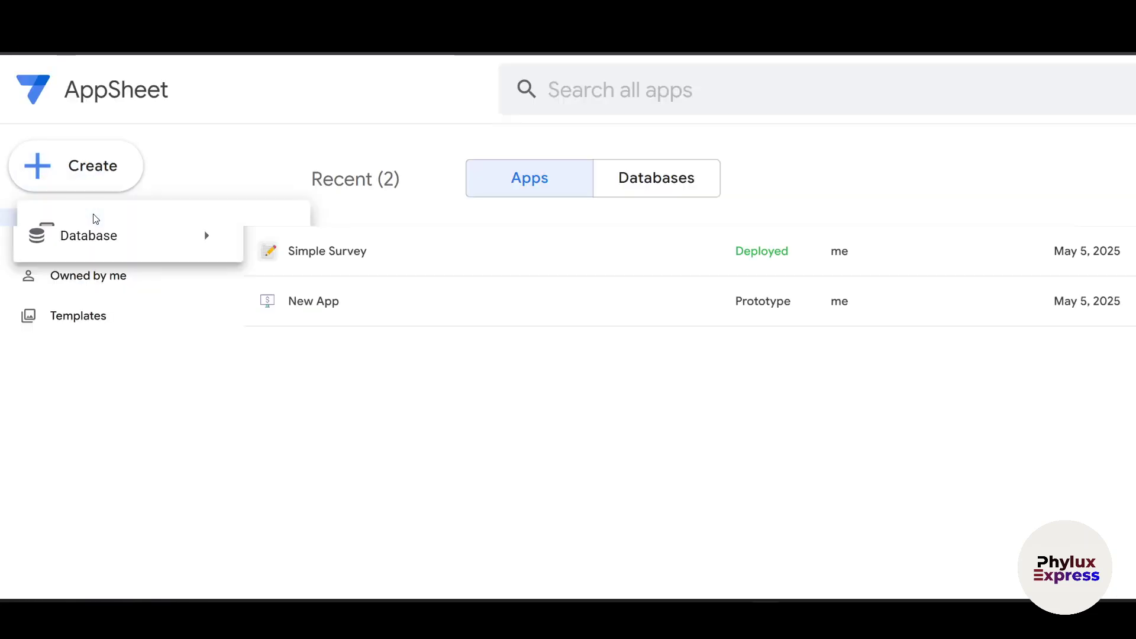
mouse_move(180, 177)
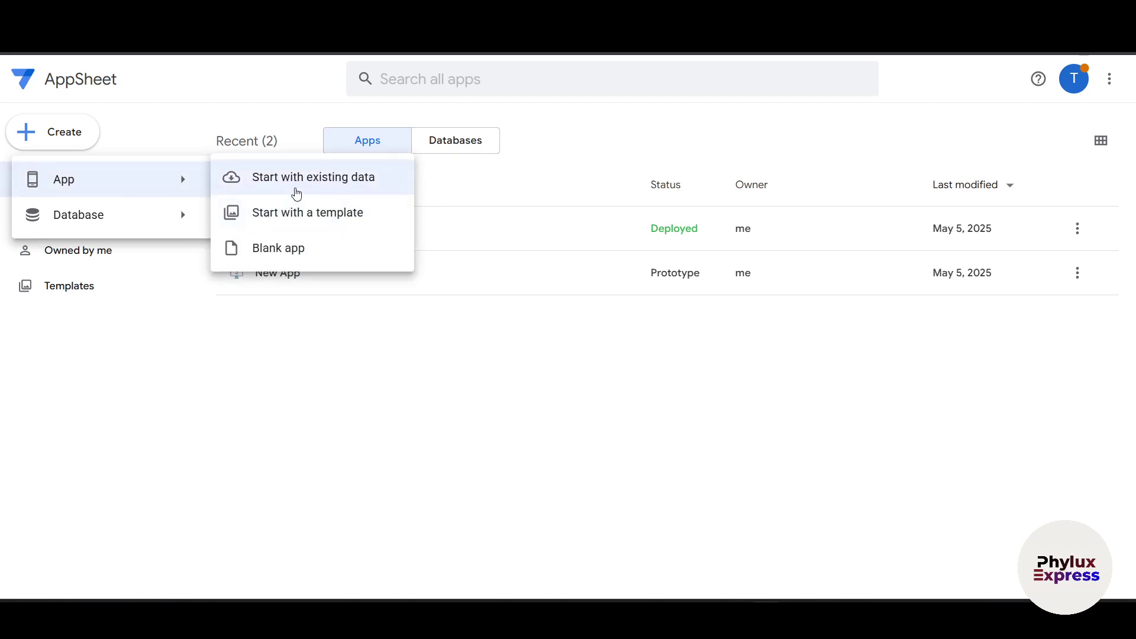
left_click(296, 194)
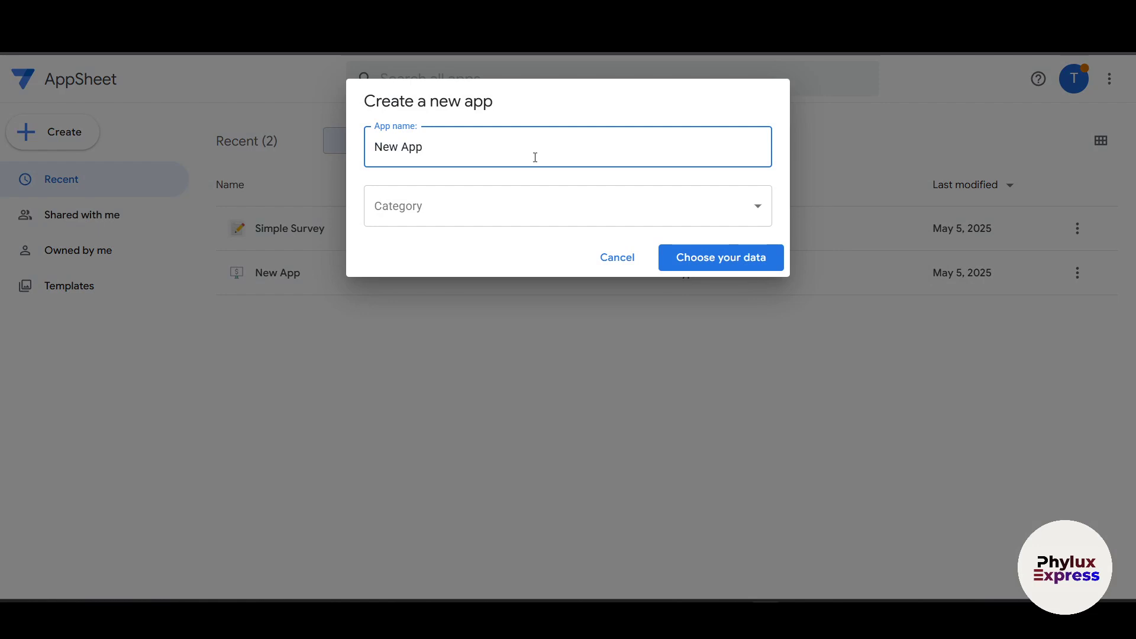
Step: Name the app 'Test app', set its category to Customer Engagement, and continue to data selection
left_click_drag(535, 157, 313, 189)
key("BackSpace")
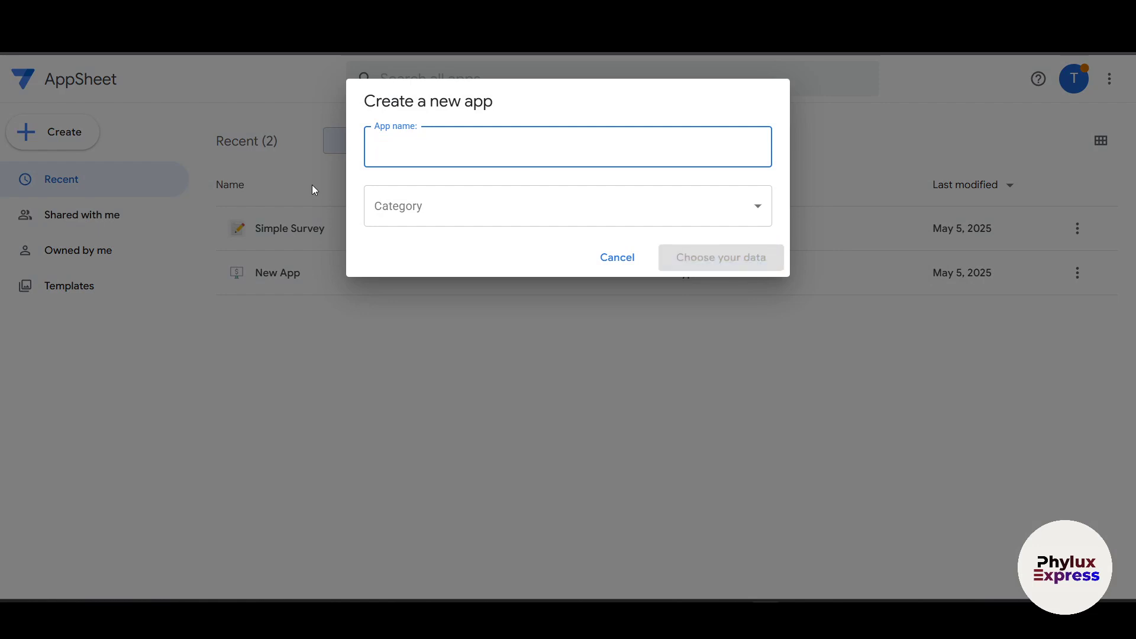
type("A")
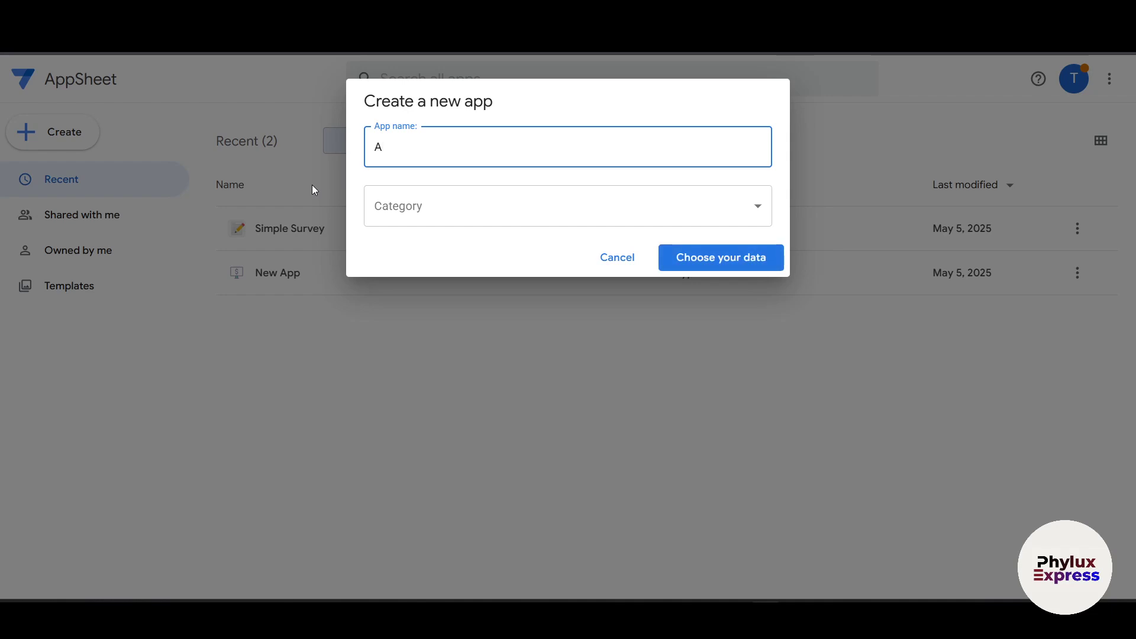
key("BackSpace")
type("Test app")
left_click(502, 208)
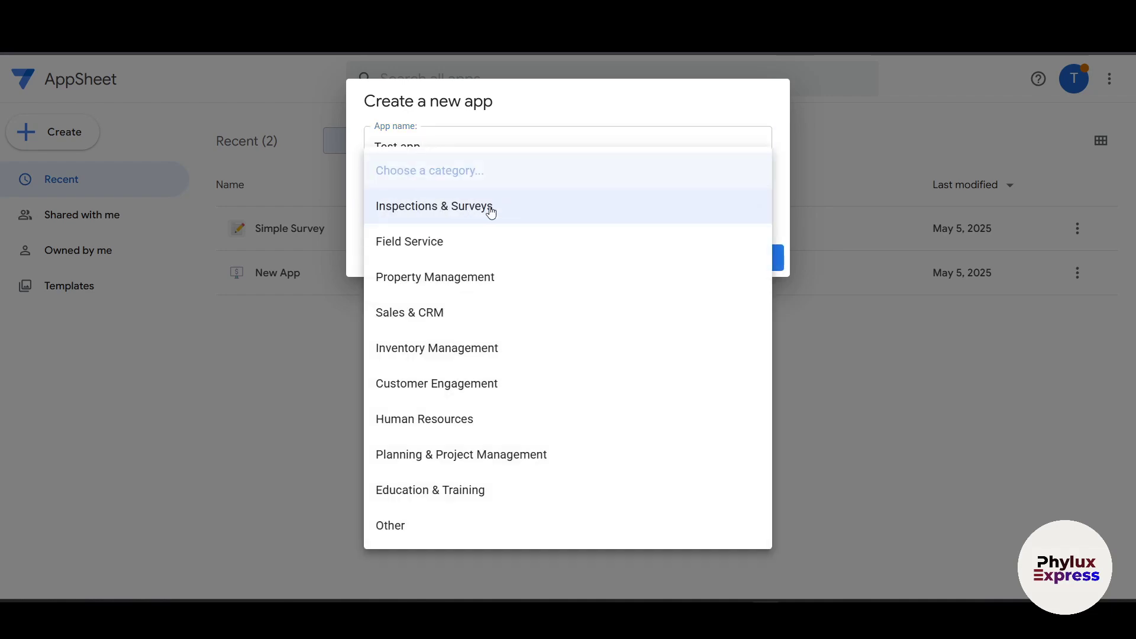
left_click(491, 208)
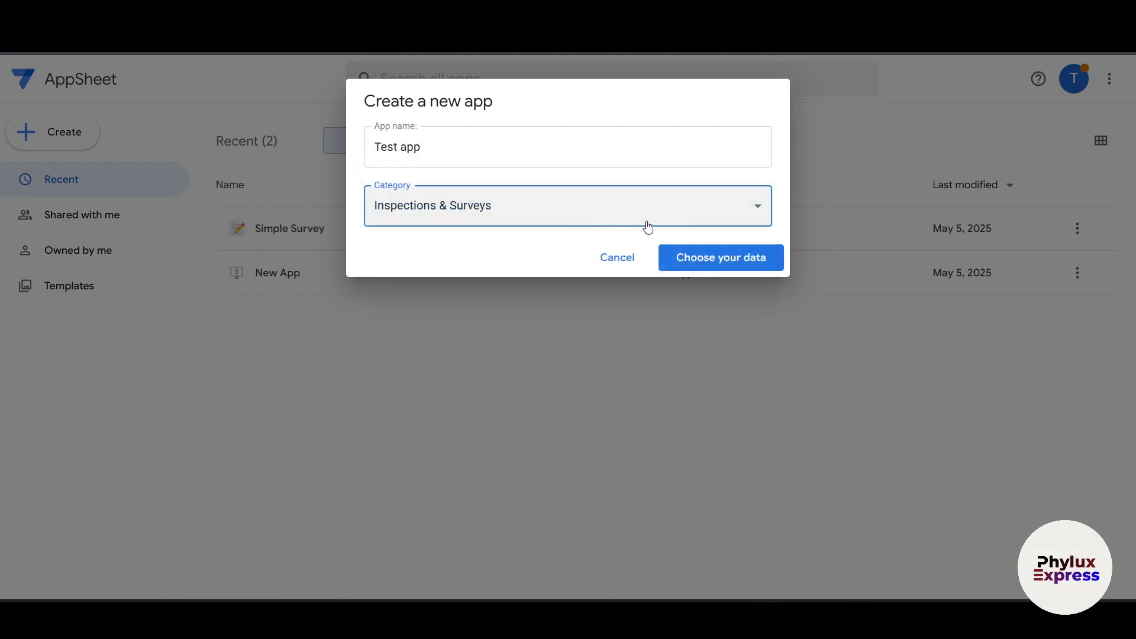
left_click(628, 199)
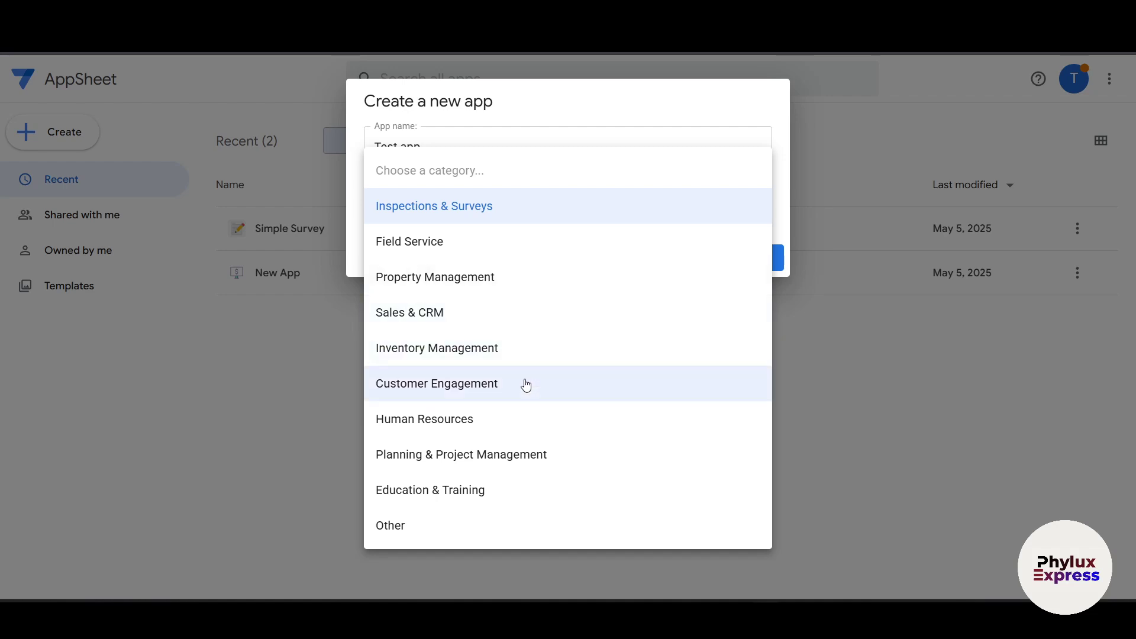
left_click(526, 384)
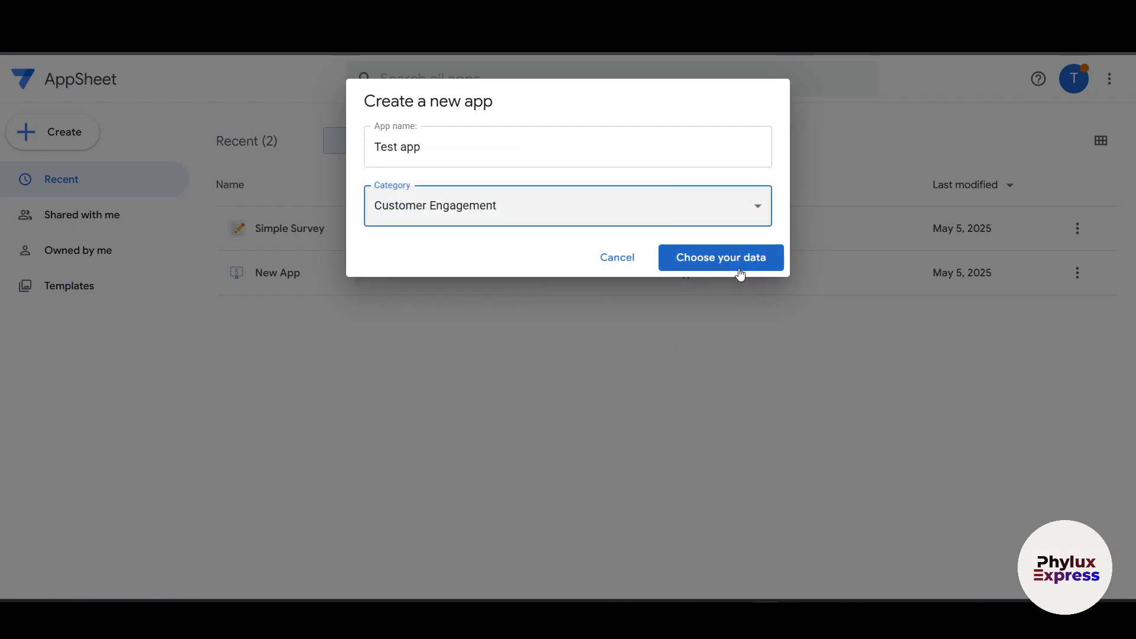
left_click(728, 263)
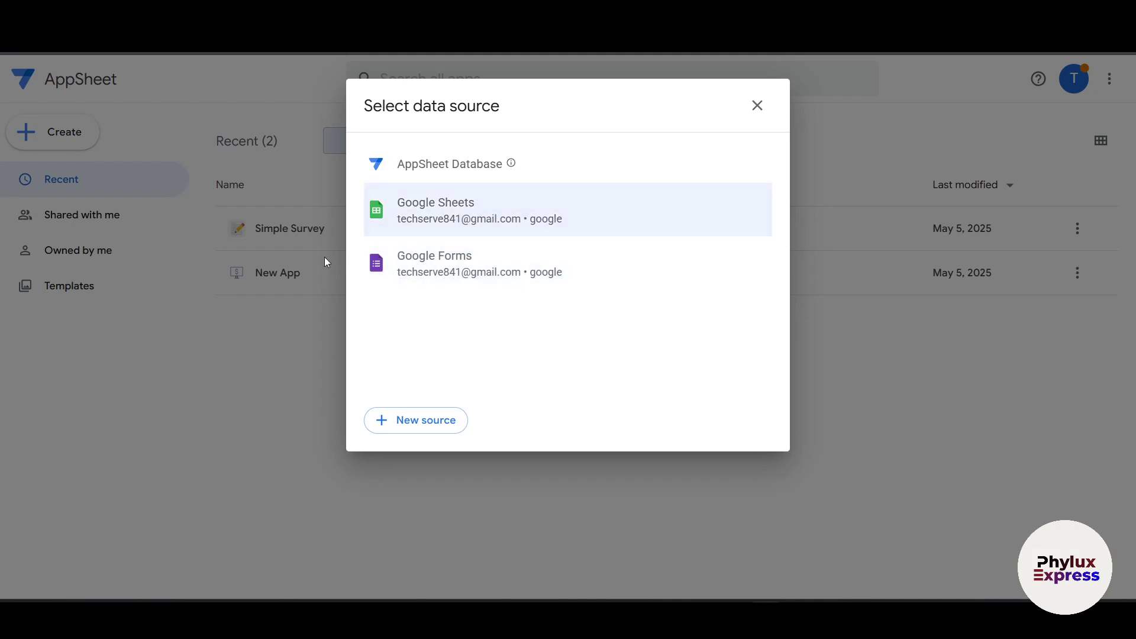
Step: Choose Google Sheets as the source and select the 'google app data base' spreadsheet
left_click(503, 217)
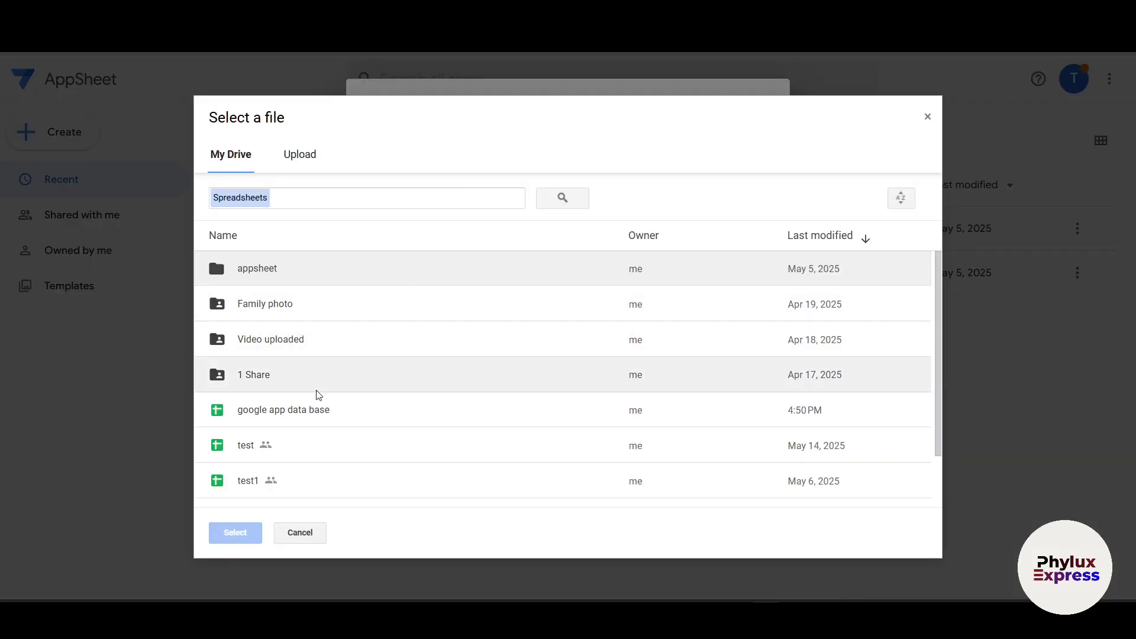
scroll(318, 395, "down", 1)
left_click(330, 359)
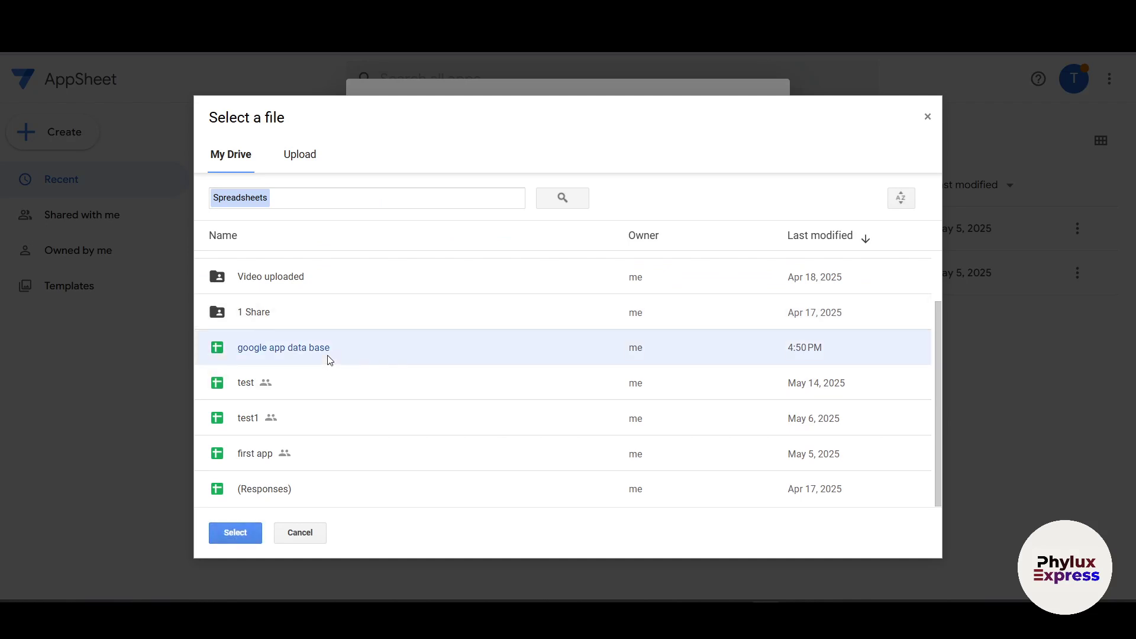
left_click(235, 532)
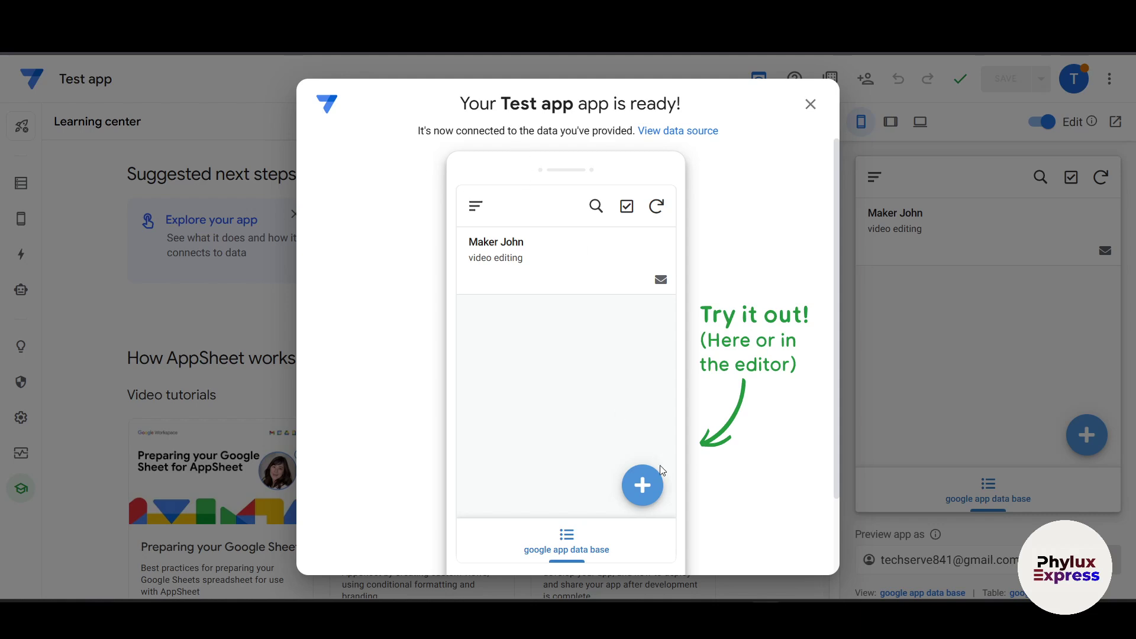
Step: In the preview, start a new record with name 'Test name', the user's e-mail and a phone number
left_click(636, 484)
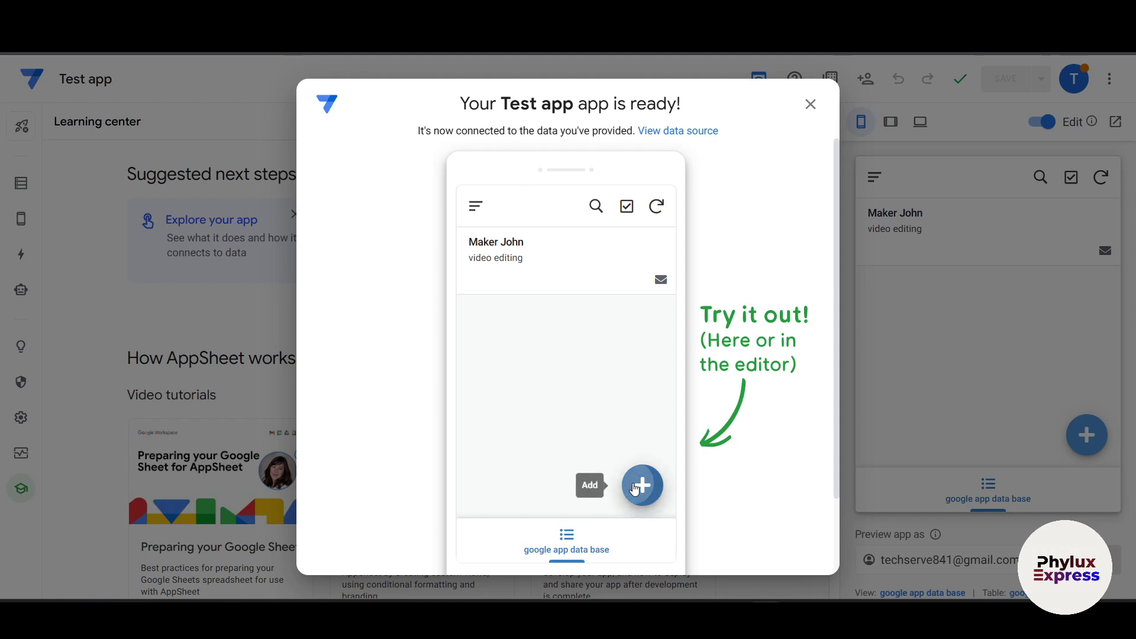
scroll(522, 331, "down", 1)
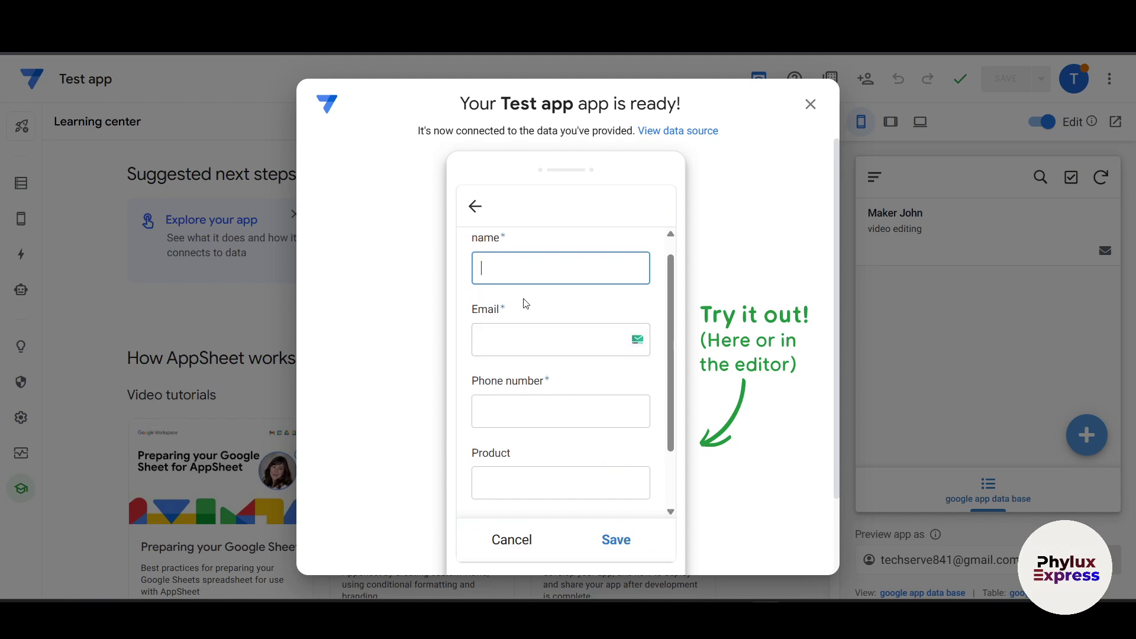
scroll(515, 342, "down", 3)
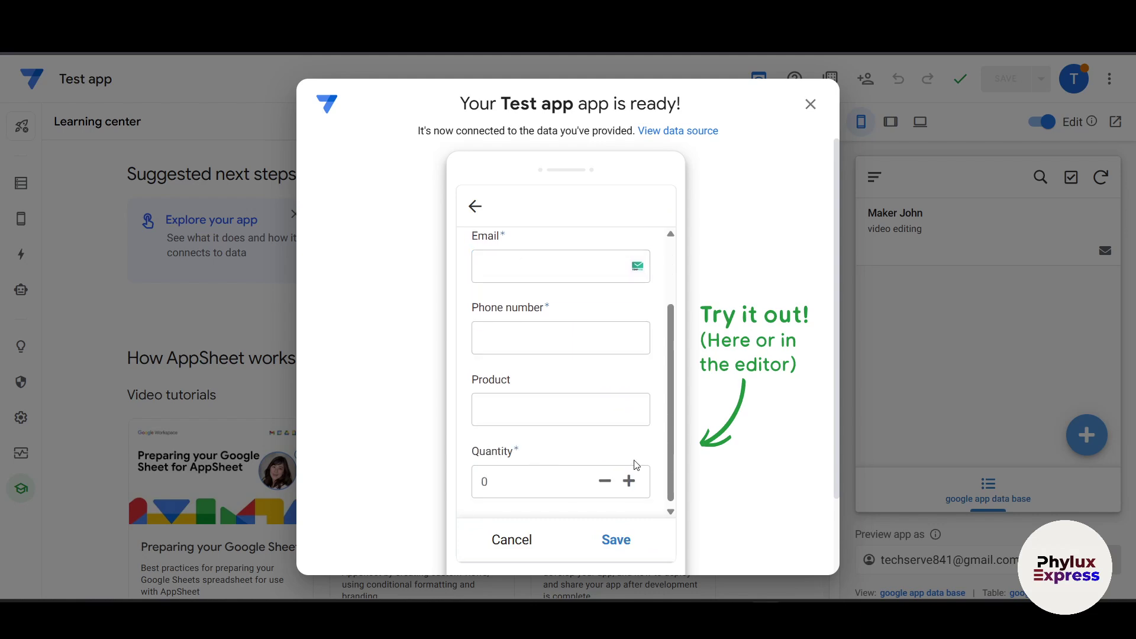
scroll(482, 328, "down", 1)
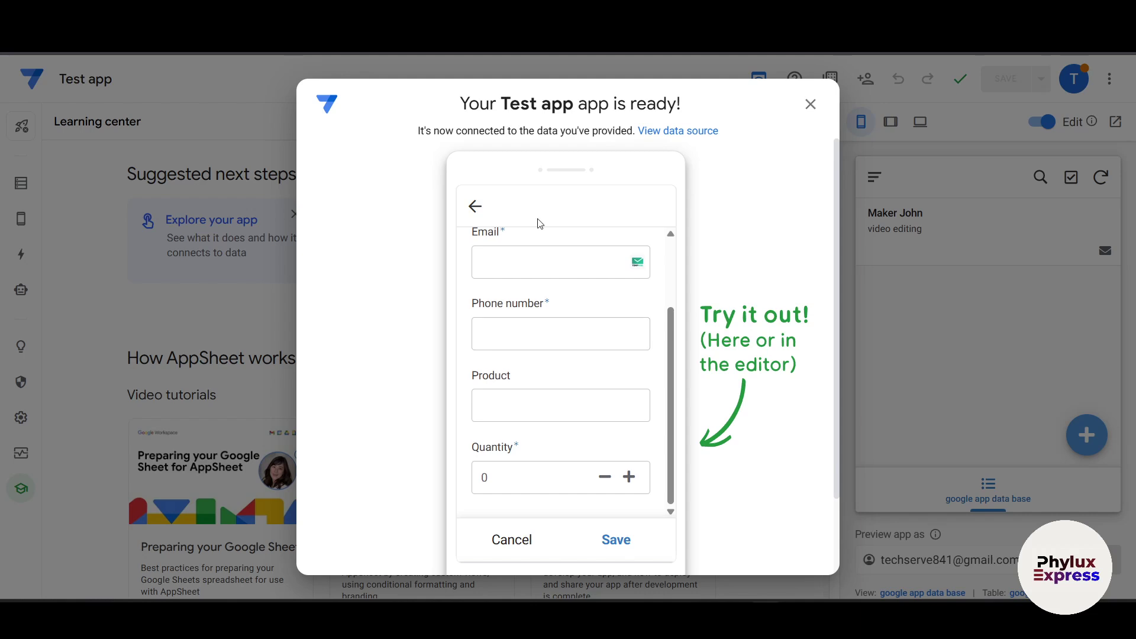
scroll(540, 225, "up", 4)
left_click(545, 278)
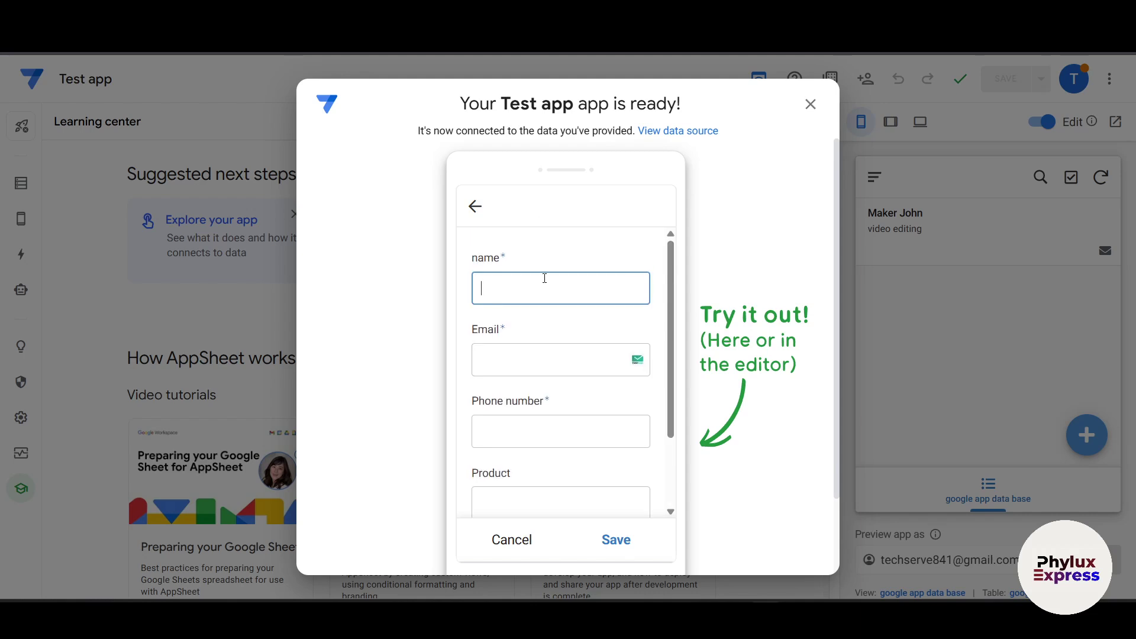
type("Test name")
left_click(584, 352)
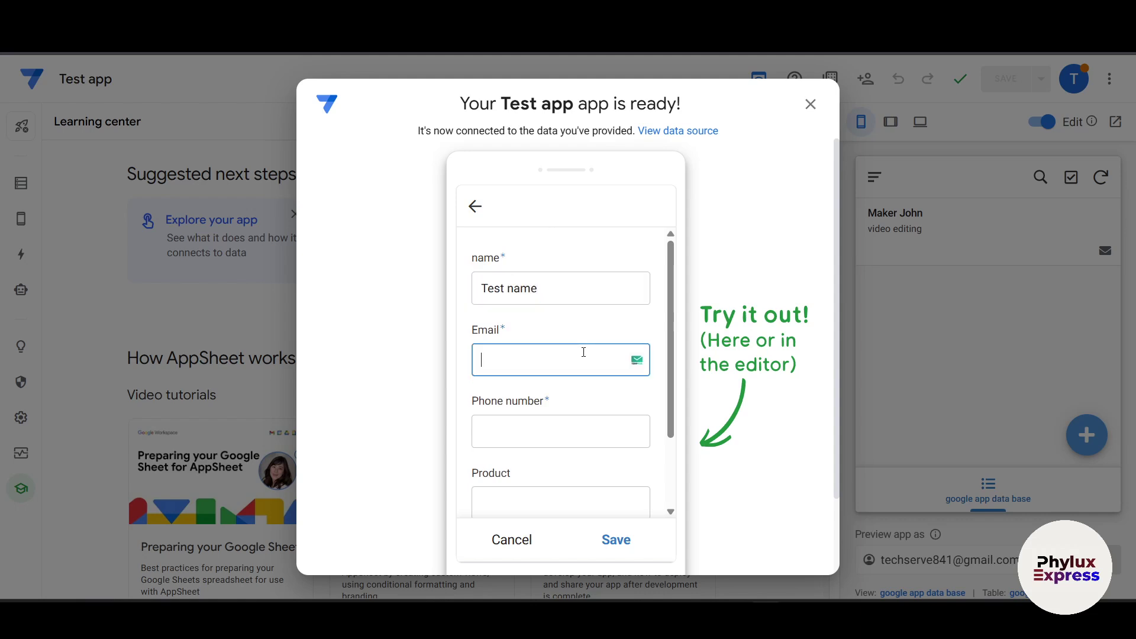
left_click(637, 370)
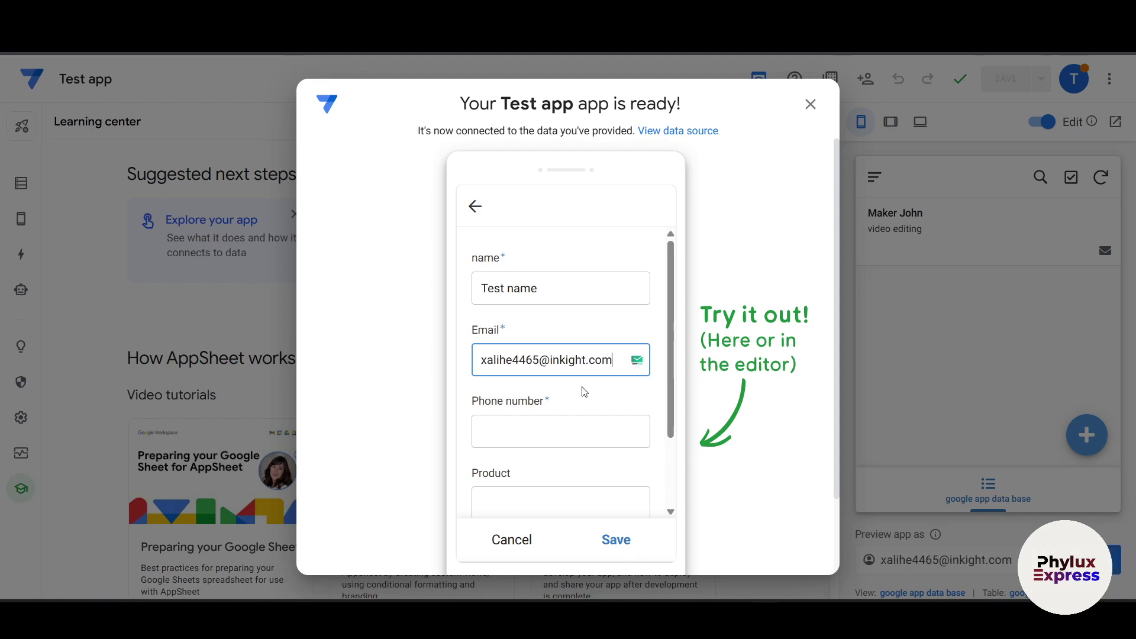
left_click(547, 437)
type("999")
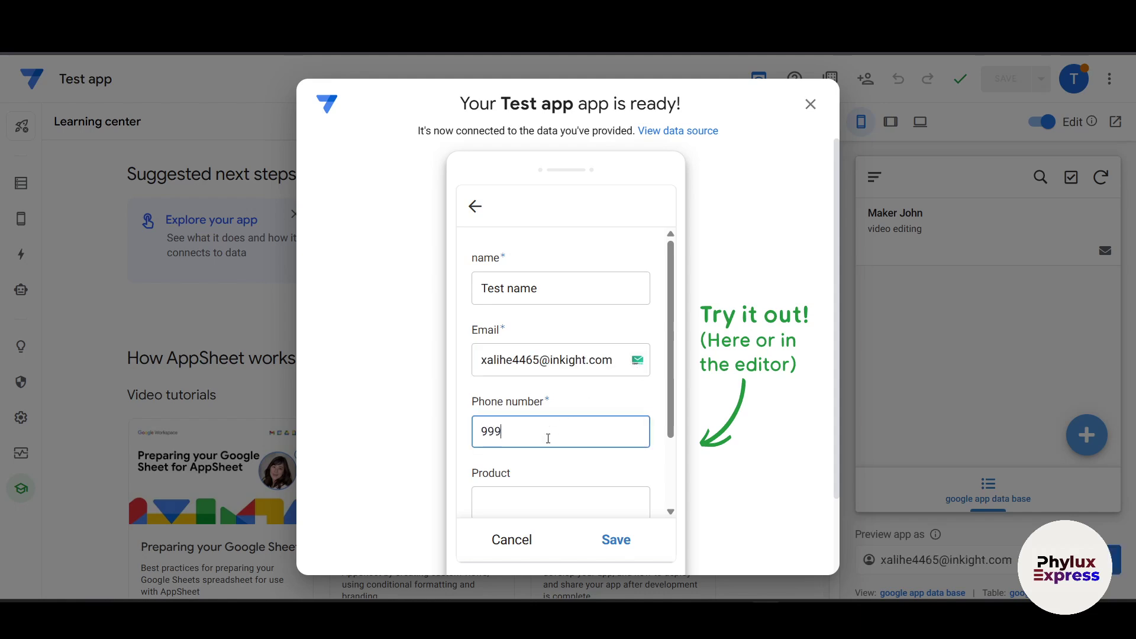
type("999945")
Step: Set Product to 'Video' and quantity 9, save the record, and close the app-ready dialog
left_click(554, 497)
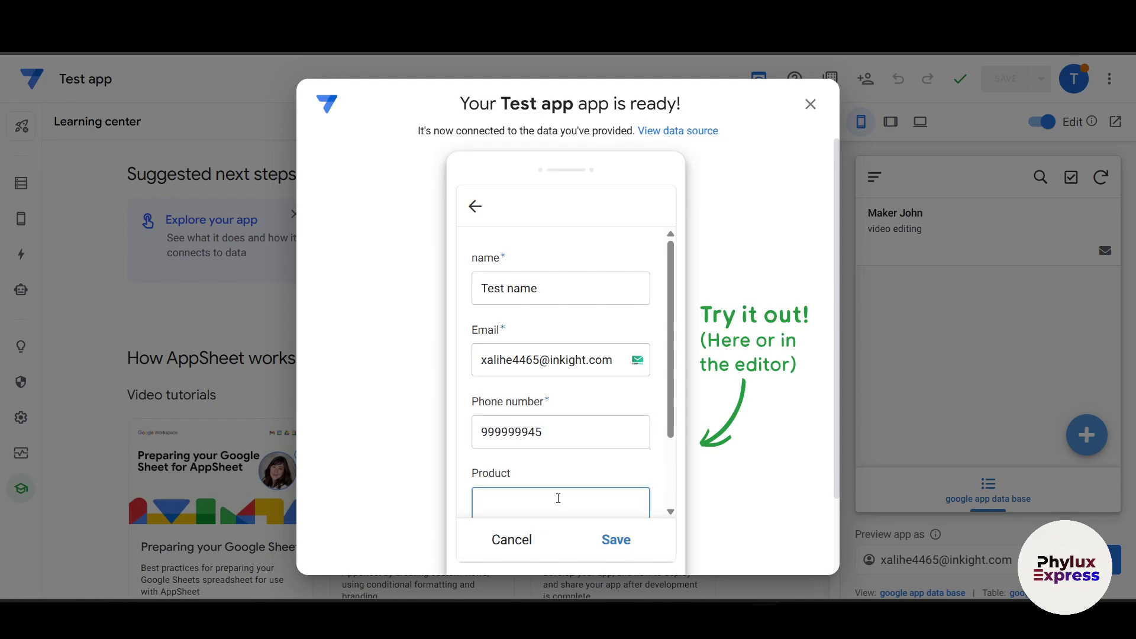
type("Video editing")
scroll(558, 498, "down", 2)
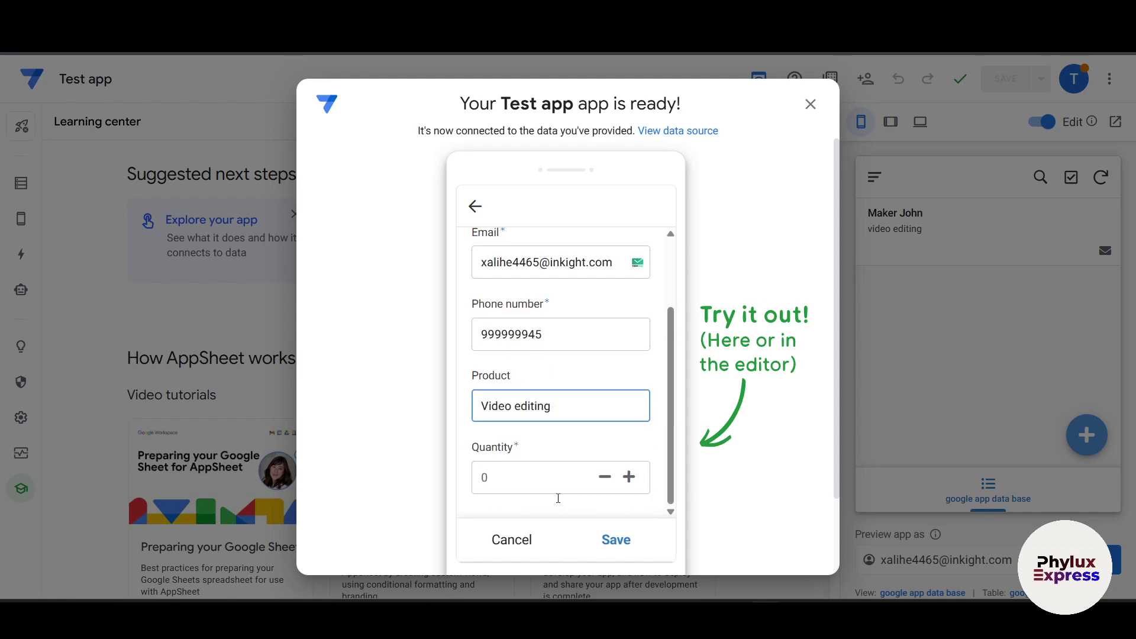
left_click(558, 491)
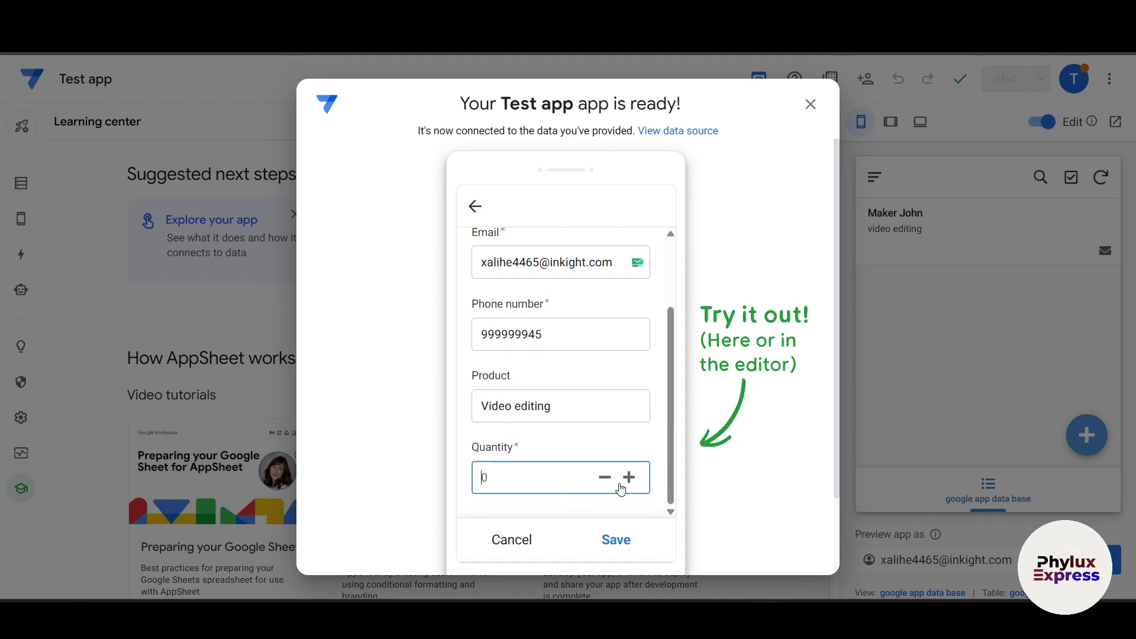
left_click(630, 480)
left_click(631, 483)
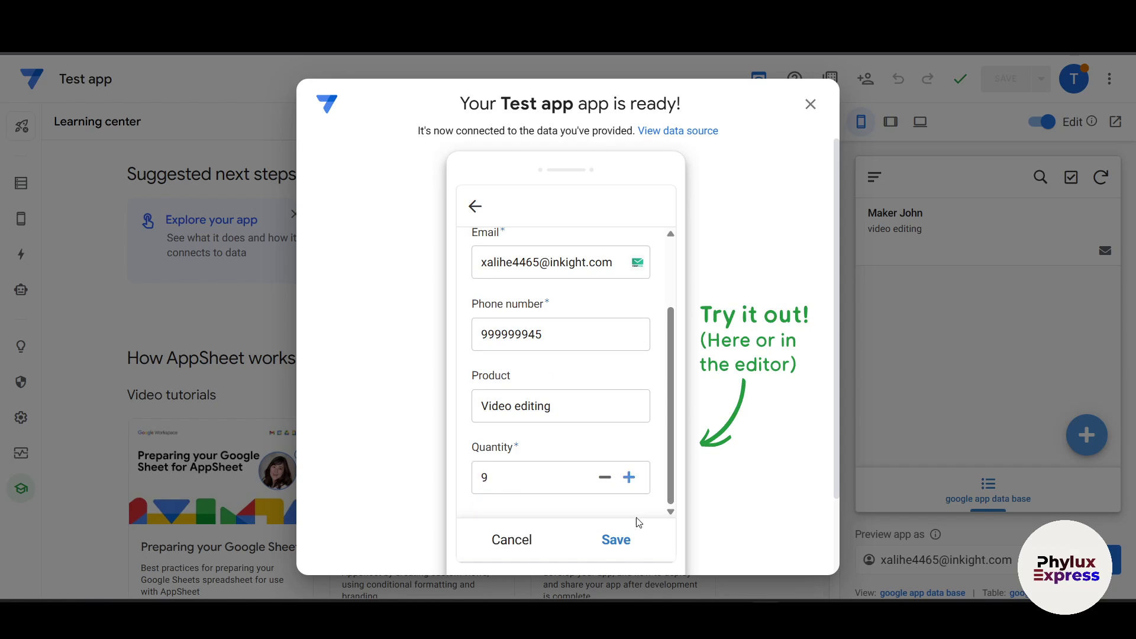
left_click(618, 539)
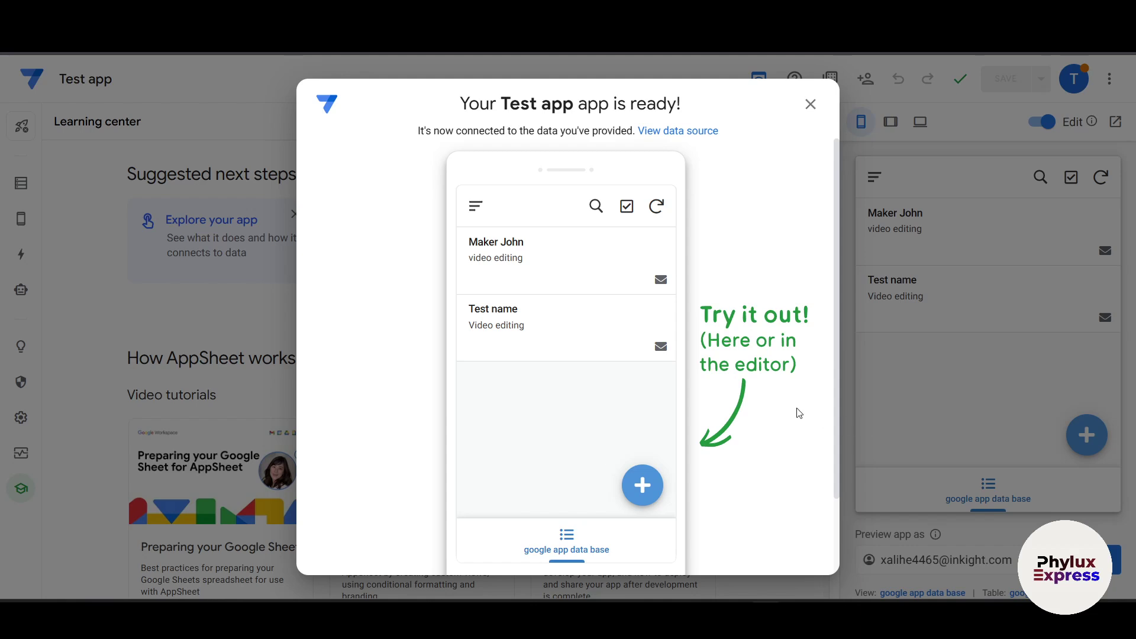
left_click(1027, 256)
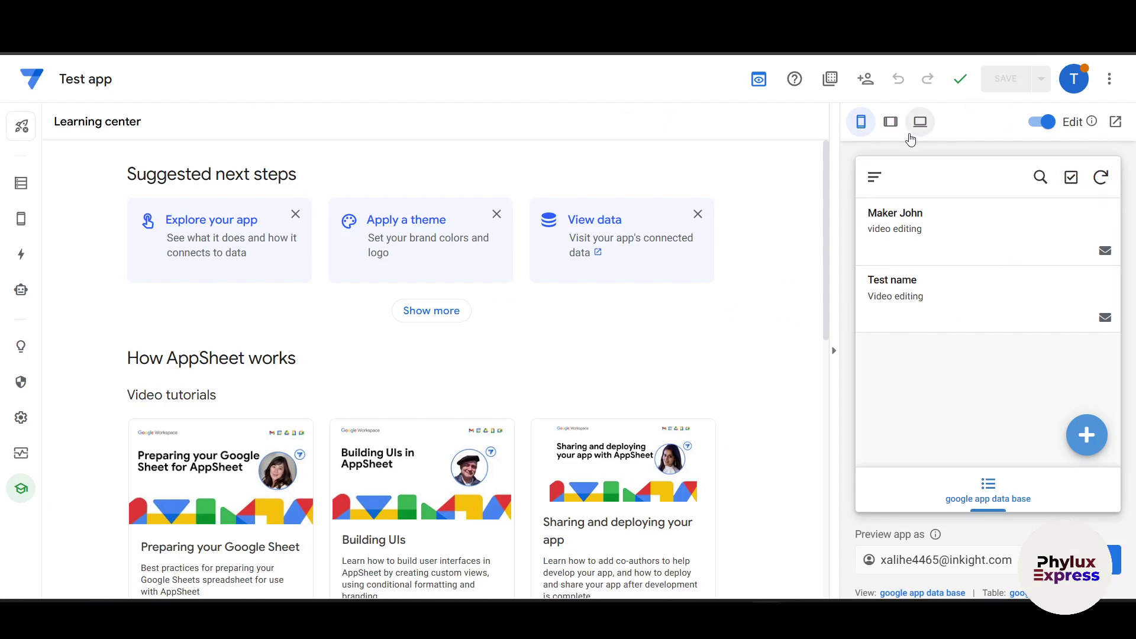
Step: Switch the preview to desktop layout, then open and dismiss the Add record form
left_click(890, 123)
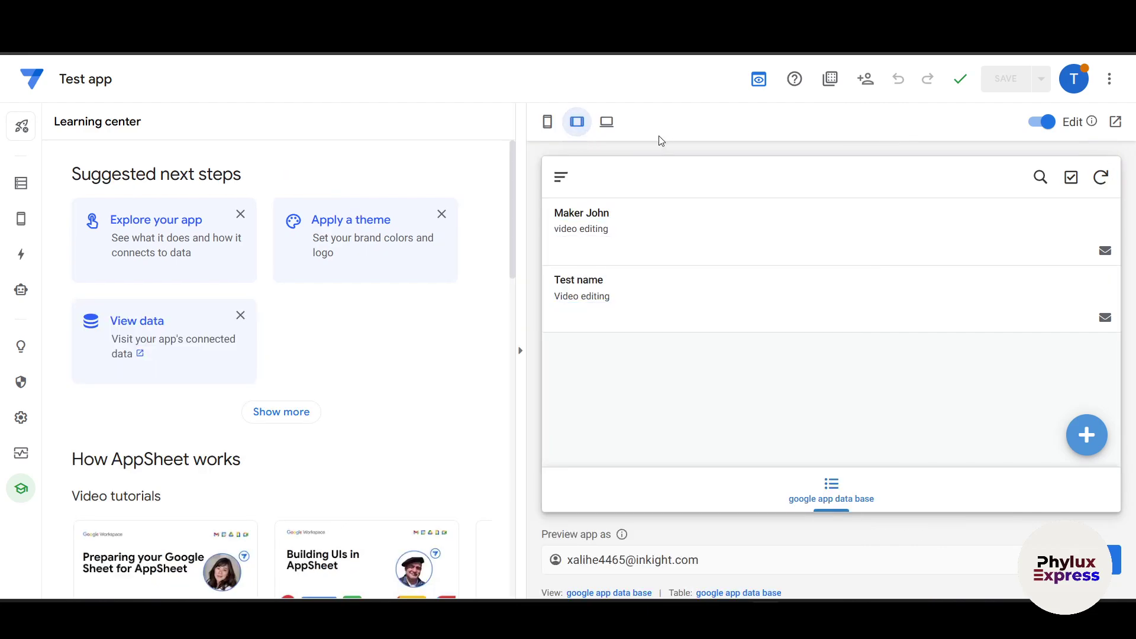
left_click(620, 126)
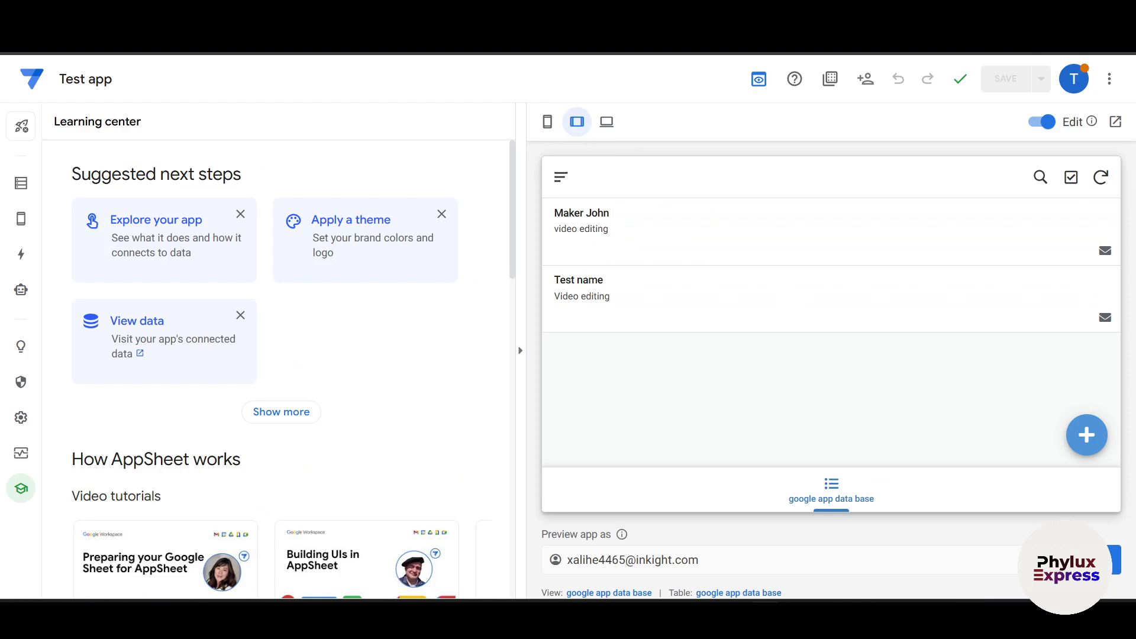
left_click(607, 121)
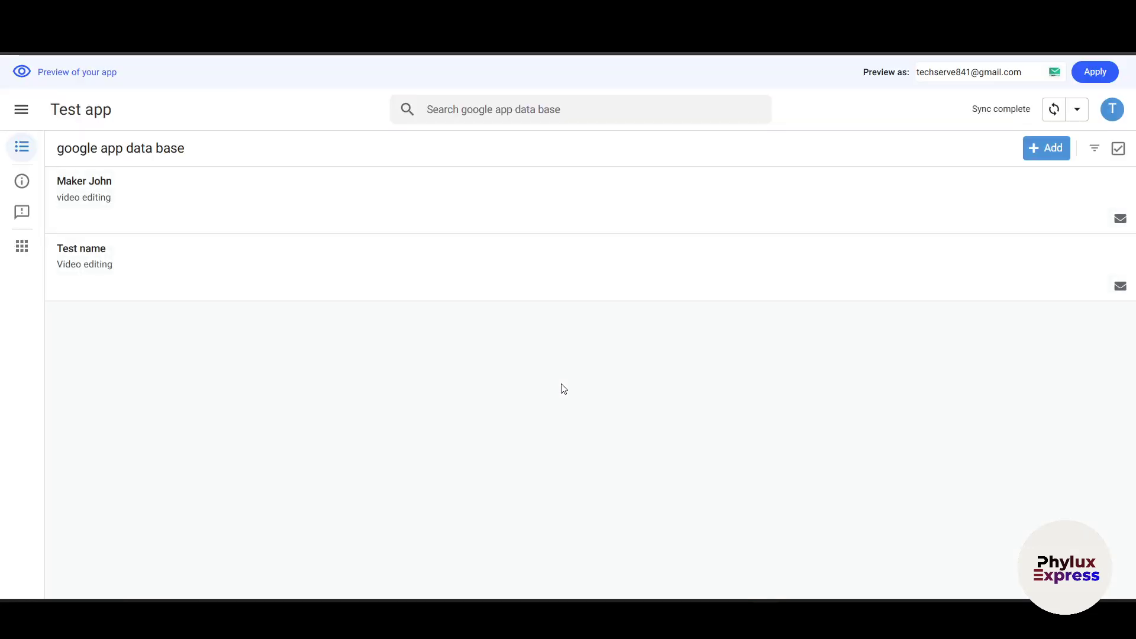
left_click(1030, 153)
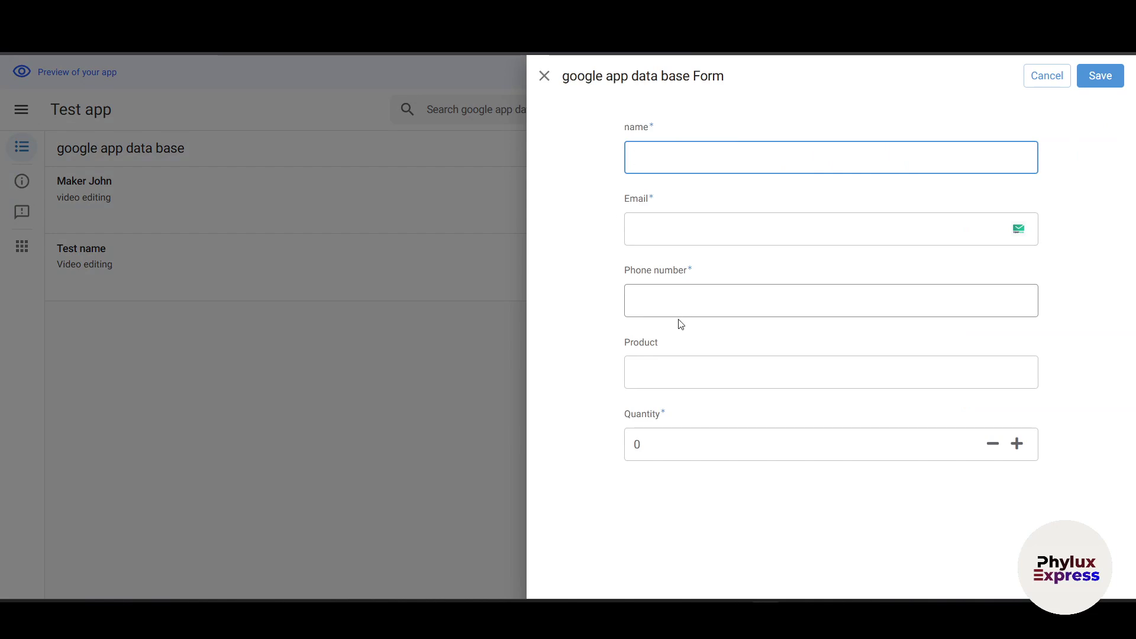
left_click(353, 430)
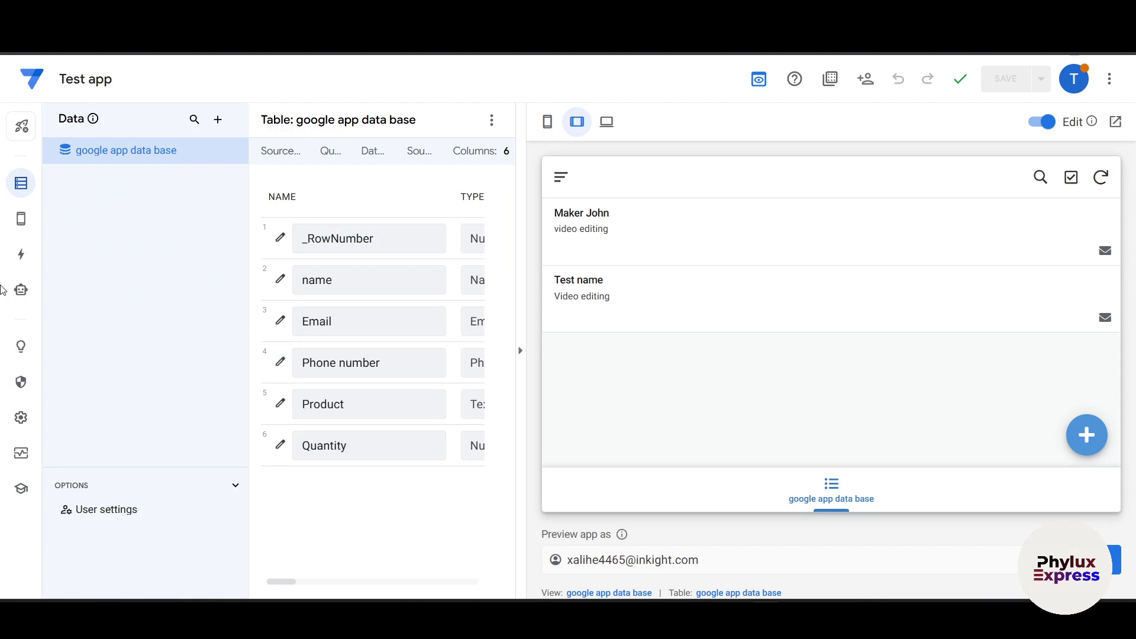
mouse_move(18, 228)
scroll(286, 292, "right", 3)
scroll(289, 292, "left", 2)
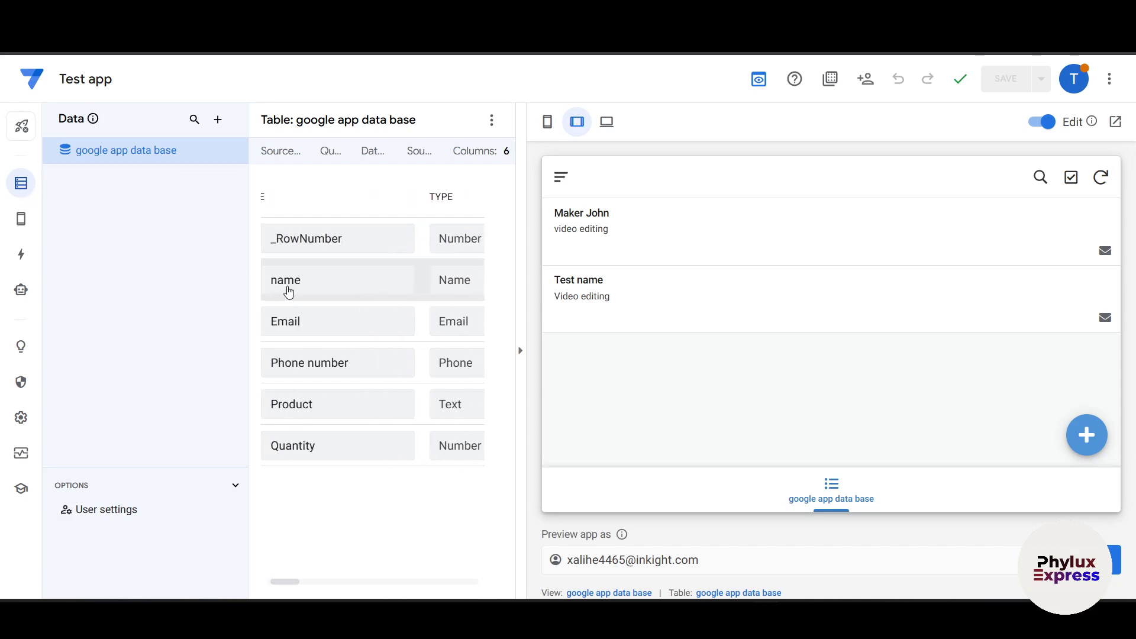
scroll(289, 292, "right", 5)
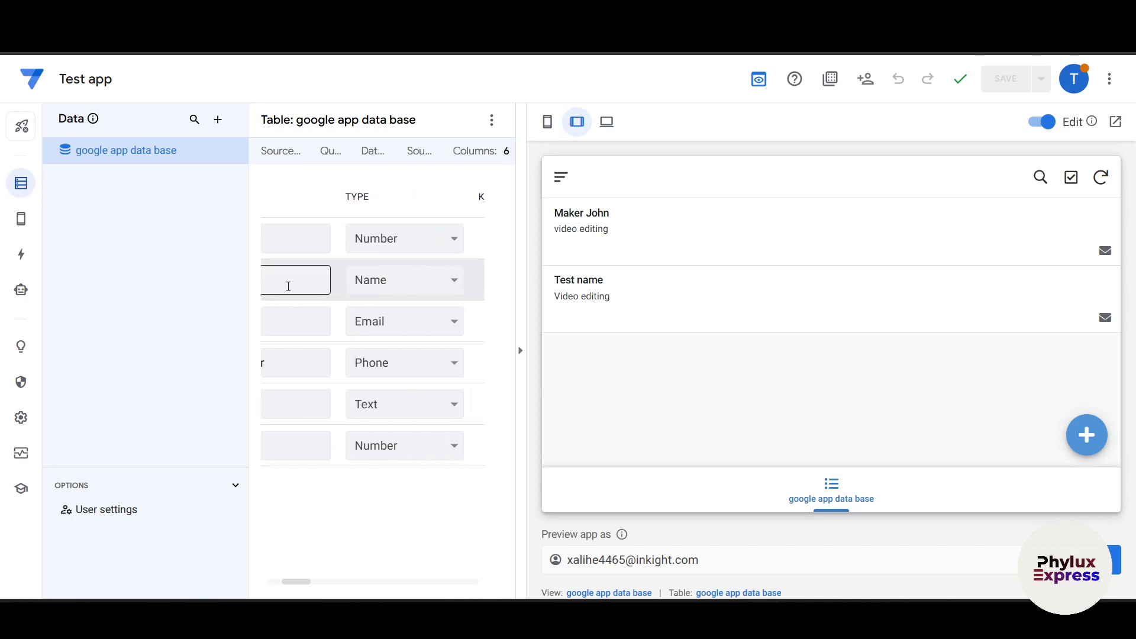
scroll(288, 289, "right", 3)
scroll(287, 289, "left", 1)
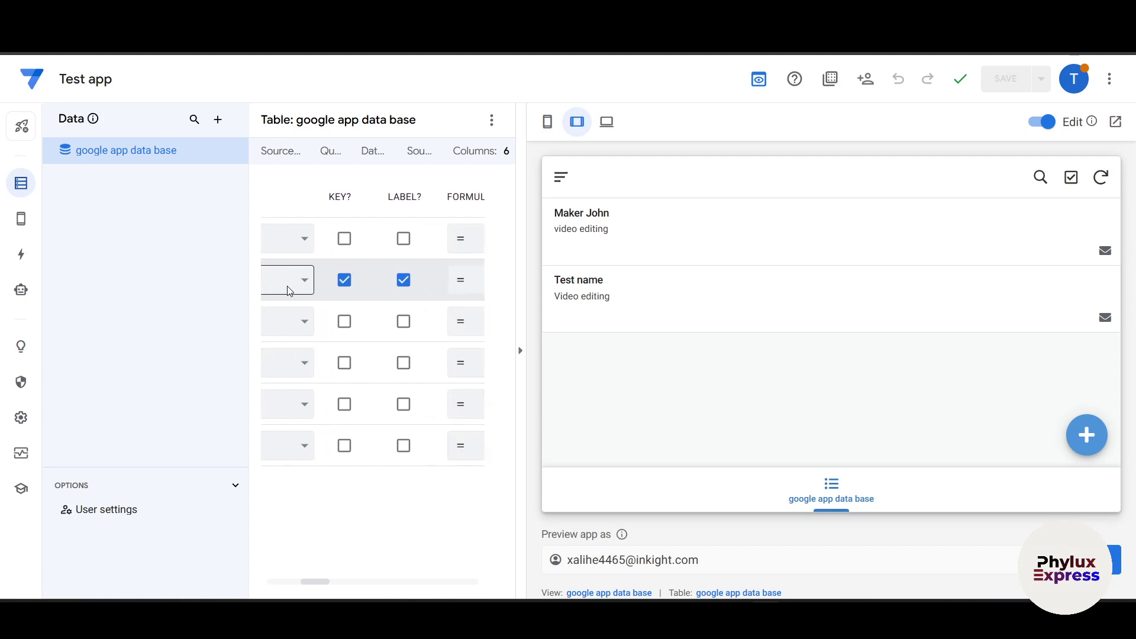
scroll(287, 291, "right", 5)
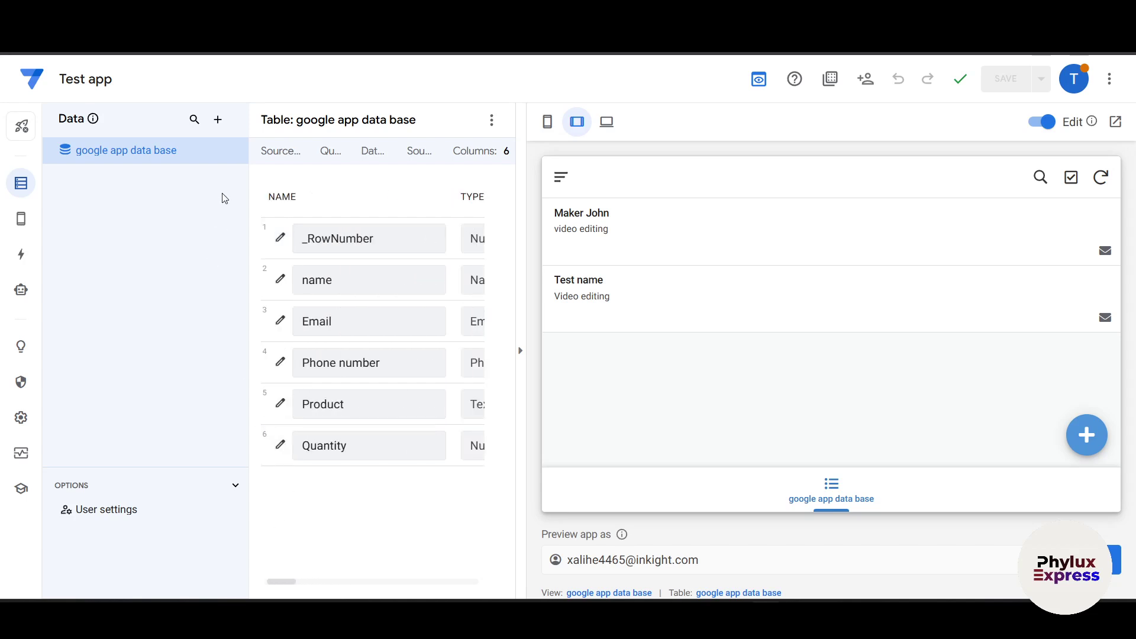
scroll(400, 459, "right", 3)
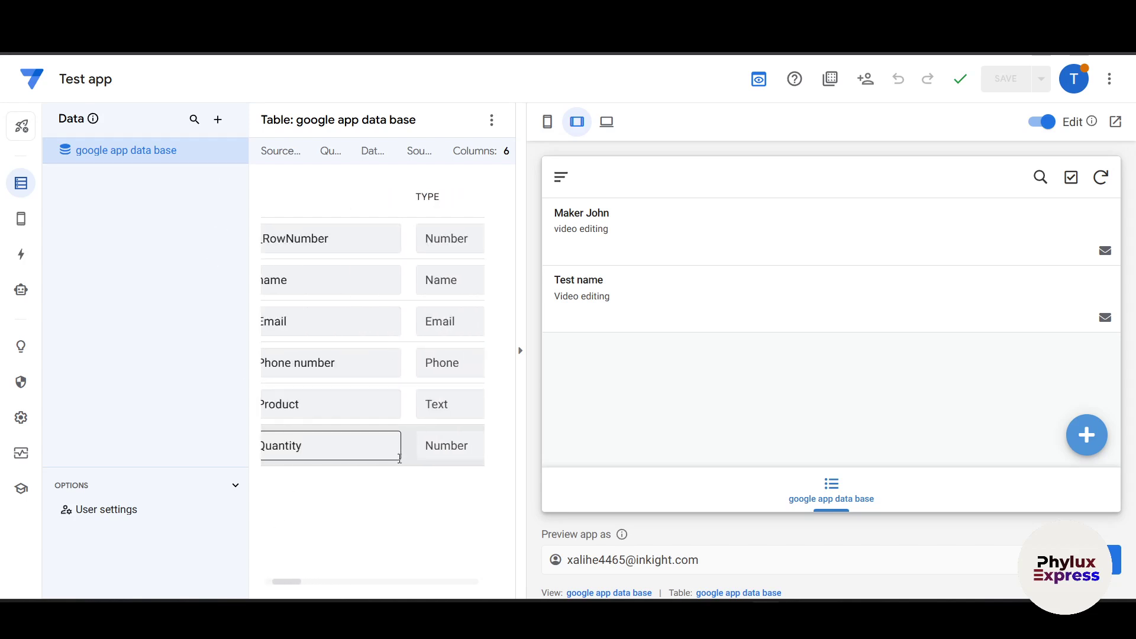
scroll(400, 458, "right", 3)
scroll(411, 343, "left", 6)
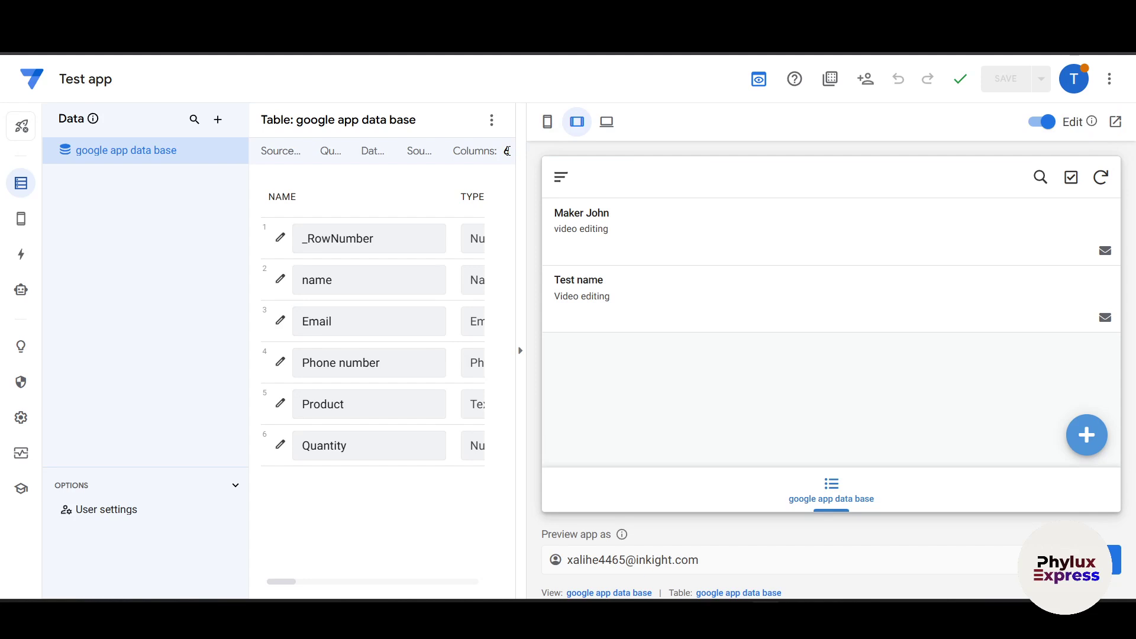
scroll(414, 237, "right", 10)
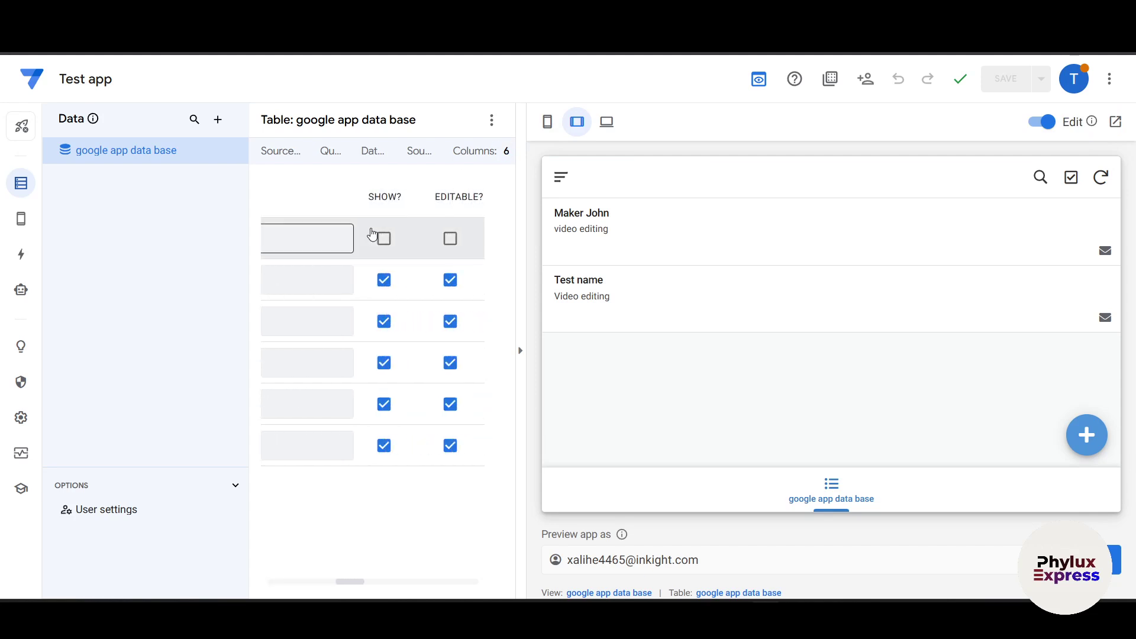
scroll(373, 234, "right", 10)
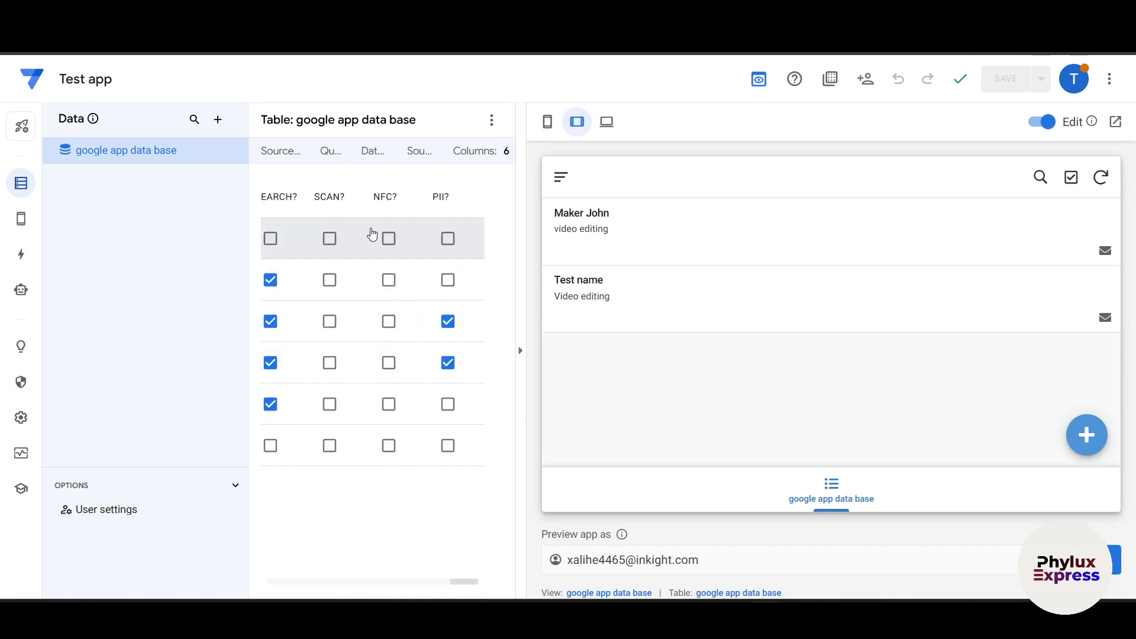
scroll(372, 234, "left", 15)
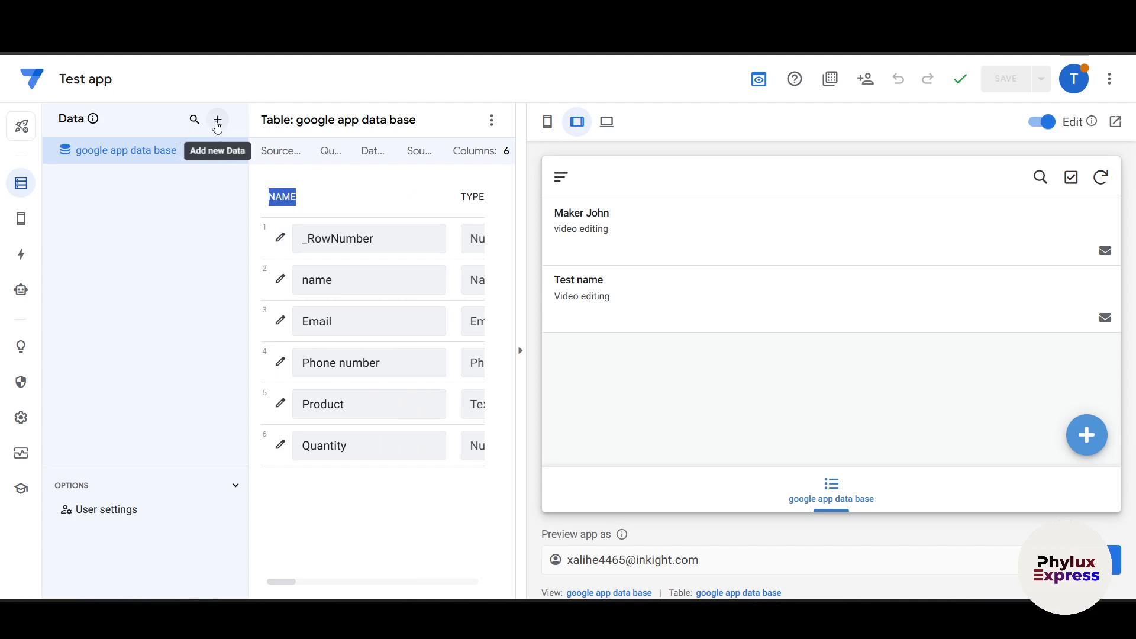
left_click(218, 120)
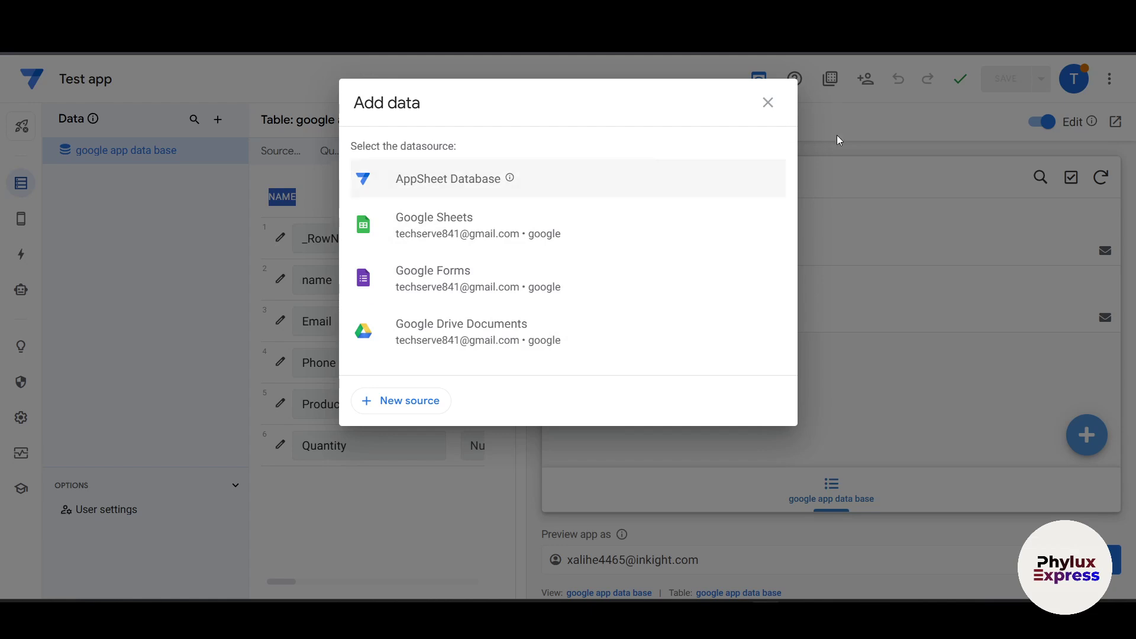
left_click(768, 104)
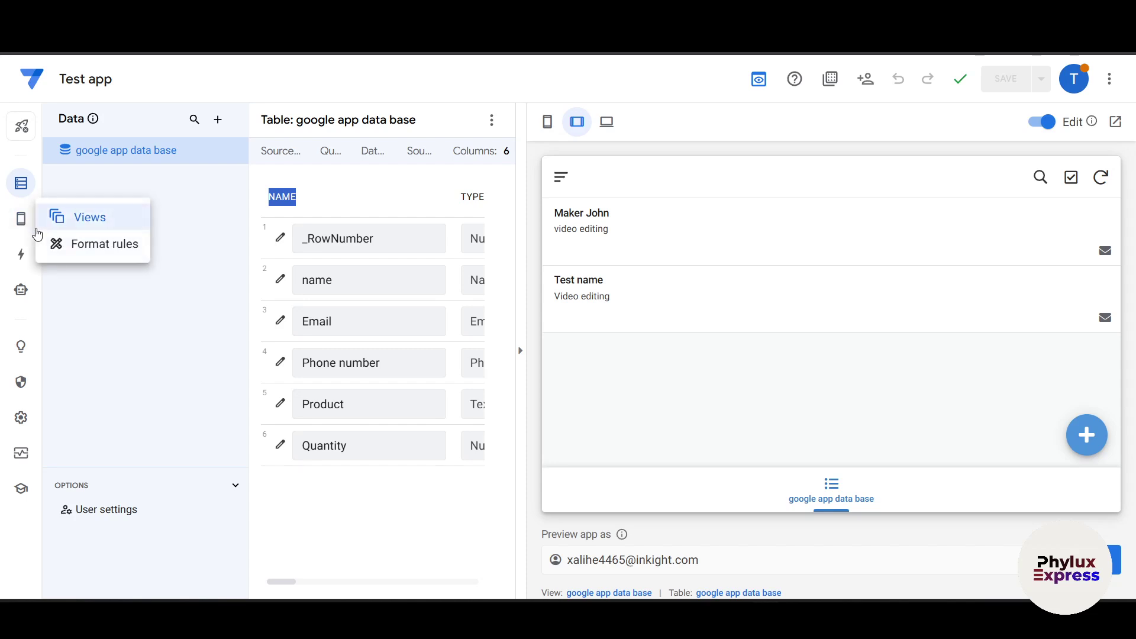
Step: Set the google app data base view type to chart in App > Views, then save
left_click(37, 233)
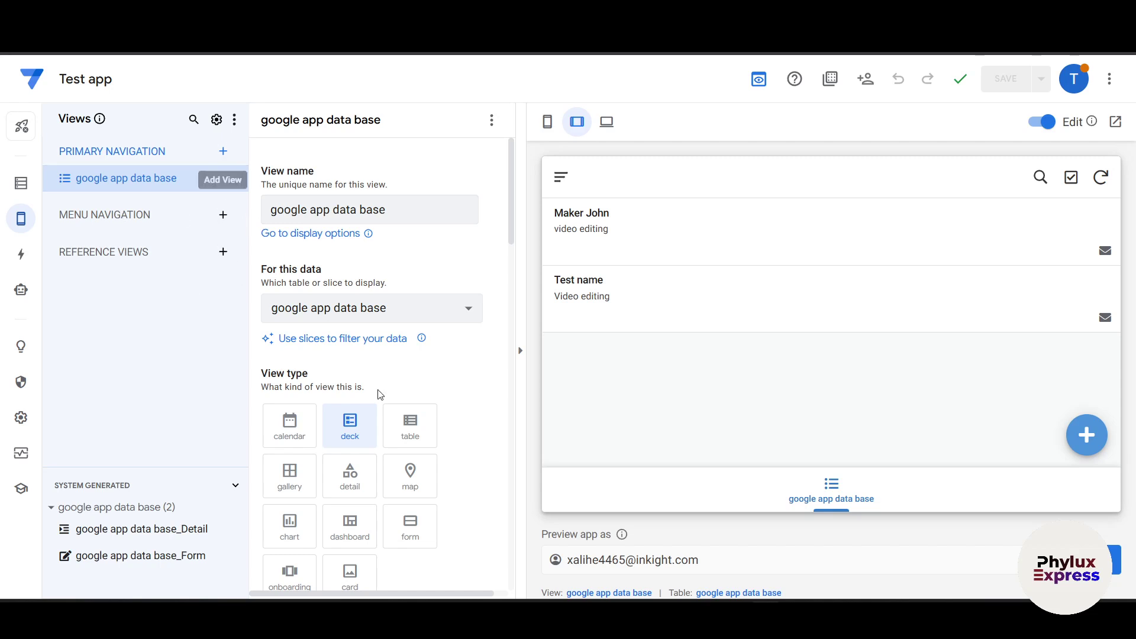
scroll(393, 398, "down", 3)
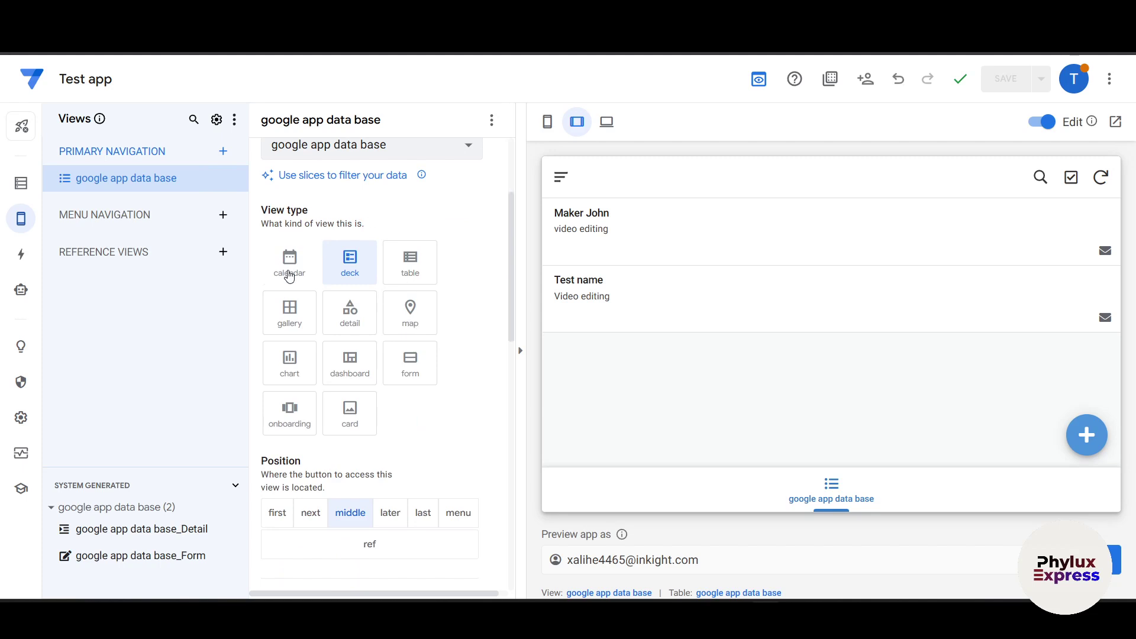
left_click(289, 276)
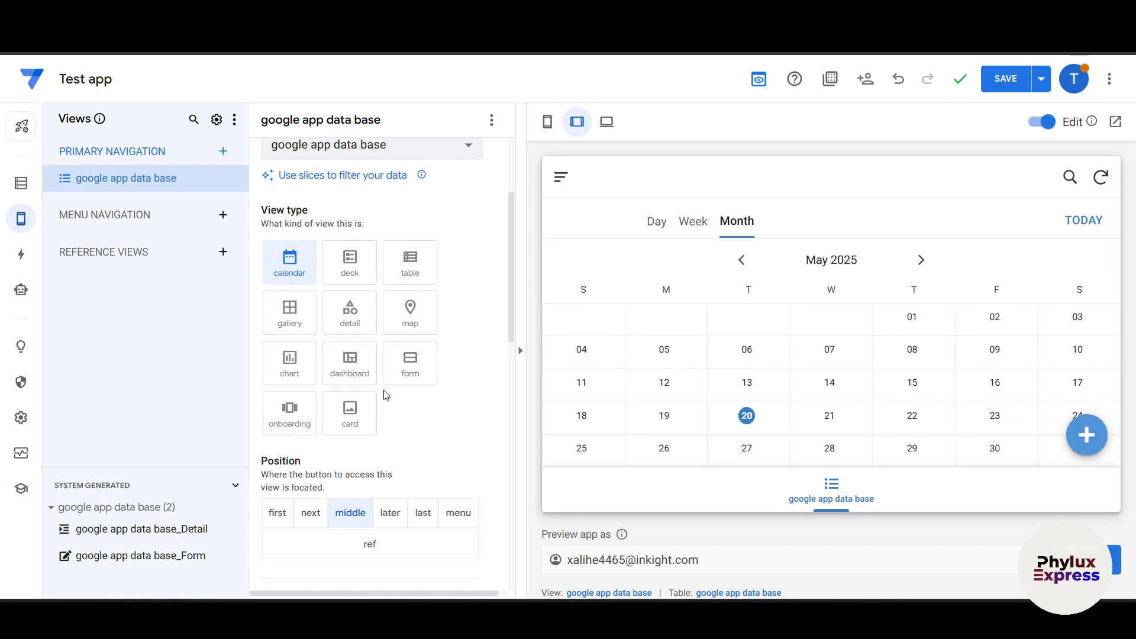
left_click(284, 378)
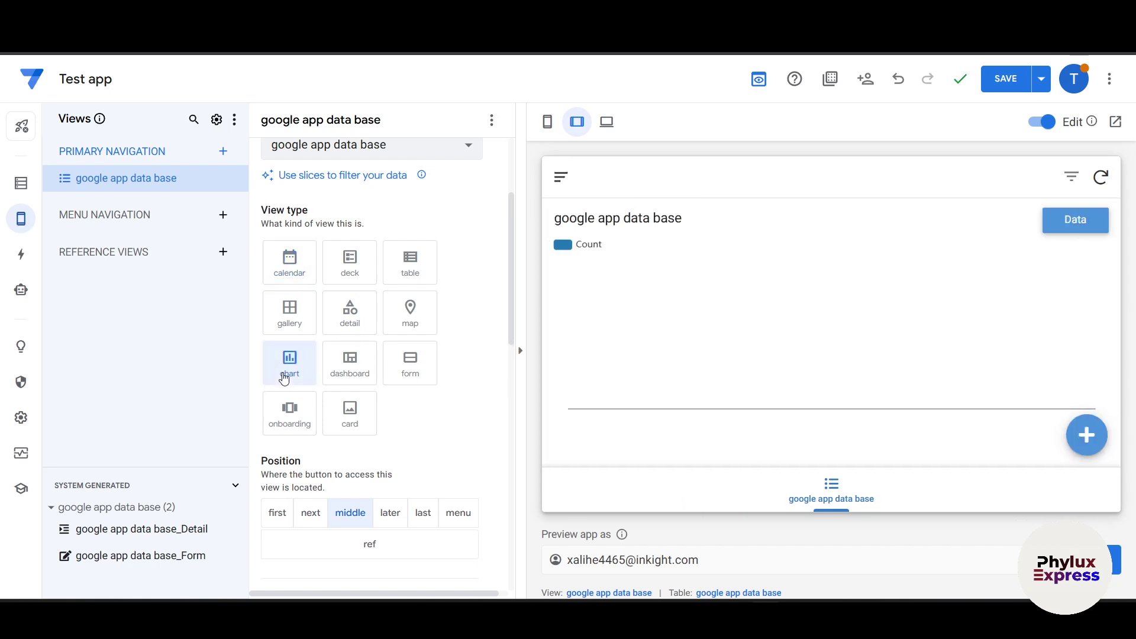
scroll(427, 406, "down", 2)
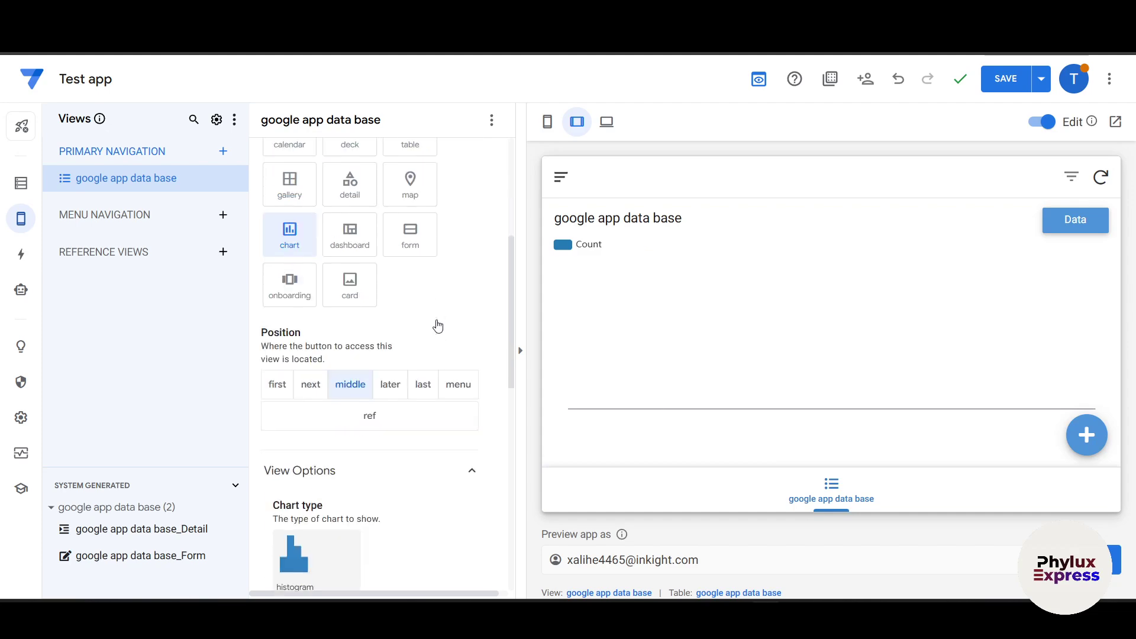
scroll(364, 399, "down", 8)
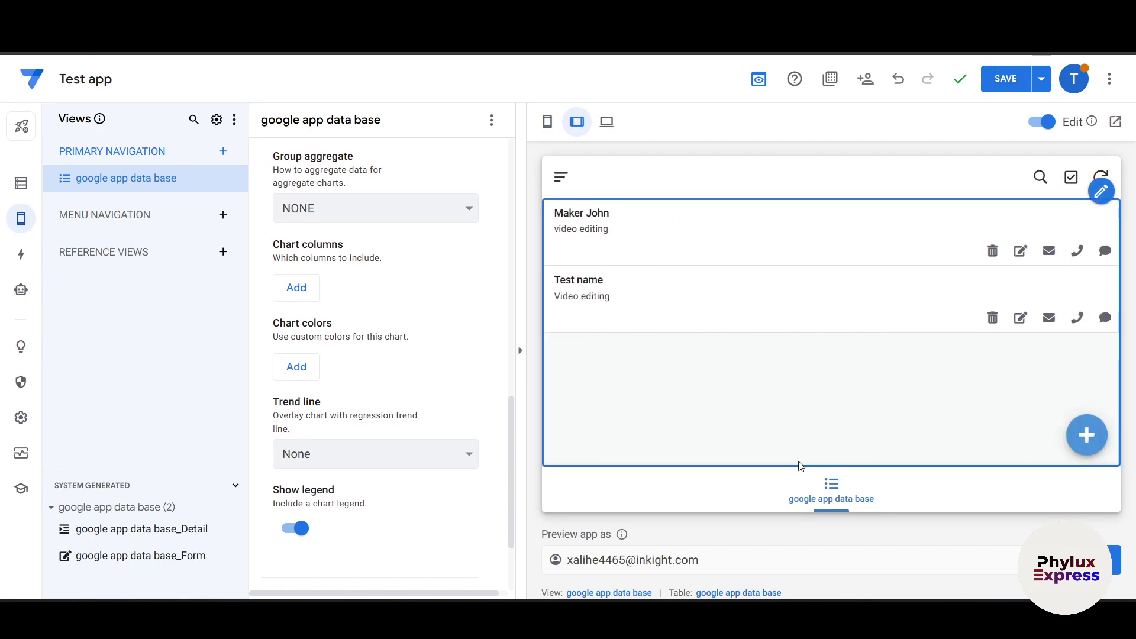
left_click(1006, 78)
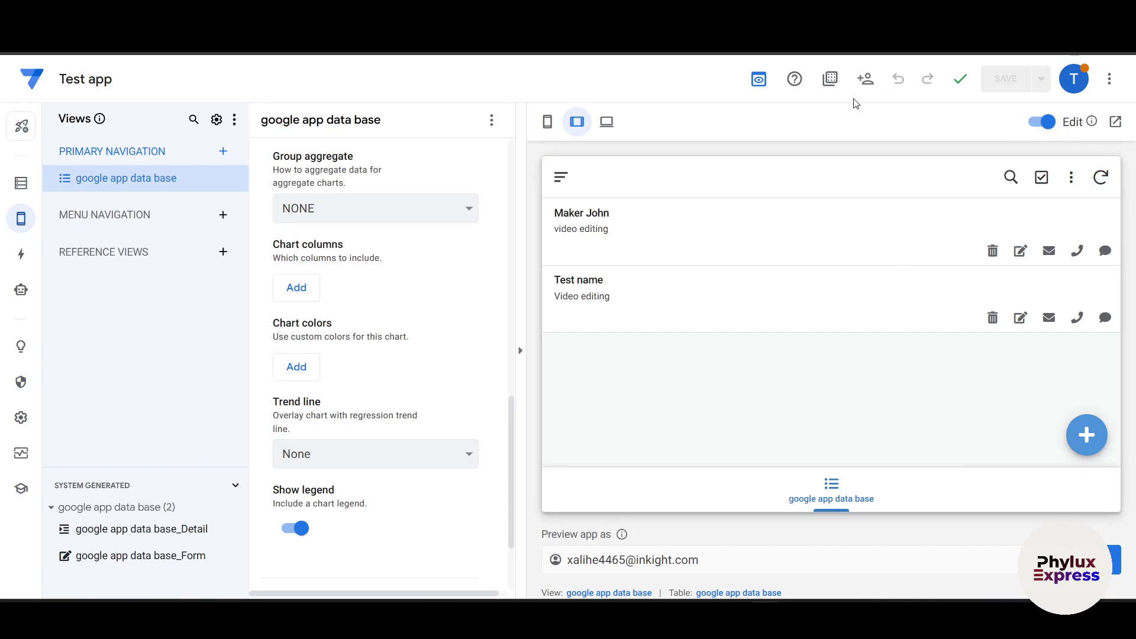
Step: Switch to the legacy editor, look over Info and the Data tables' column summary, then land on UX Views
left_click(759, 82)
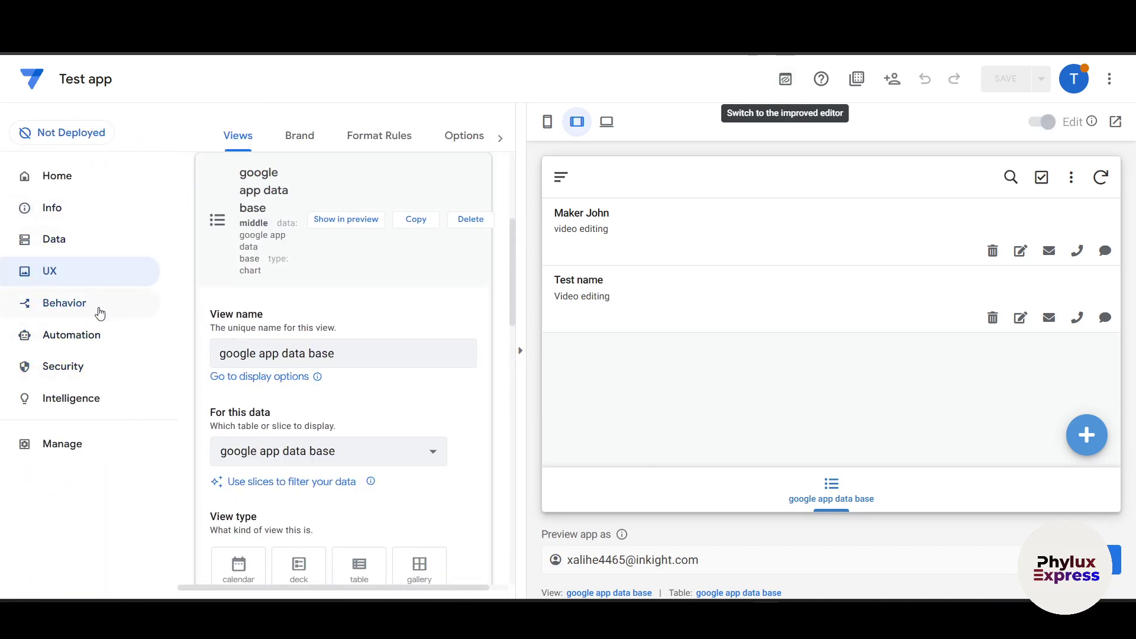
left_click(84, 309)
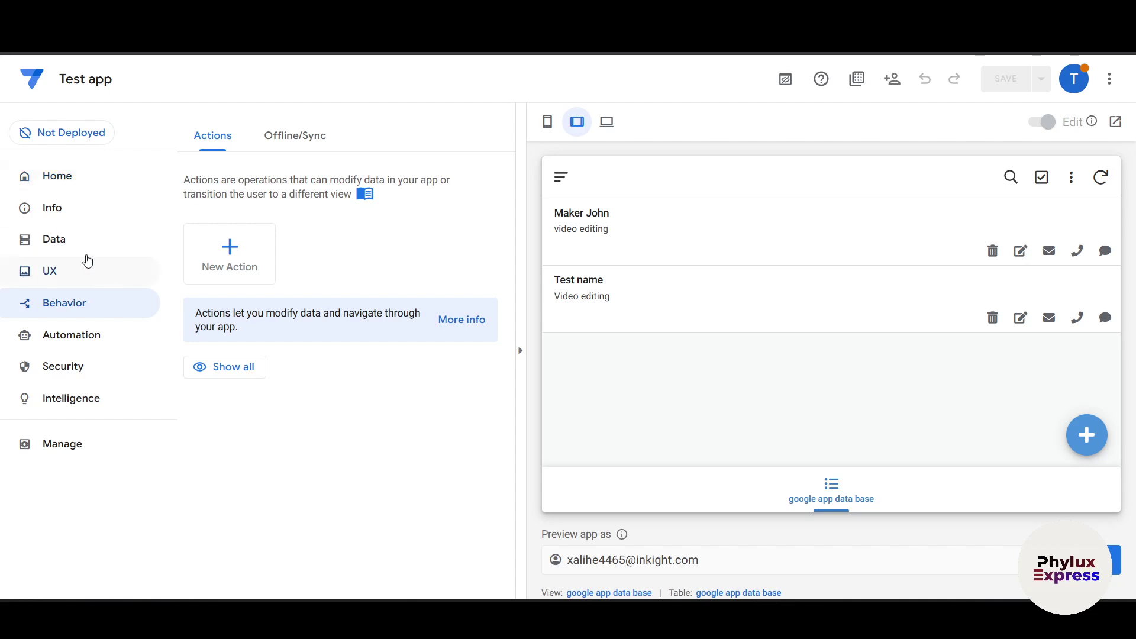
left_click(82, 179)
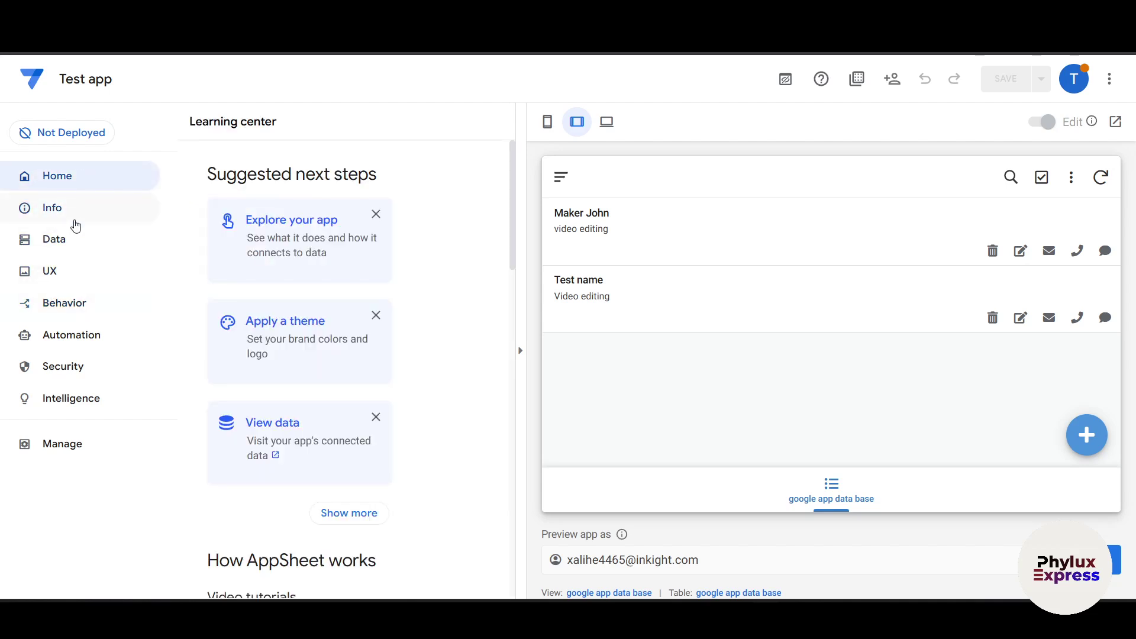
left_click(76, 226)
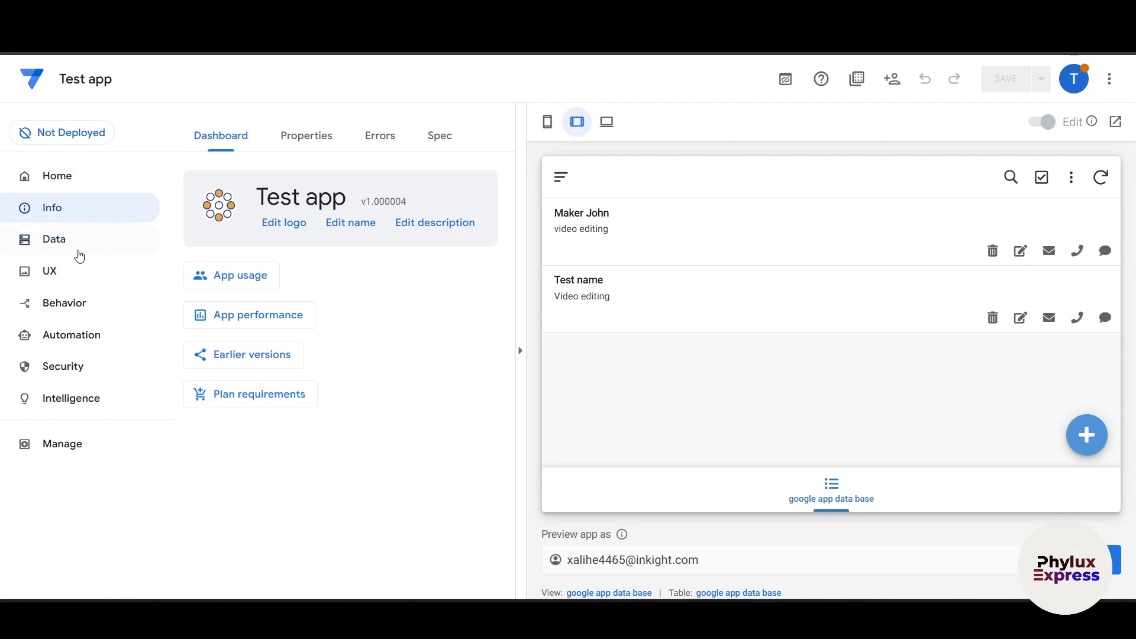
left_click(80, 253)
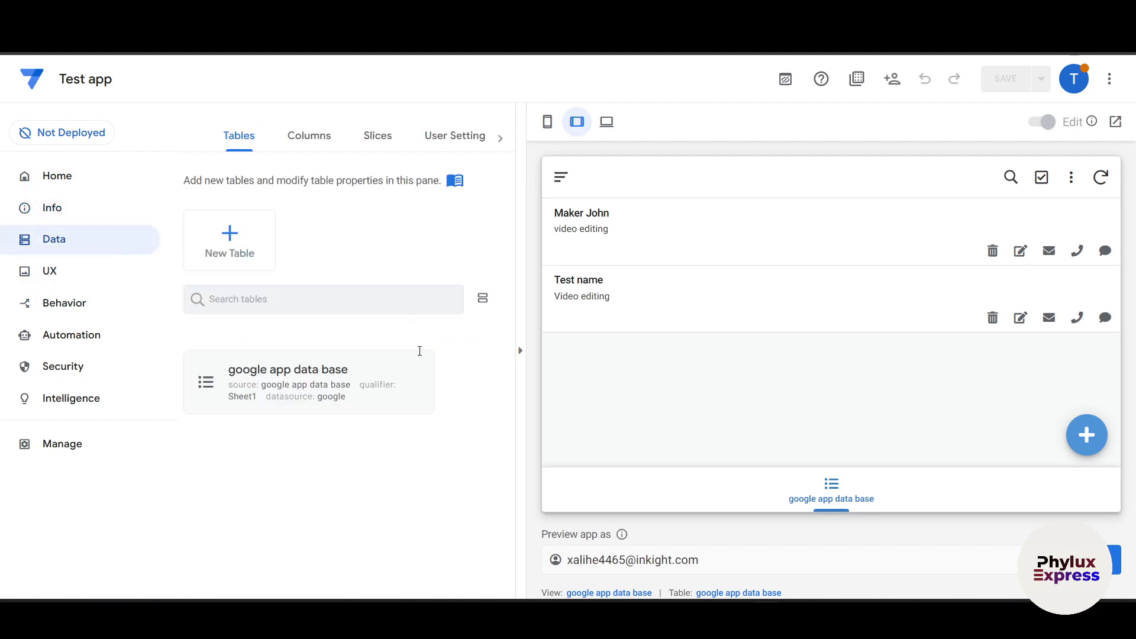
left_click(321, 150)
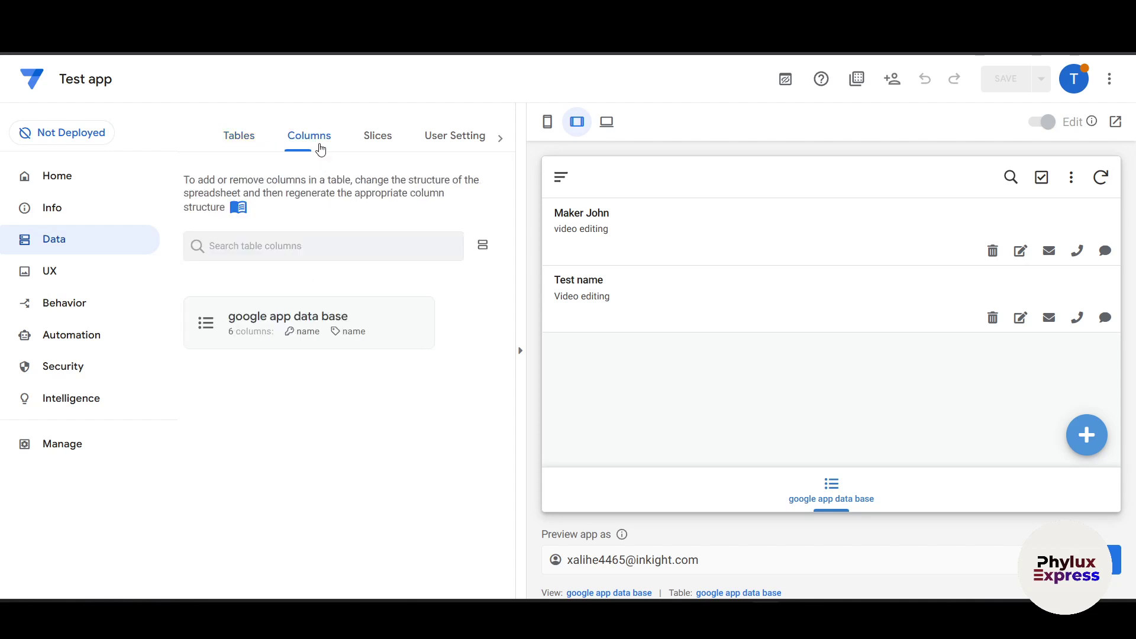
left_click(80, 277)
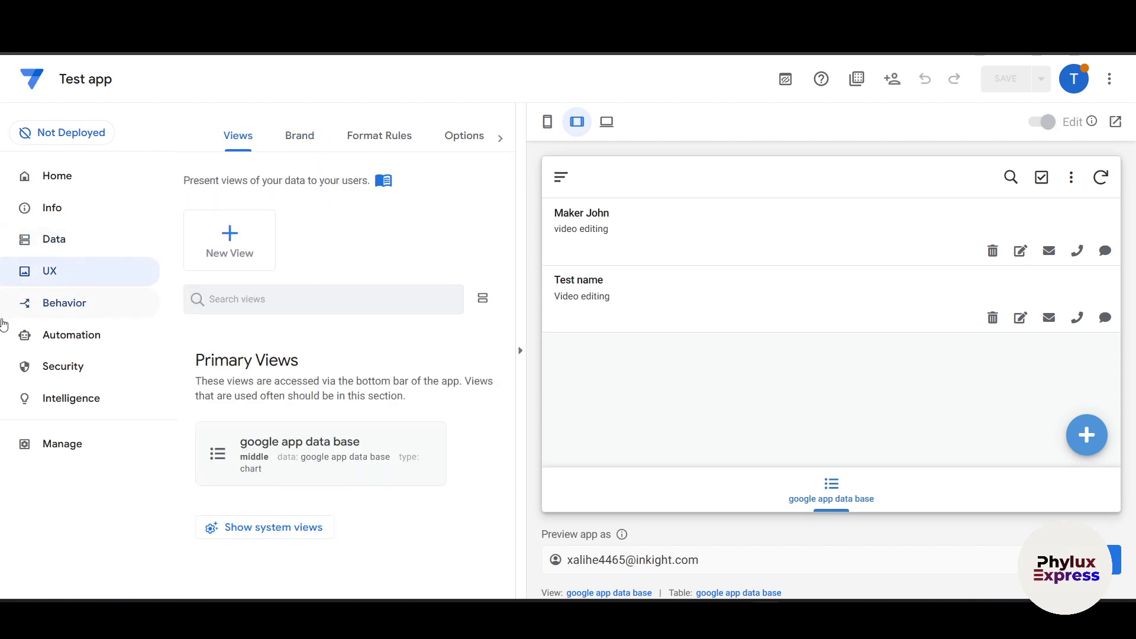
Step: Create a New View card view on the google app data base table
left_click(245, 242)
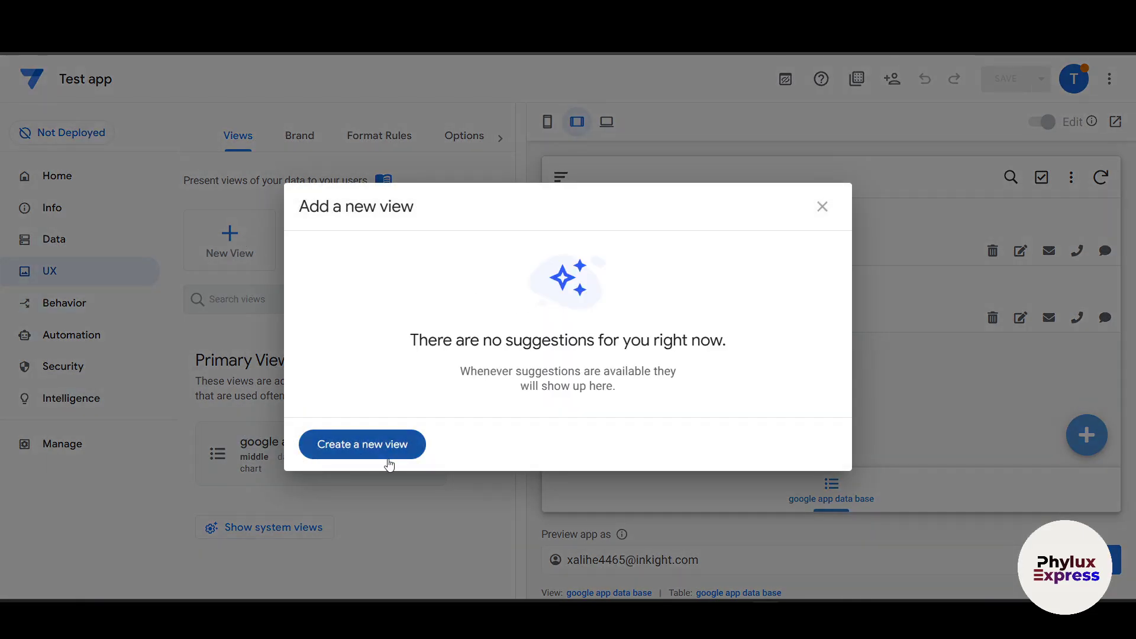
left_click(362, 444)
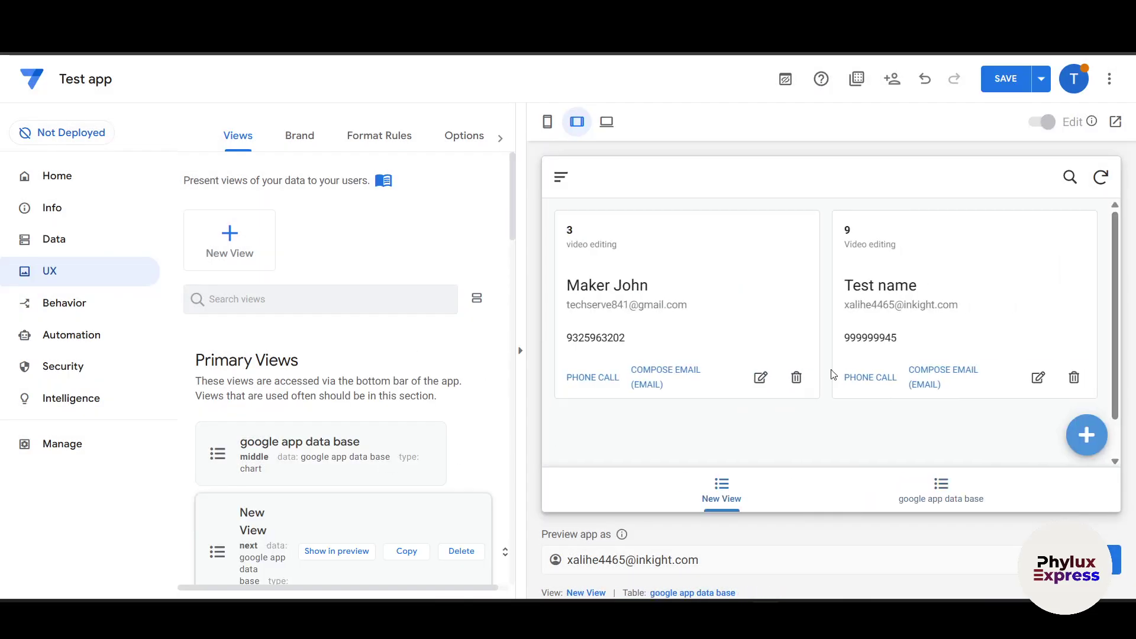
scroll(379, 455, "down", 8)
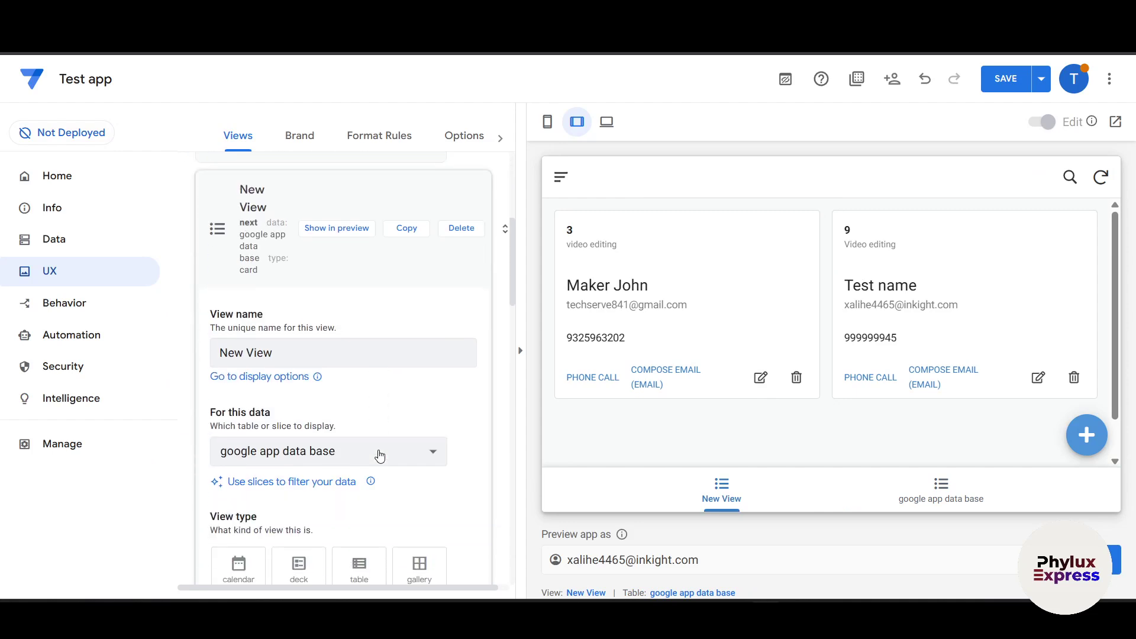
scroll(380, 456, "down", 2)
scroll(856, 441, "down", 1)
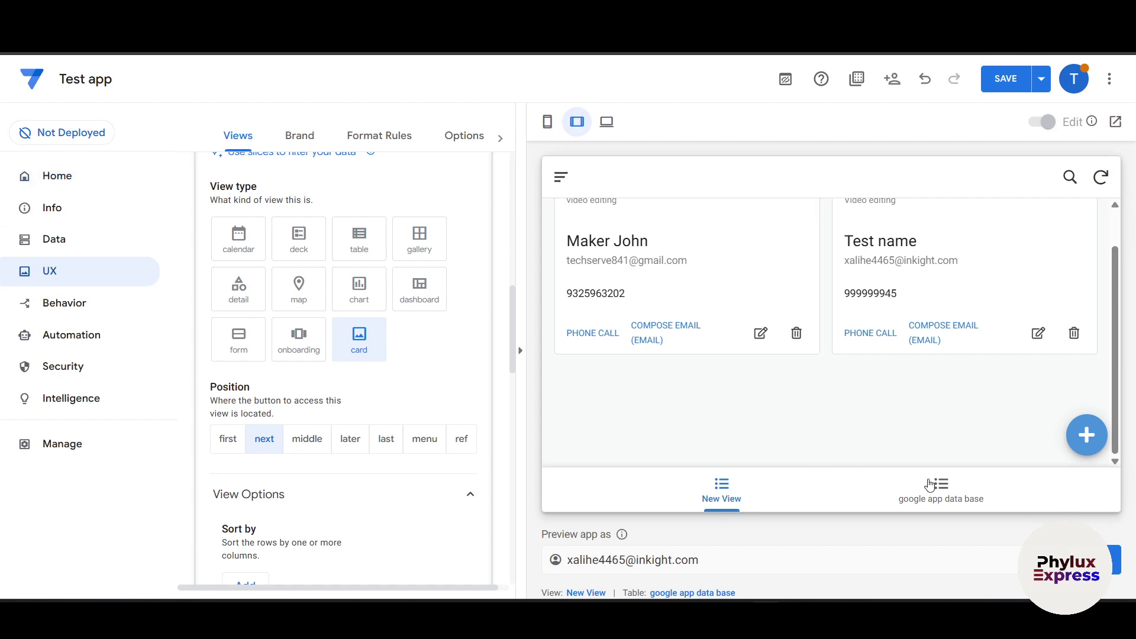
Step: Check the google app data base and New View tabs in the preview, then go to Behavior Actions
left_click(946, 492)
left_click(748, 496)
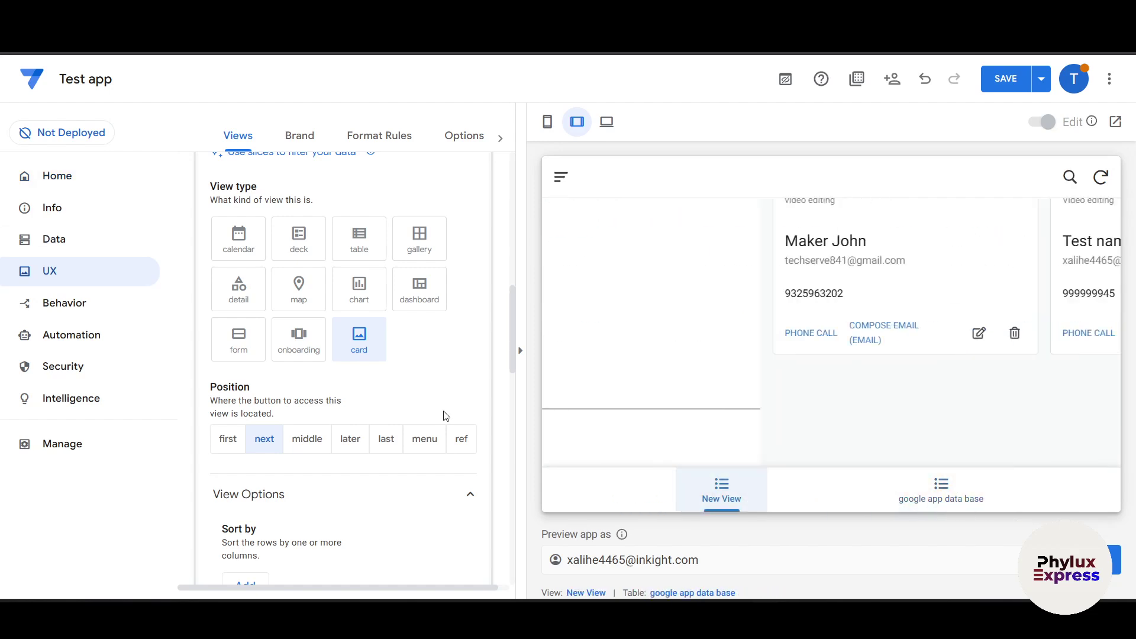
scroll(366, 408, "down", 2)
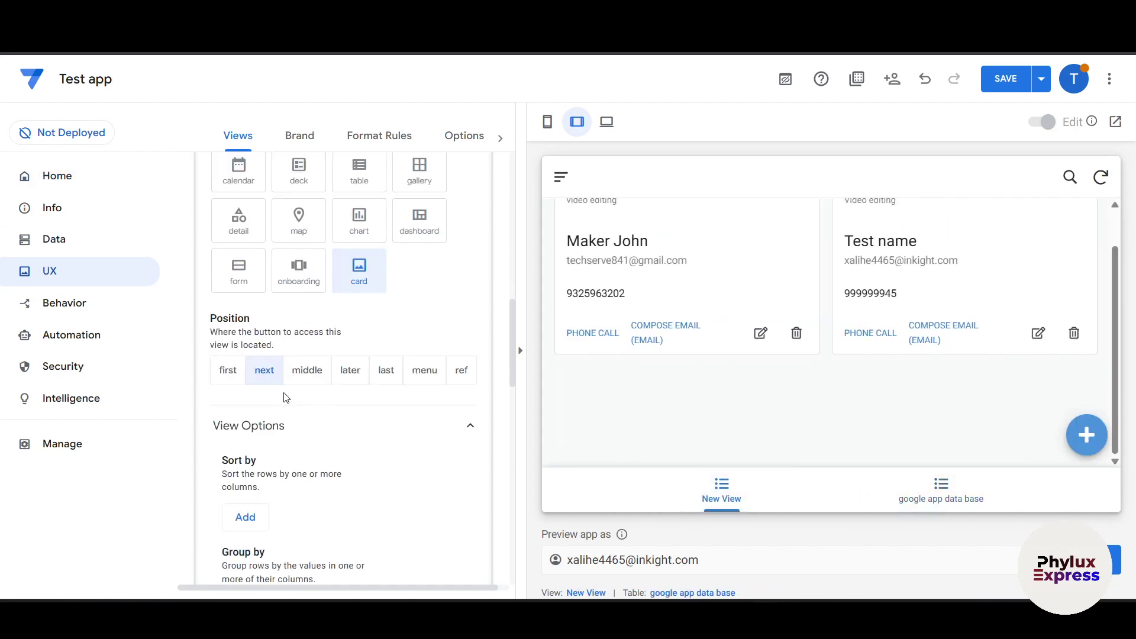
left_click(83, 316)
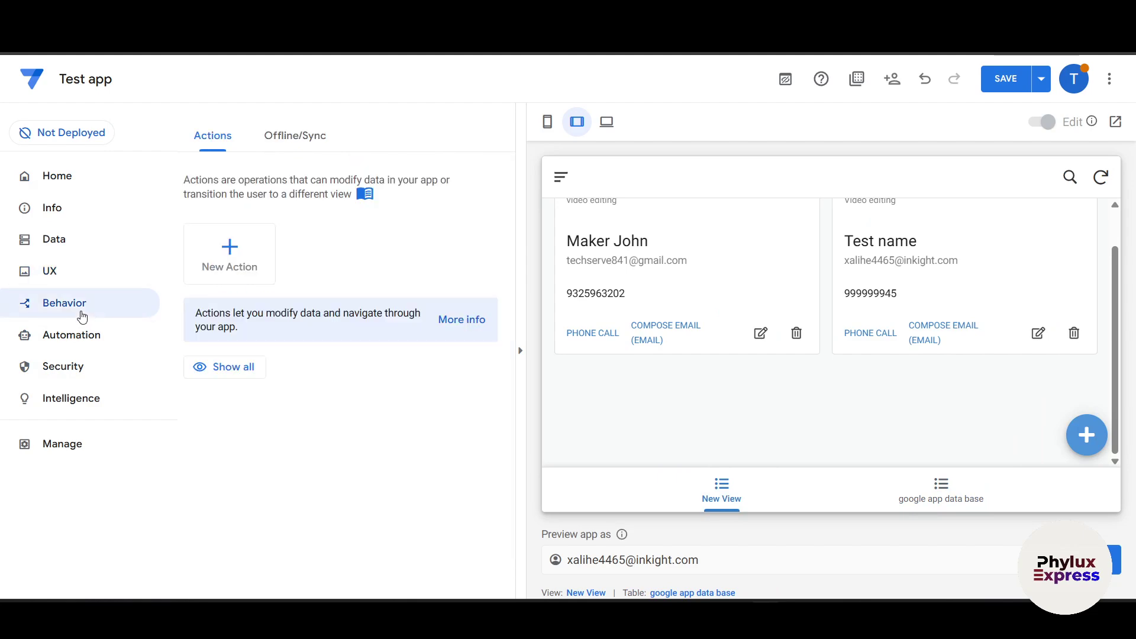
Step: Create a blank New Action for google app data base, then go to Automation Bots
left_click(247, 263)
left_click(369, 448)
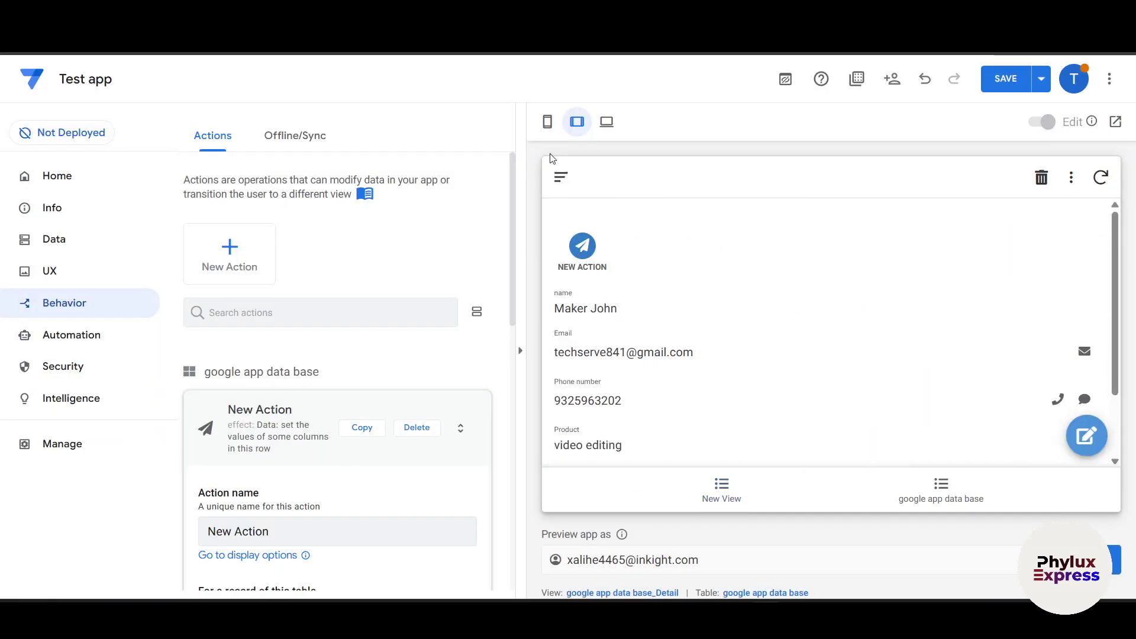
left_click(100, 346)
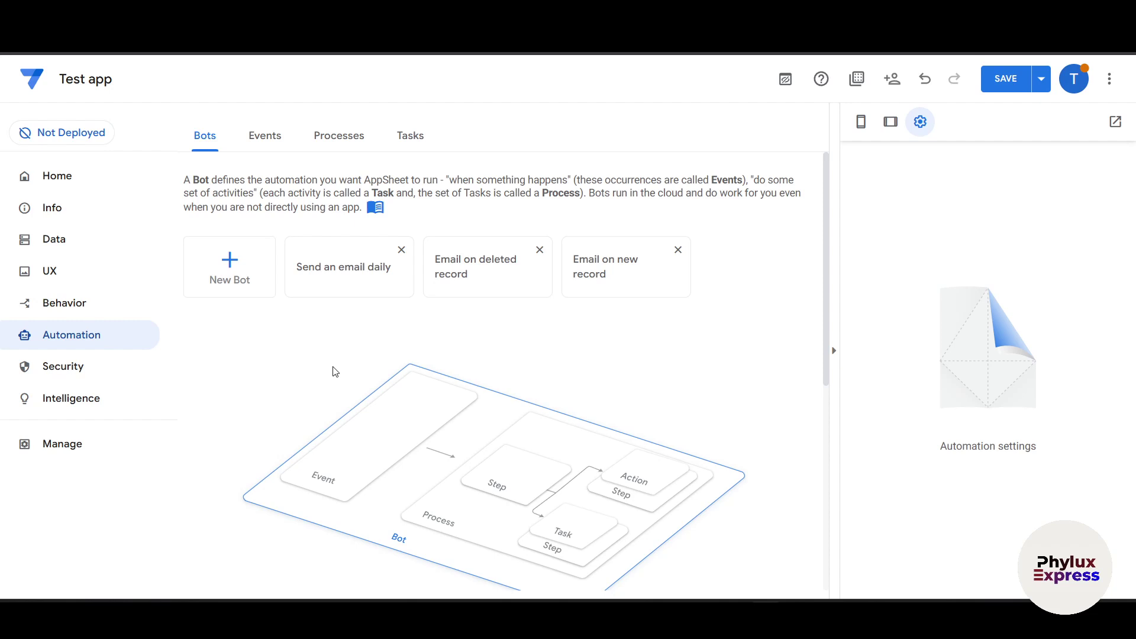
Step: Add a bot from the suggestion that emails when a google app data base record is deleted
left_click(251, 275)
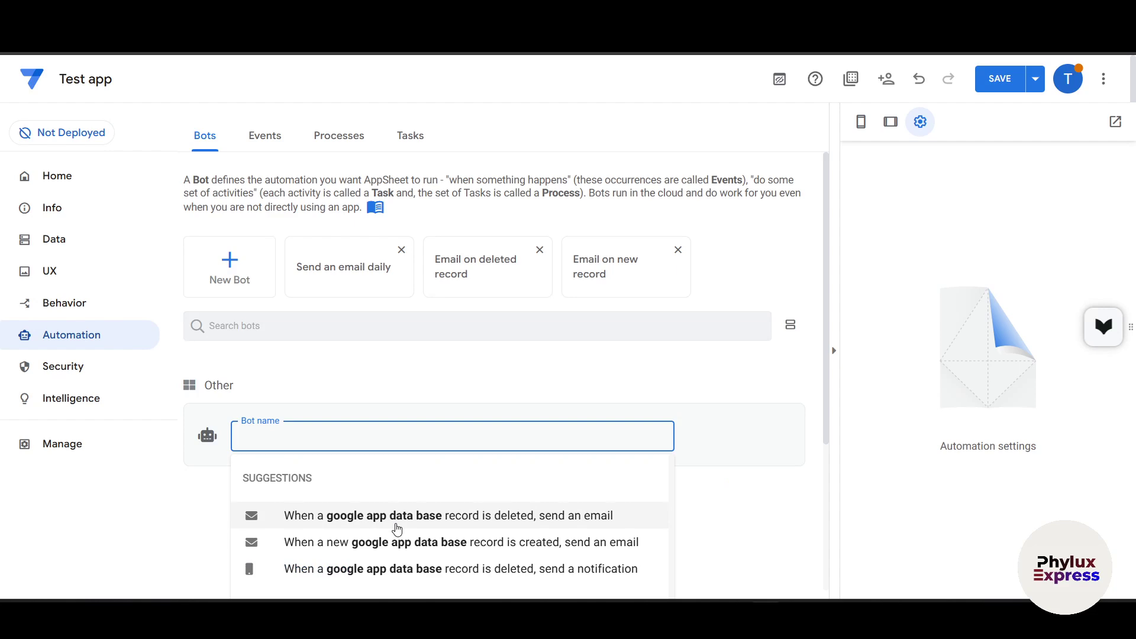
left_click(397, 516)
scroll(398, 528, "down", 4)
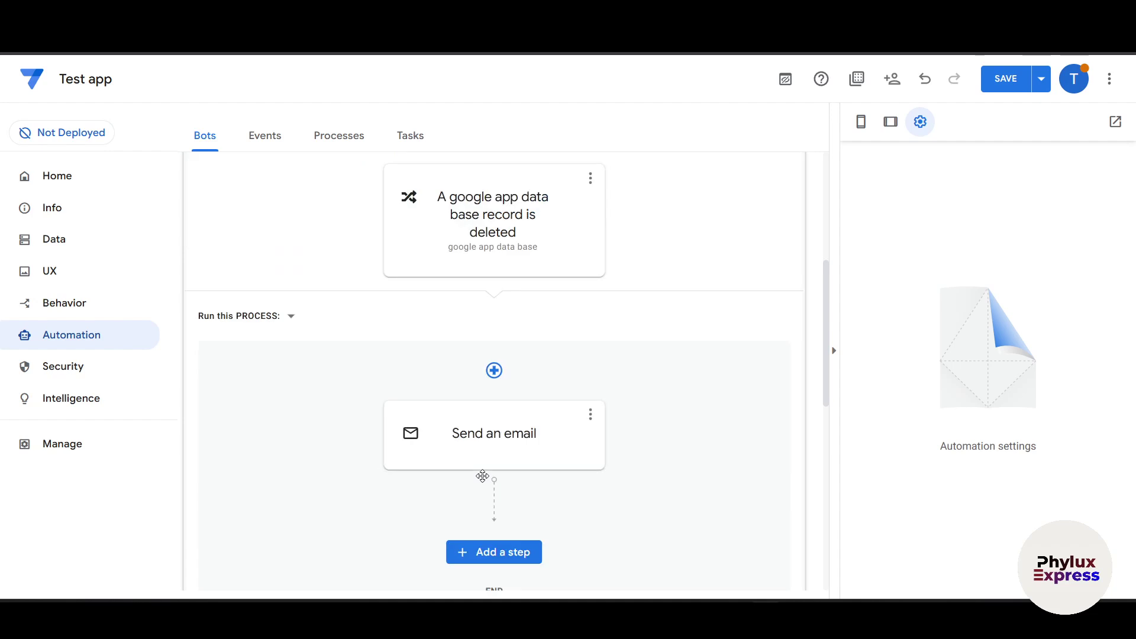
scroll(450, 385, "up", 3)
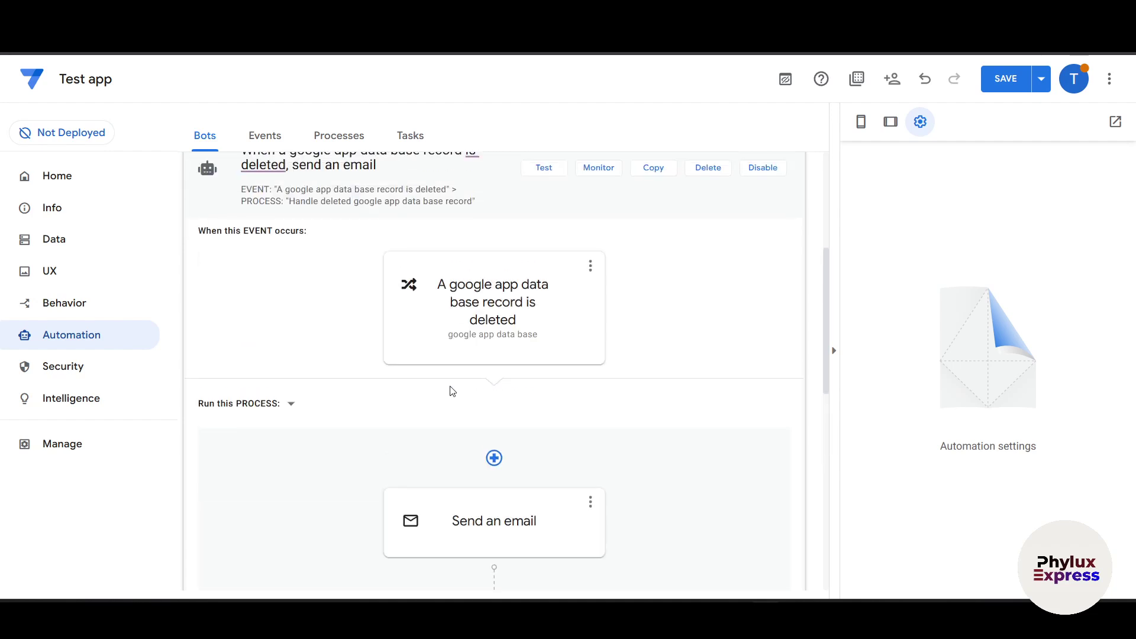
scroll(438, 403, "down", 3)
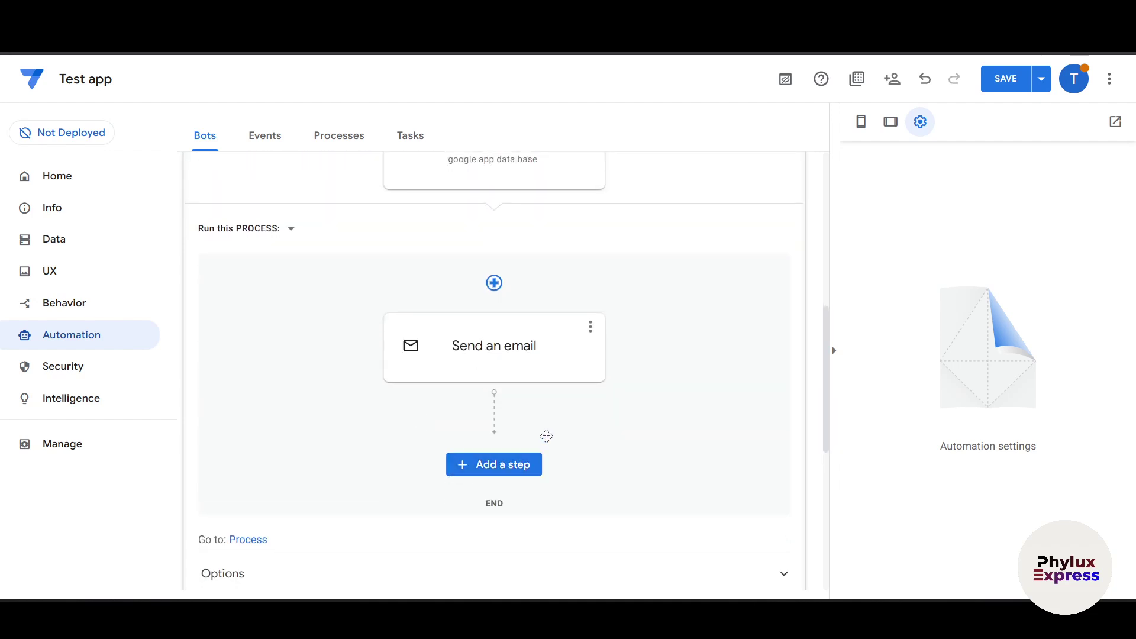
scroll(545, 435, "down", 3)
scroll(548, 442, "up", 10)
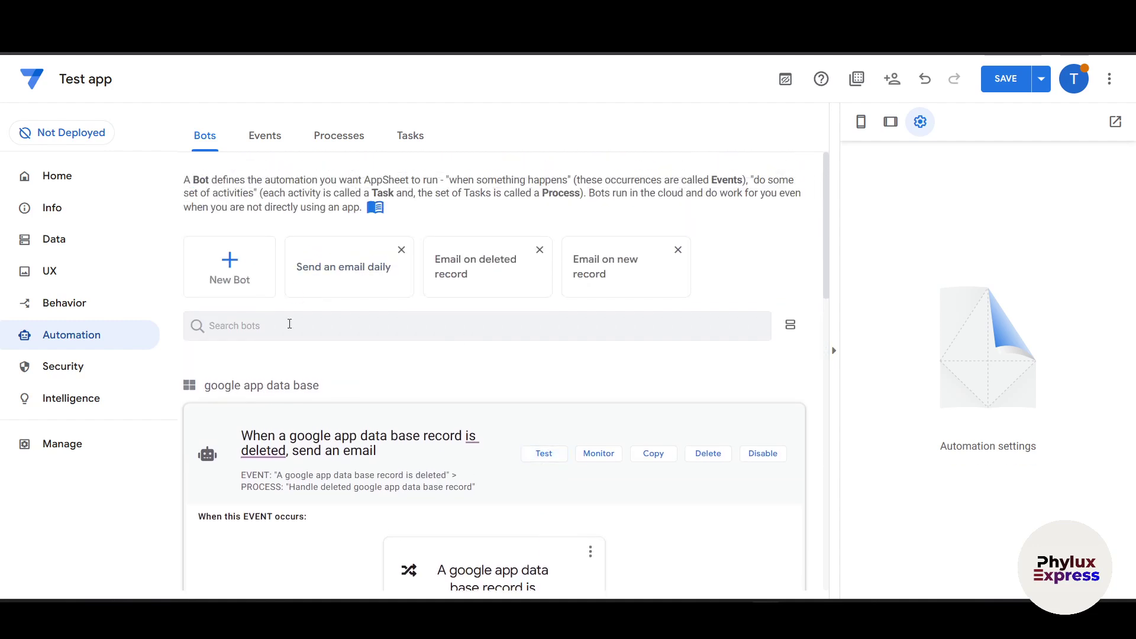
Step: Discard a second empty bot and return to the Home page
left_click(255, 278)
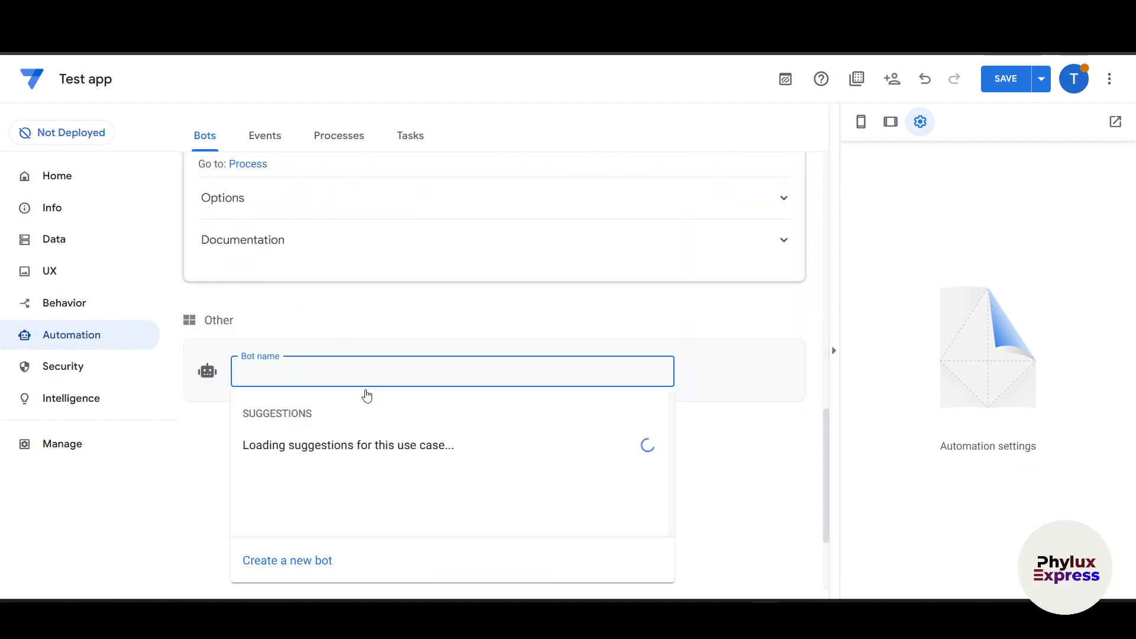
left_click(34, 482)
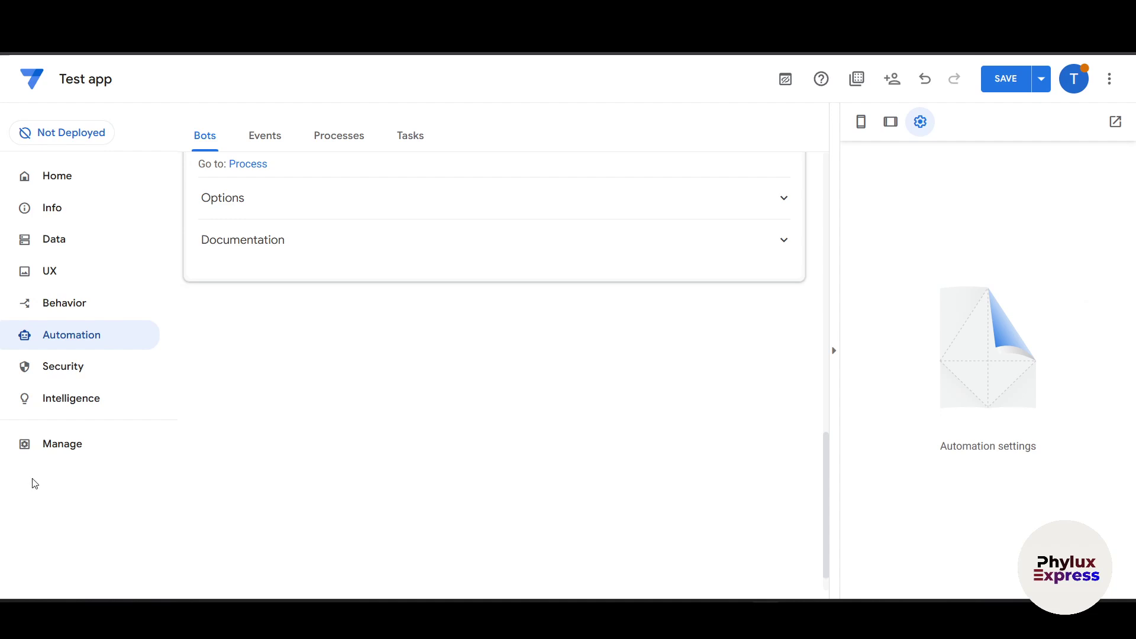
left_click(38, 170)
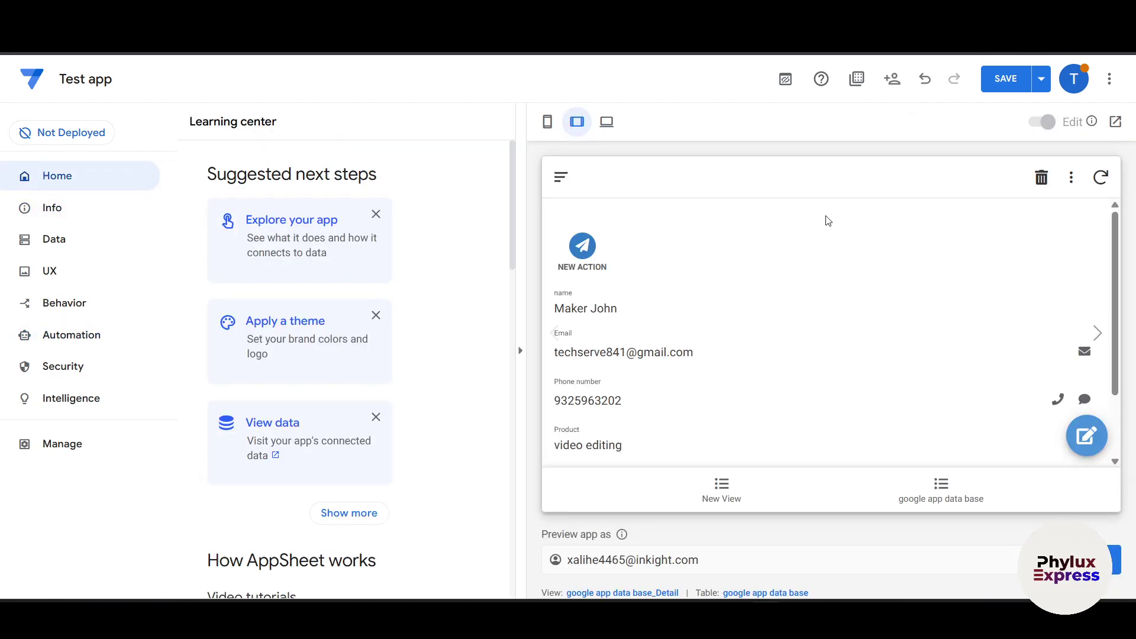
Step: From My Apps, choose Create > App > Start with a template
left_click(38, 82)
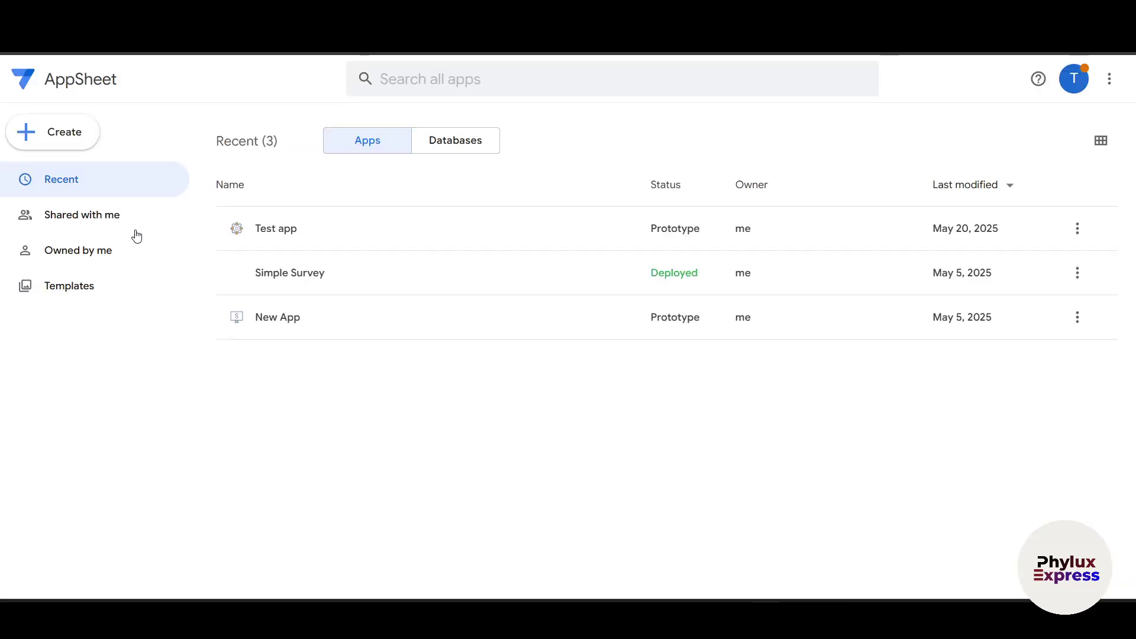
left_click(93, 132)
mouse_move(165, 196)
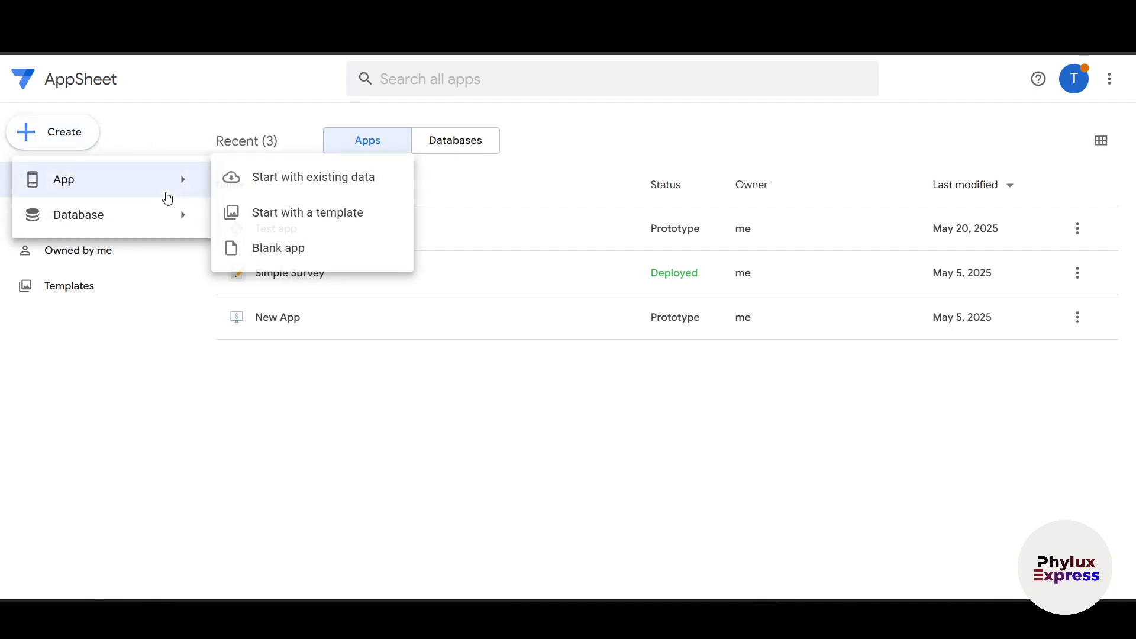
left_click(234, 215)
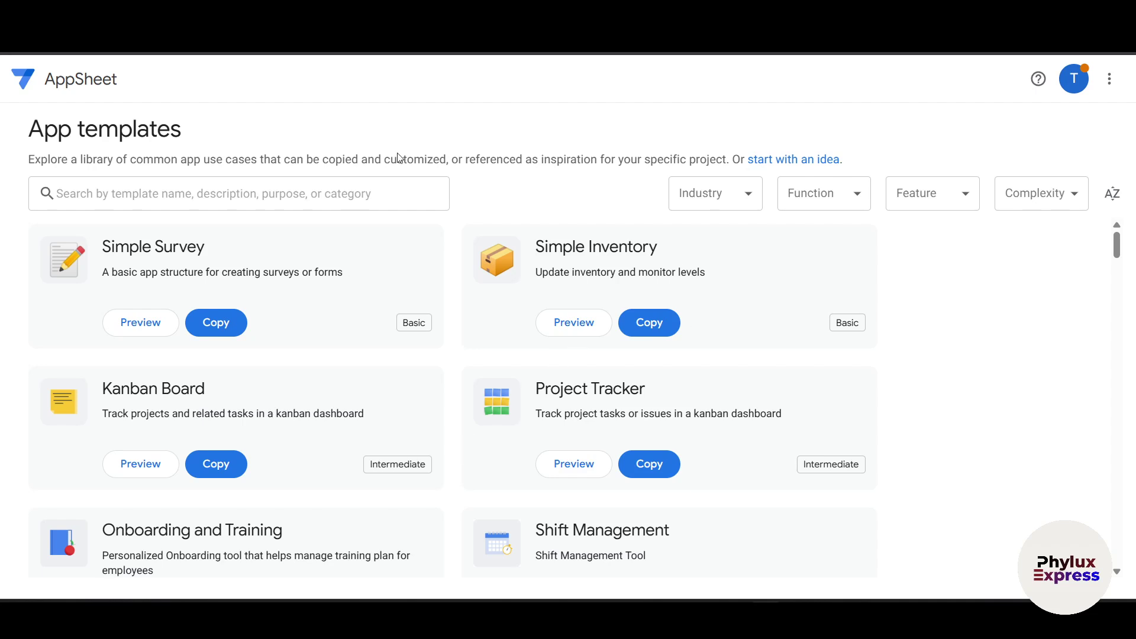
Step: Browse the App templates gallery and open the Simple Inventory template's preview
scroll(293, 338, "down", 3)
scroll(292, 337, "up", 3)
scroll(632, 275, "down", 15)
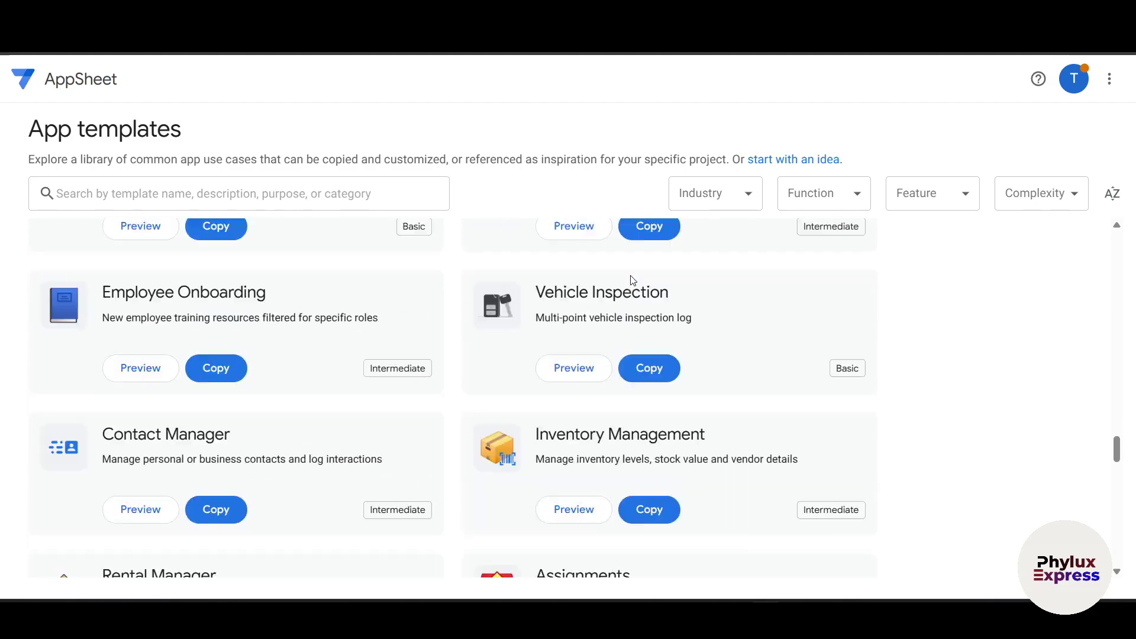
scroll(632, 279, "down", 2)
scroll(632, 279, "up", 12)
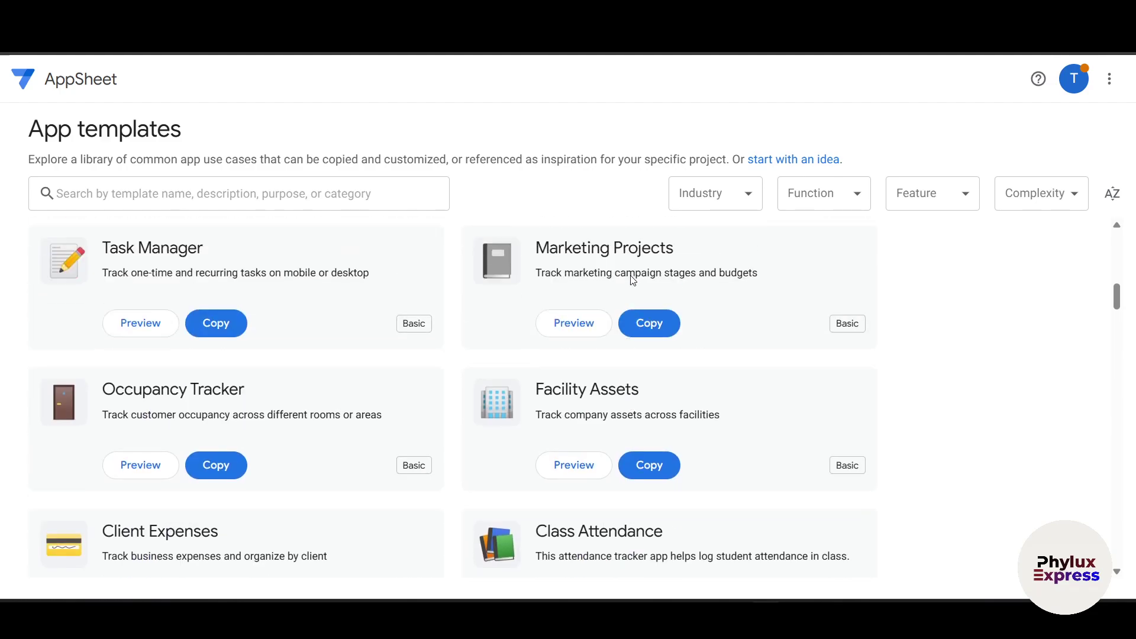
scroll(633, 280, "up", 6)
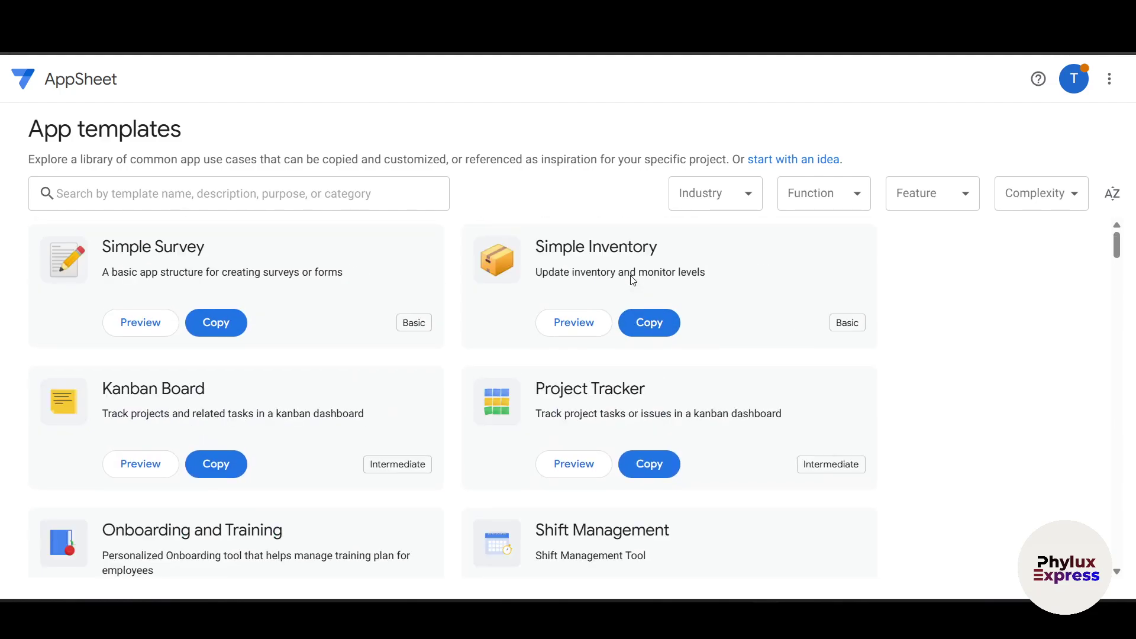
scroll(354, 379, "down", 7)
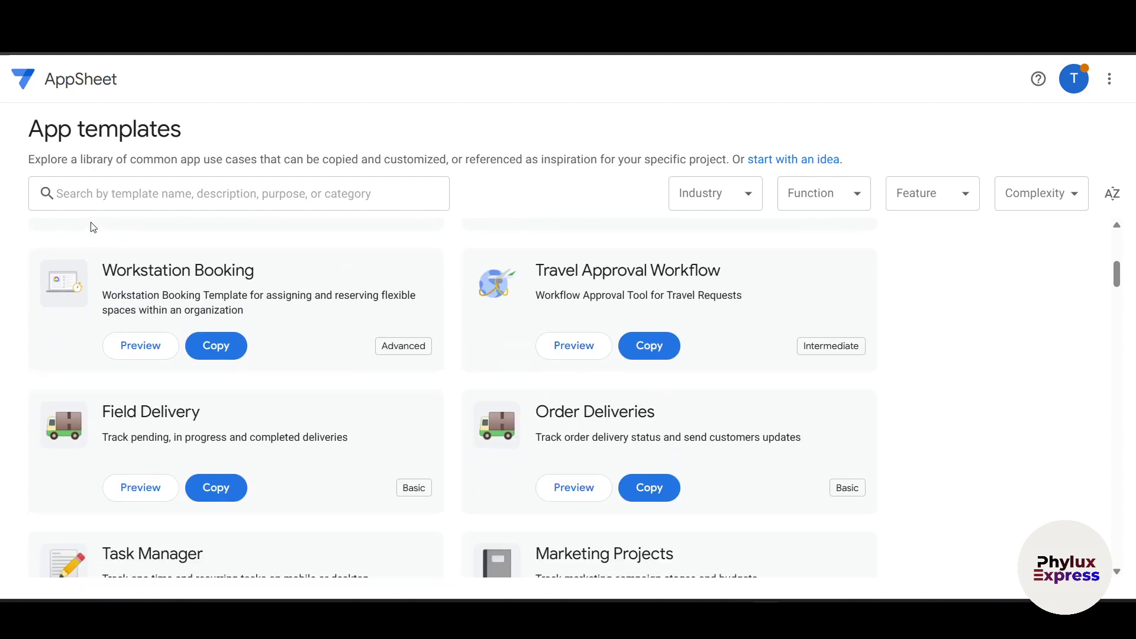
scroll(321, 550, "up", 5)
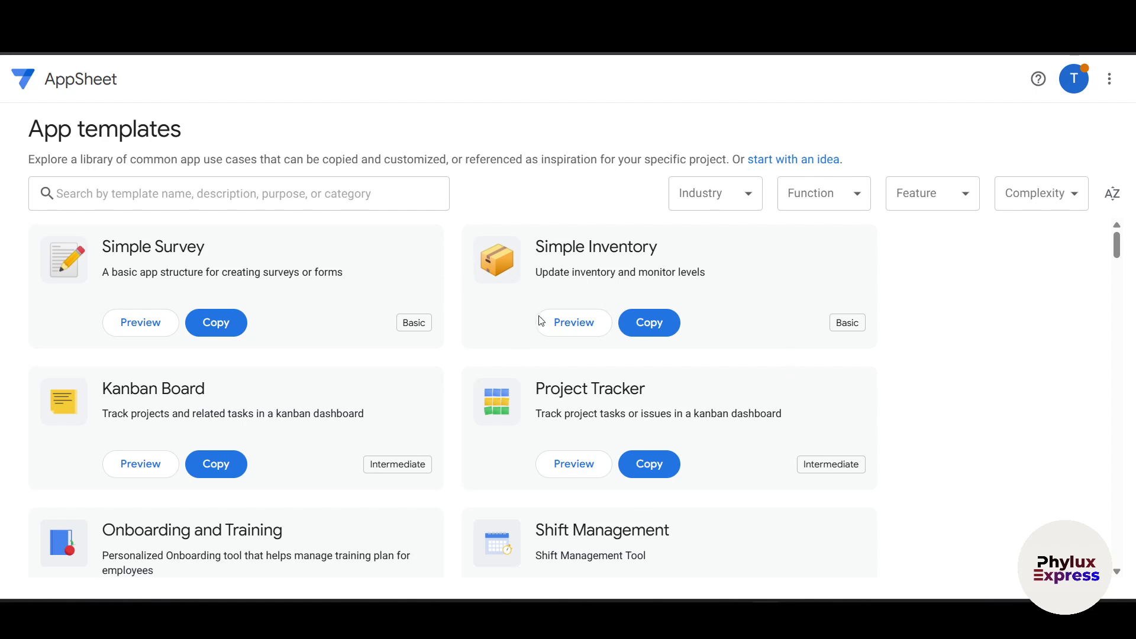
left_click(572, 323)
Step: Preview the Inventory Log and Levels screens, then clone the template via Copy and Customize
scroll(751, 241, "down", 2)
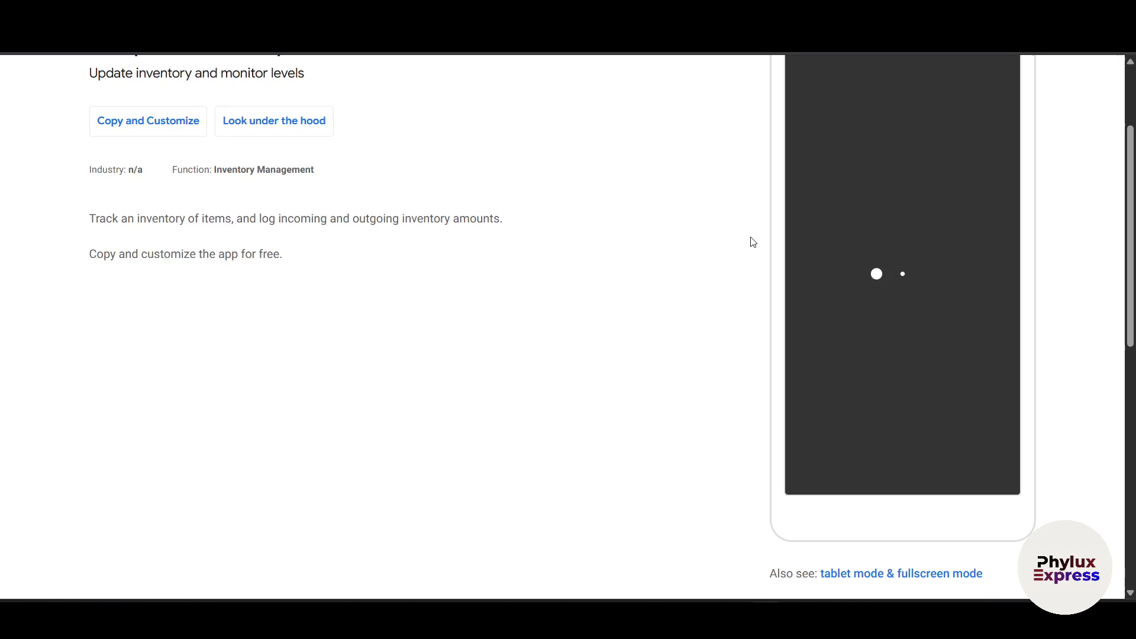
scroll(713, 343, "up", 2)
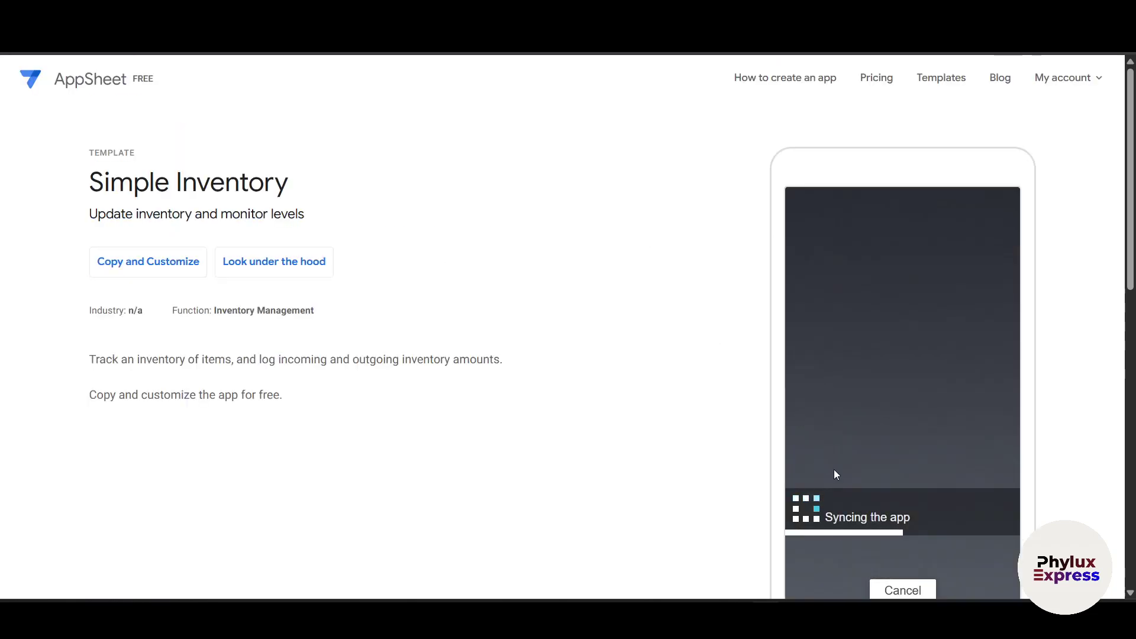
scroll(835, 471, "down", 3)
scroll(921, 384, "up", 3)
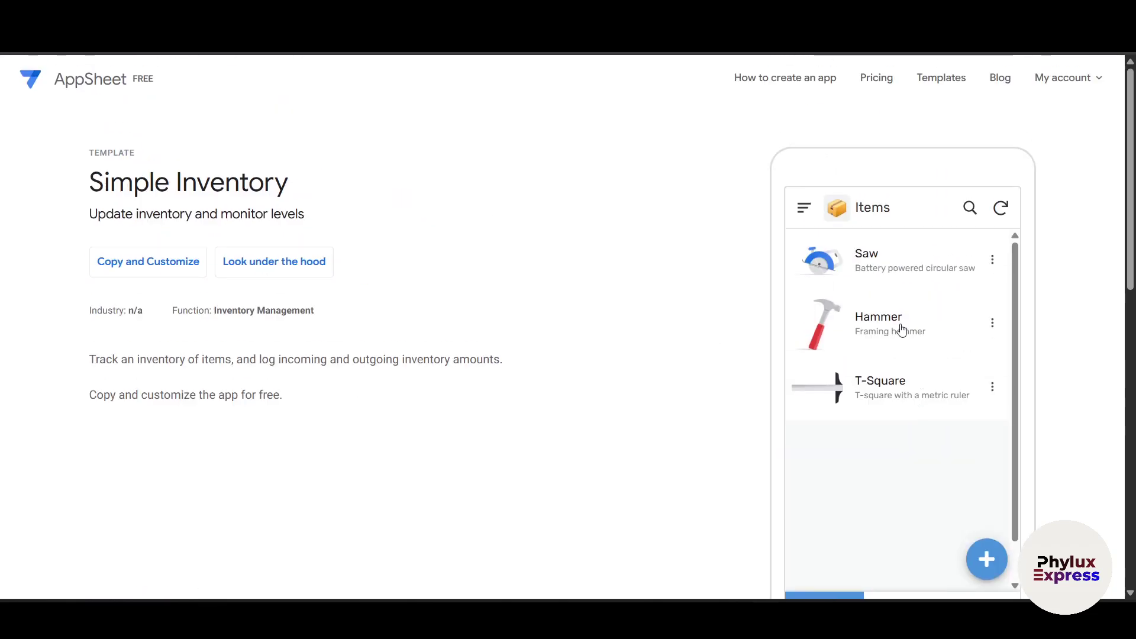
scroll(902, 330, "down", 1)
scroll(959, 398, "down", 2)
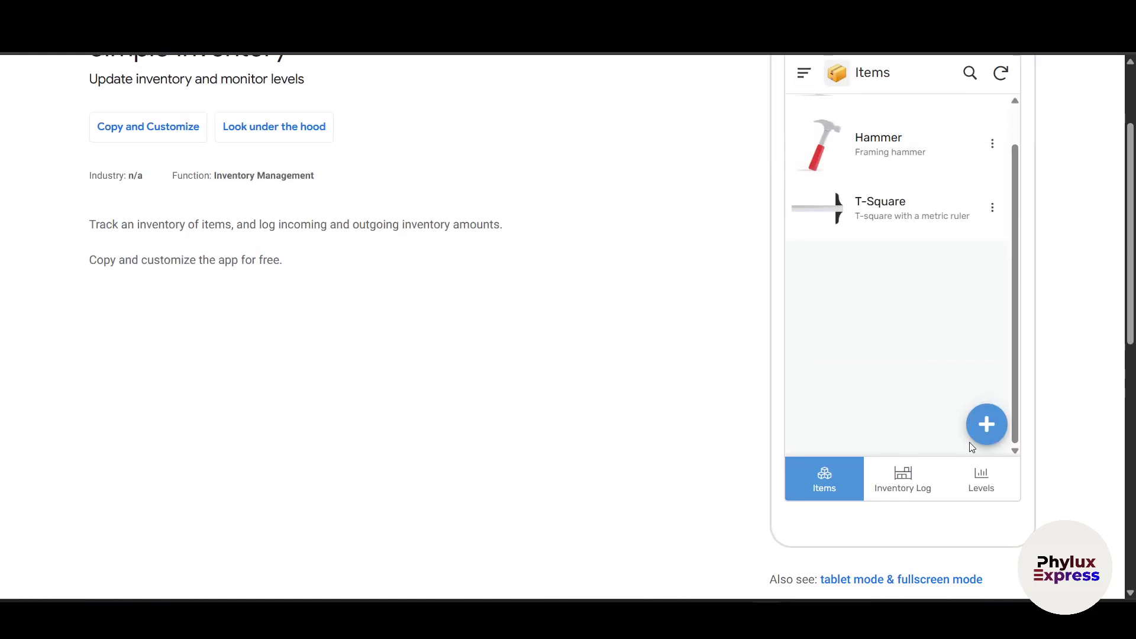
left_click(912, 484)
left_click(954, 480)
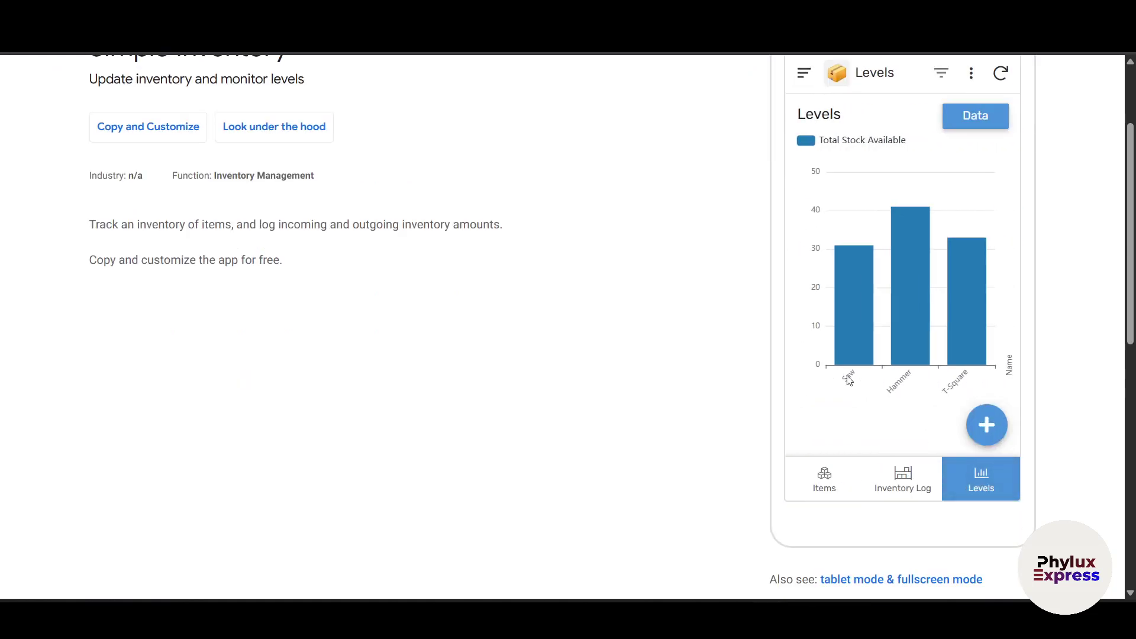
scroll(847, 375, "up", 2)
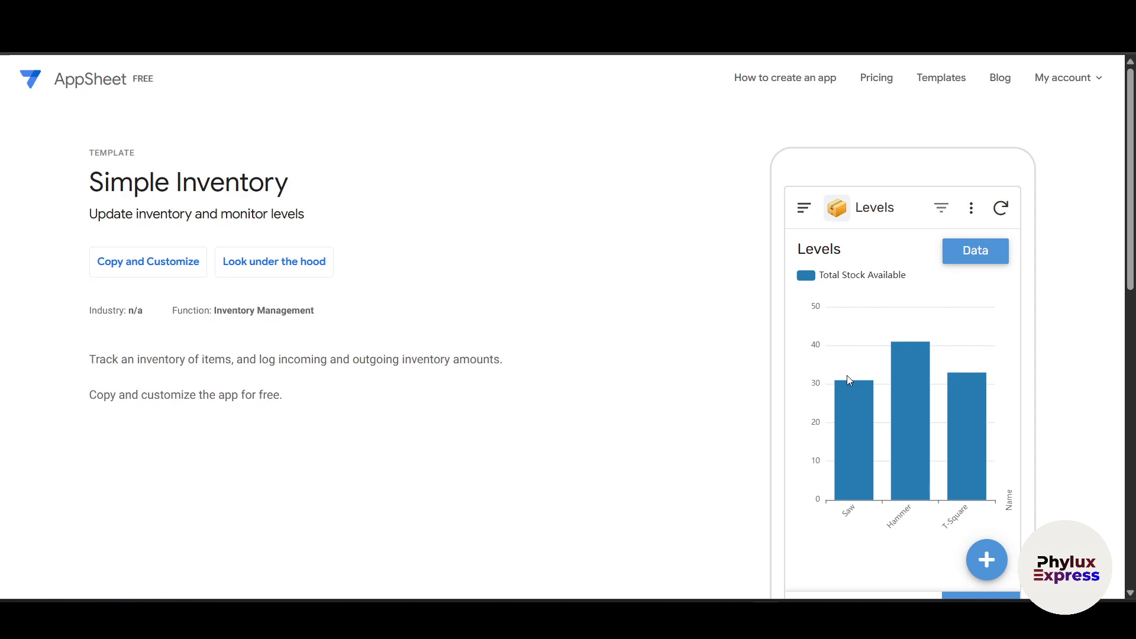
left_click(138, 268)
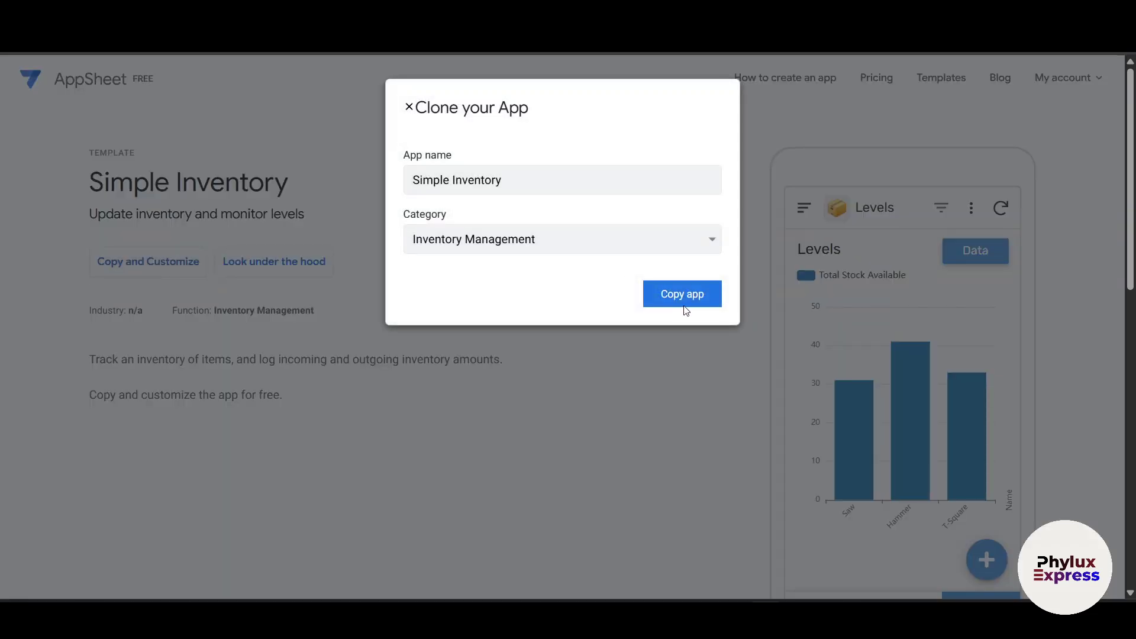
left_click(694, 301)
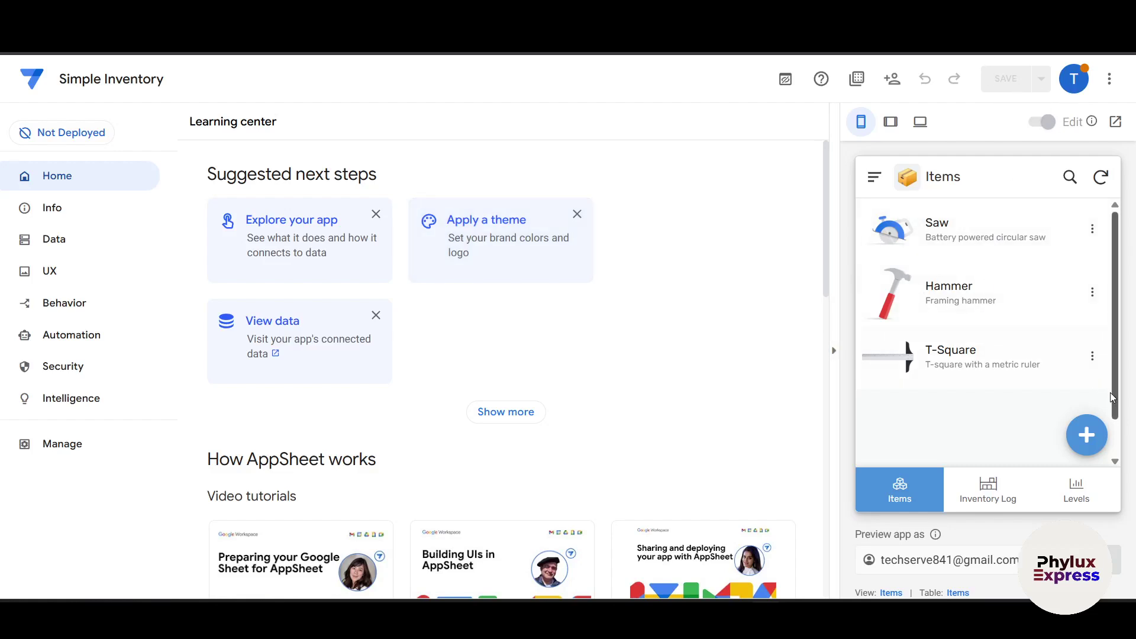
Step: Open the Items Form from the preview's + button, scroll it, and go back to the items list
left_click(1087, 437)
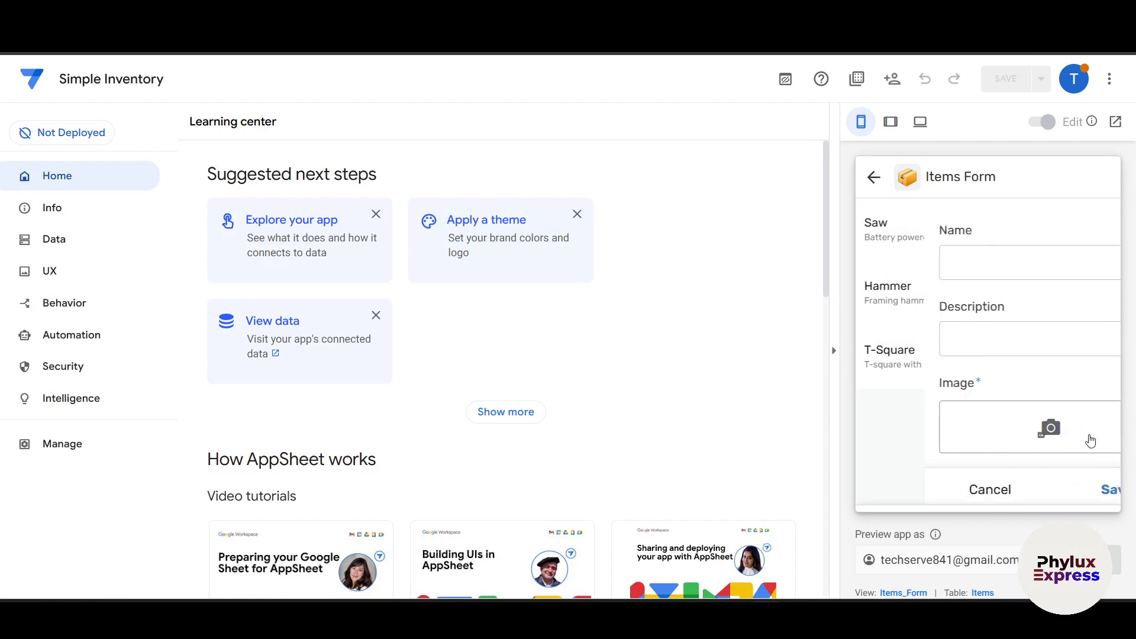
scroll(1046, 372, "down", 2)
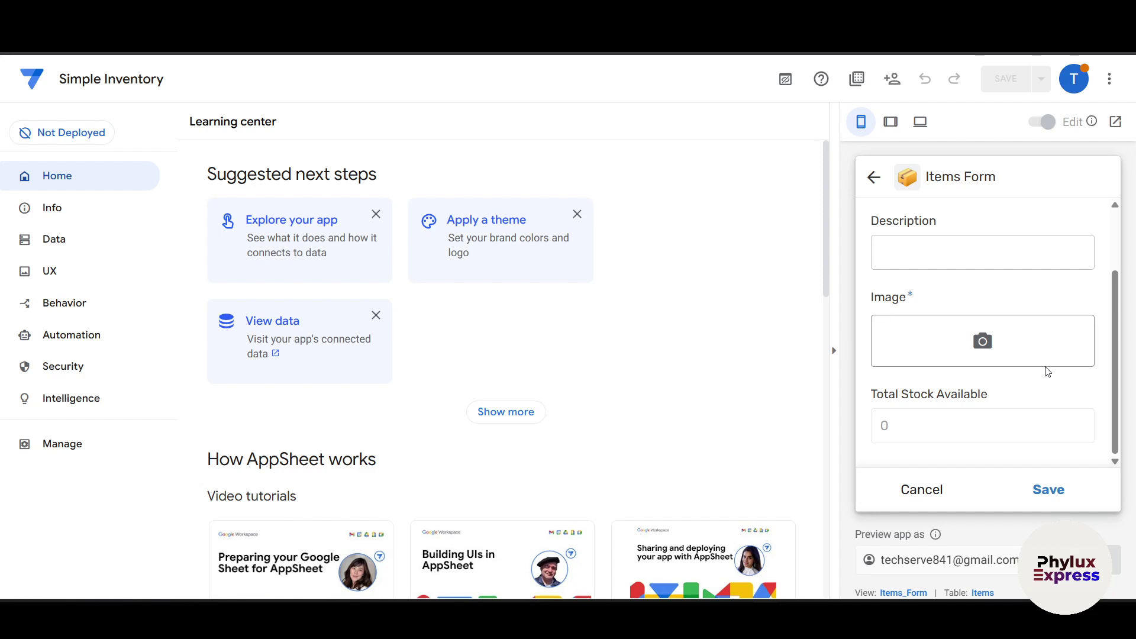
left_click(875, 178)
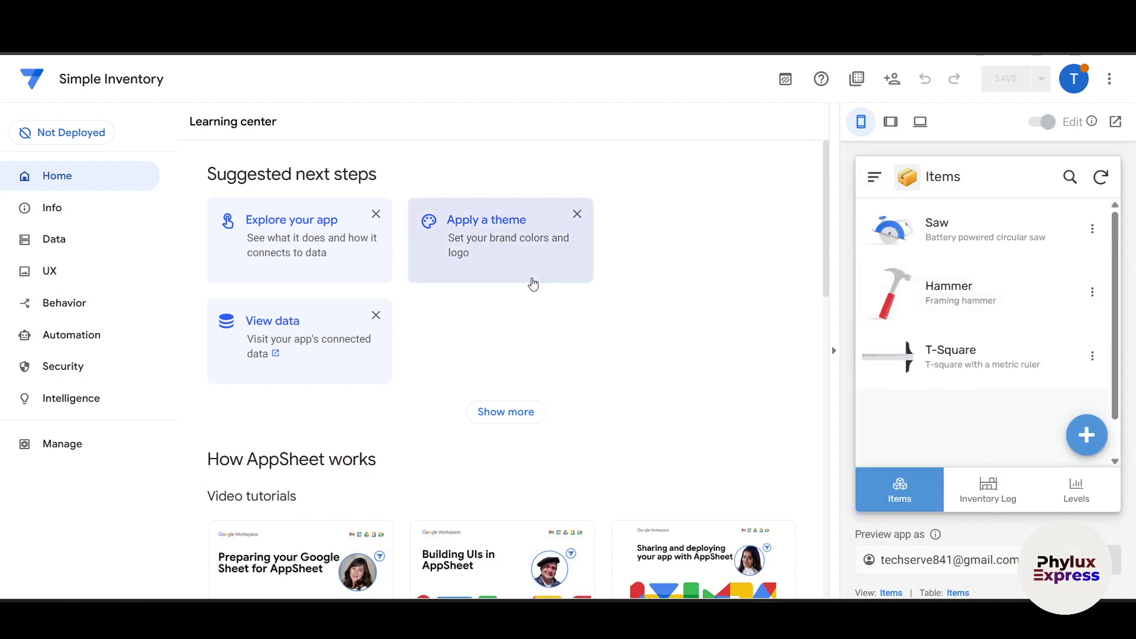
Step: Open UX > Brand via Apply a theme and review the light theme and Medium blue colour
left_click(499, 278)
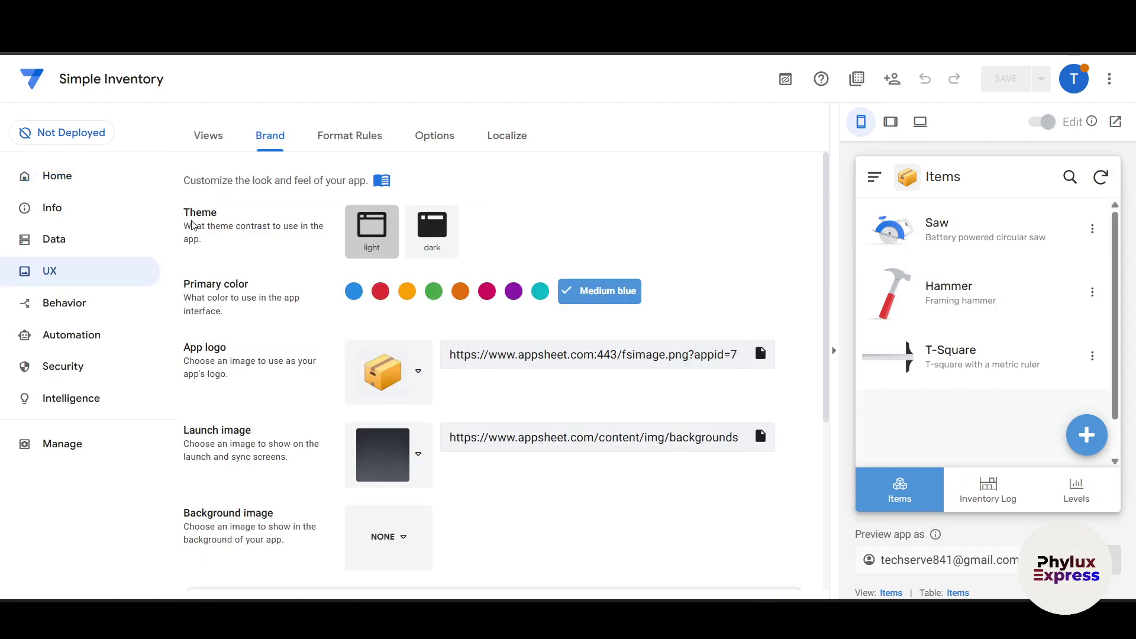
scroll(346, 313, "down", 2)
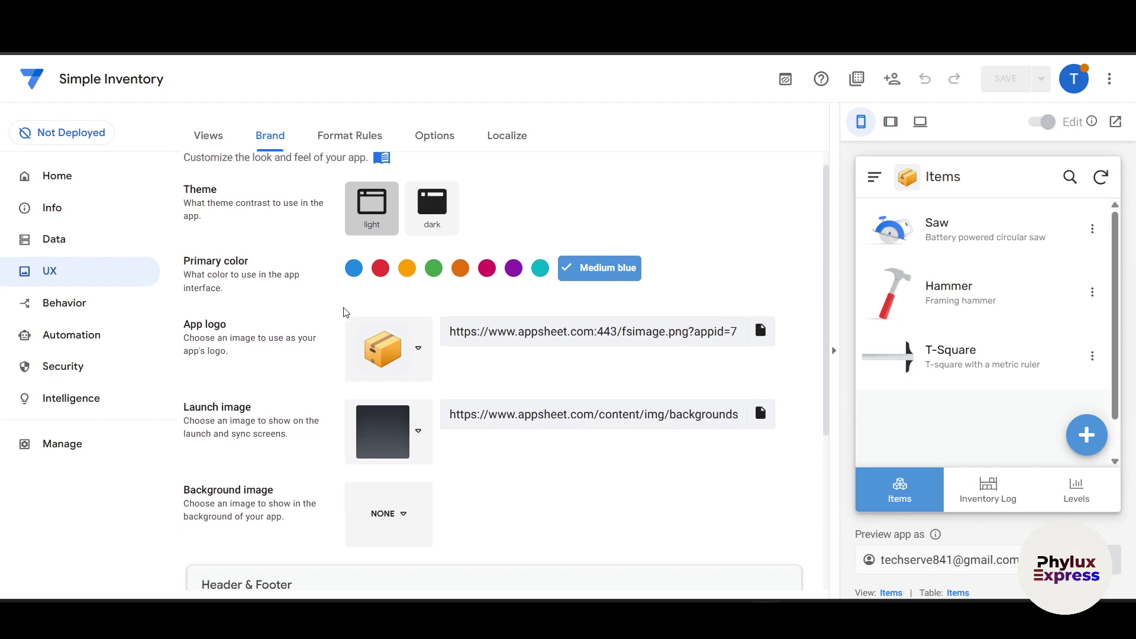
scroll(346, 313, "down", 5)
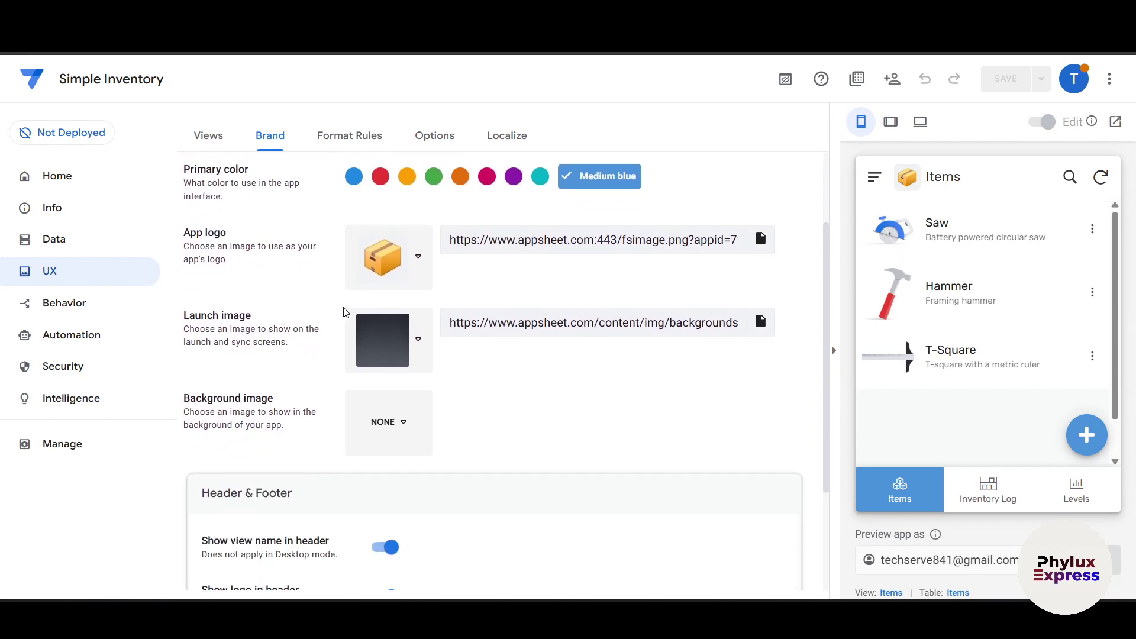
scroll(375, 254, "up", 8)
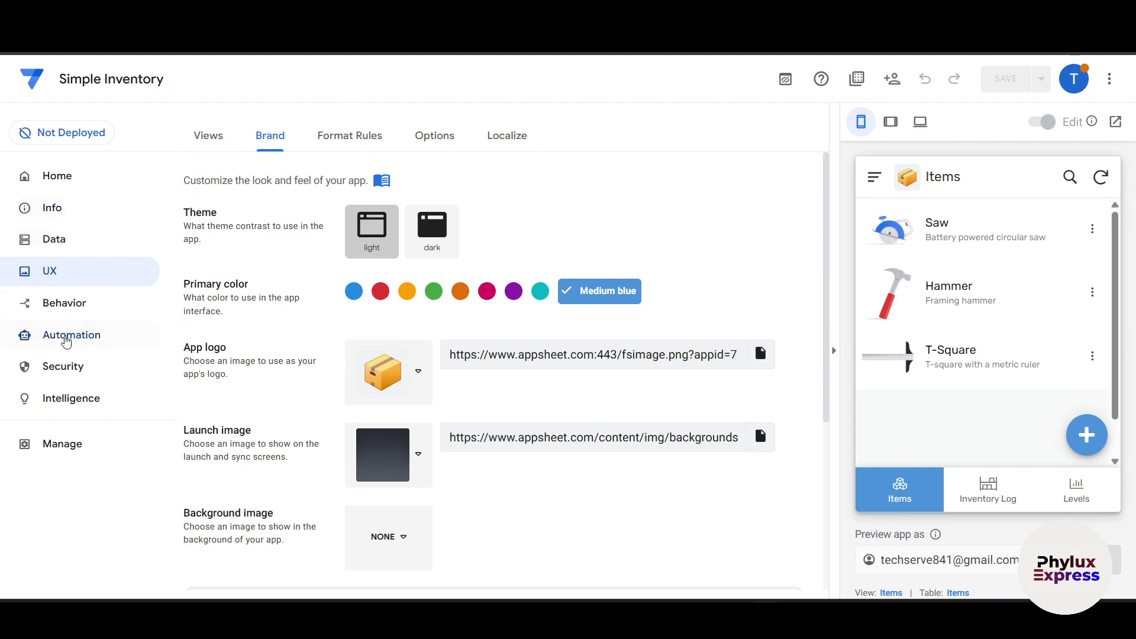
Step: Under Behavior, add a blank New Action to the Items table
left_click(70, 307)
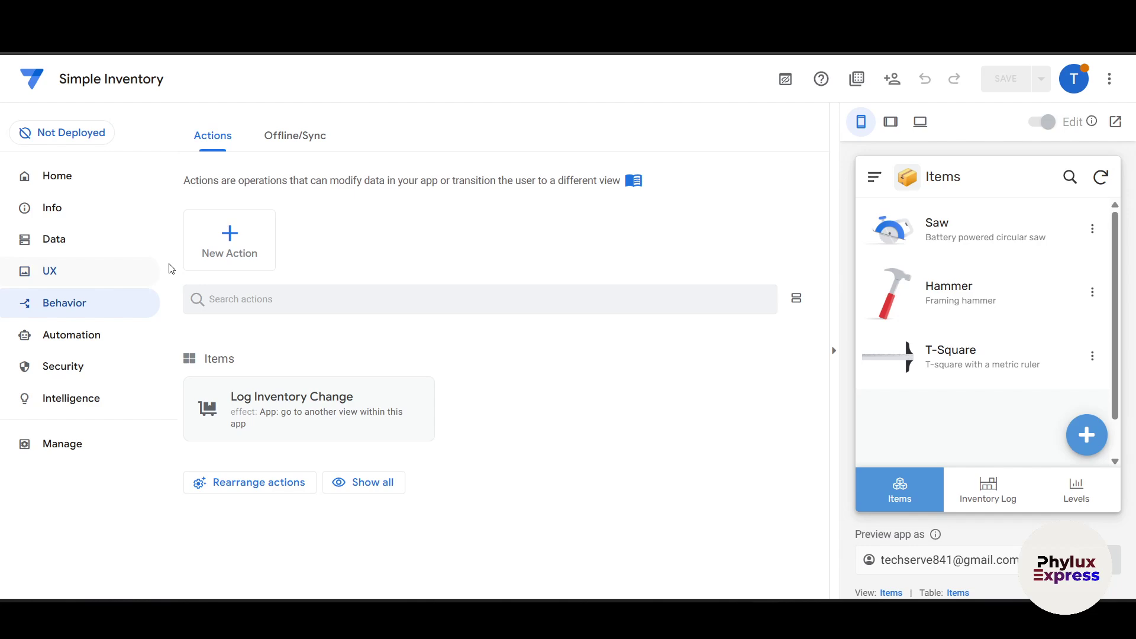
left_click(230, 256)
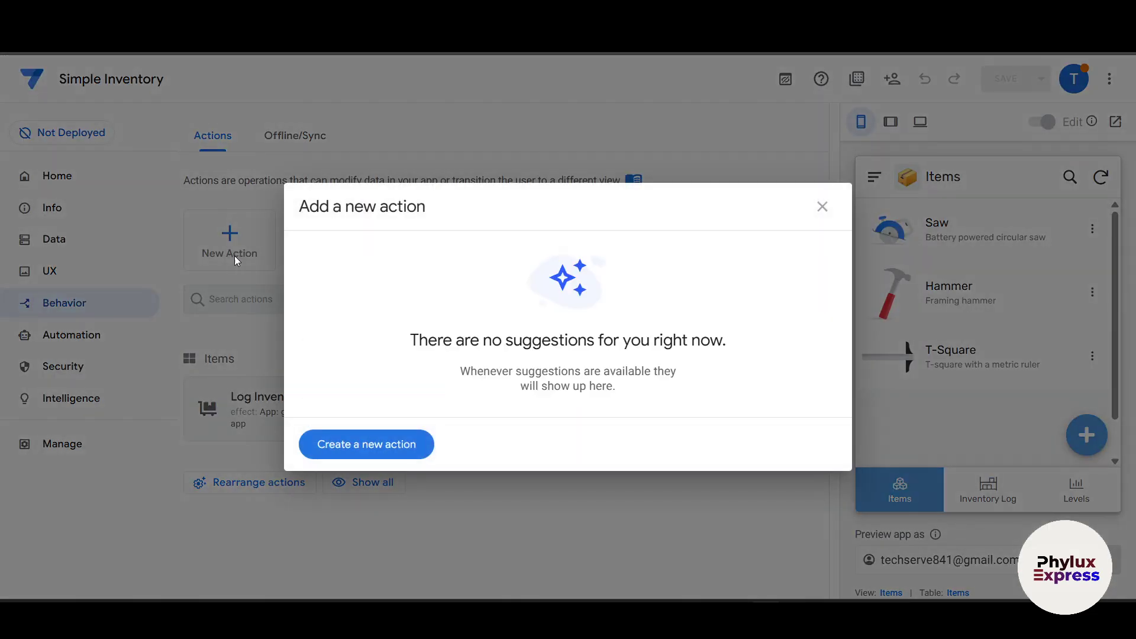
left_click(357, 450)
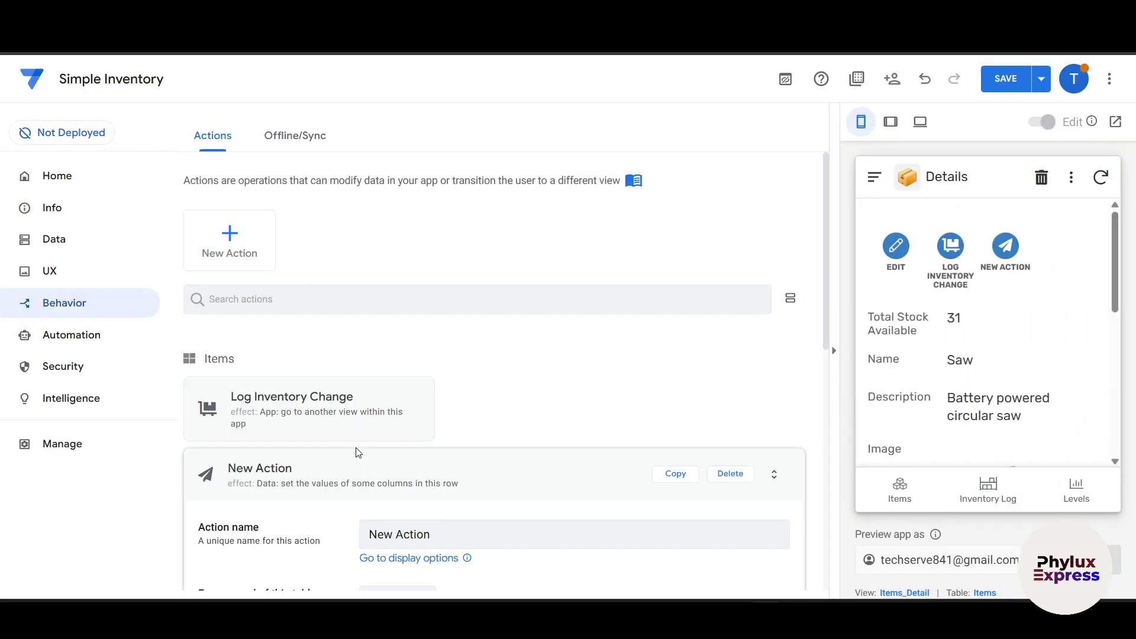
scroll(993, 396, "down", 8)
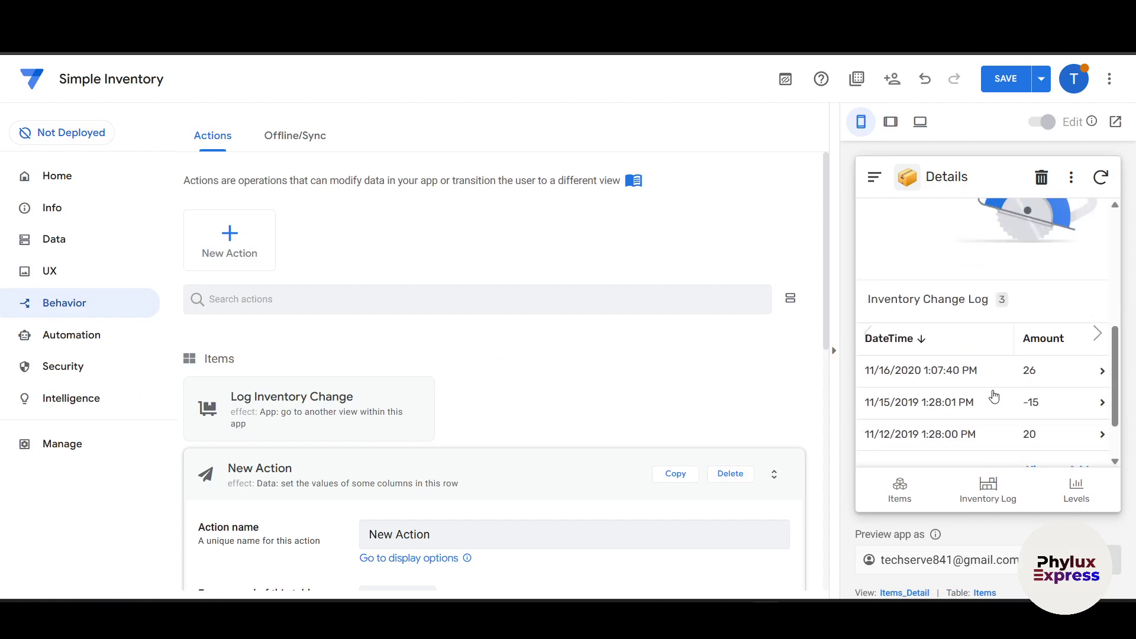
scroll(993, 395, "up", 8)
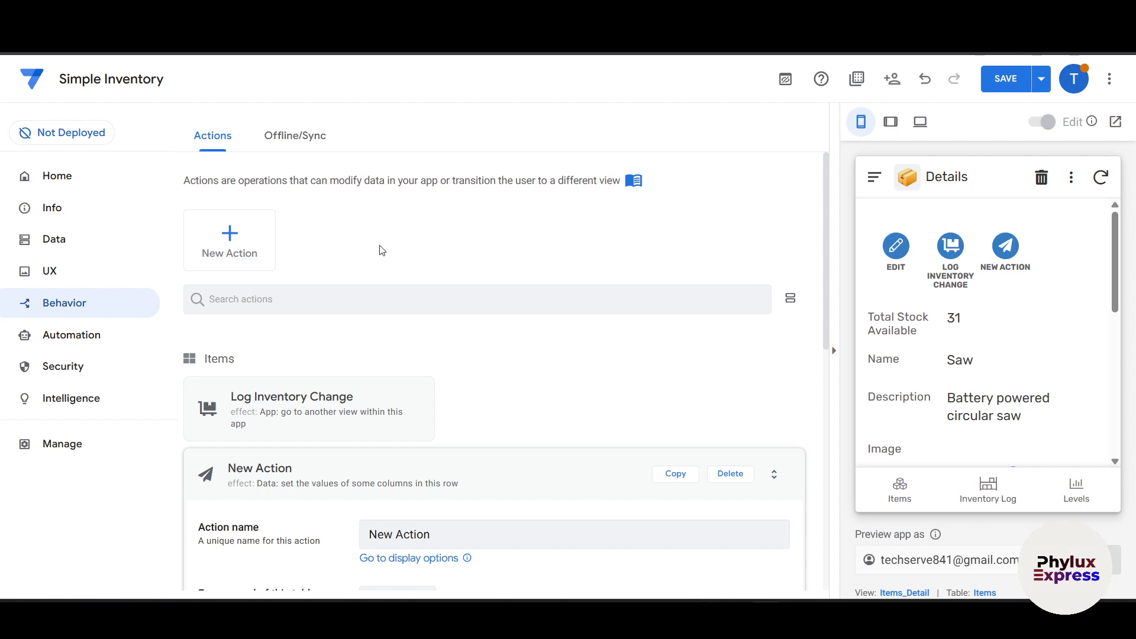
left_click(893, 78)
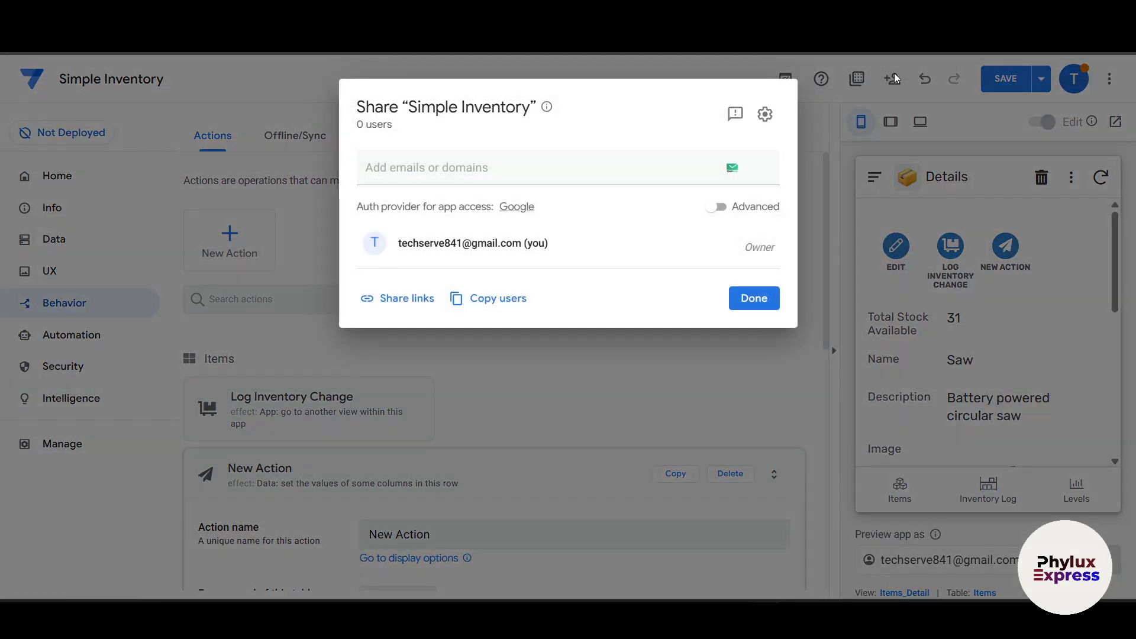
left_click(895, 78)
left_click(895, 78)
left_click(895, 79)
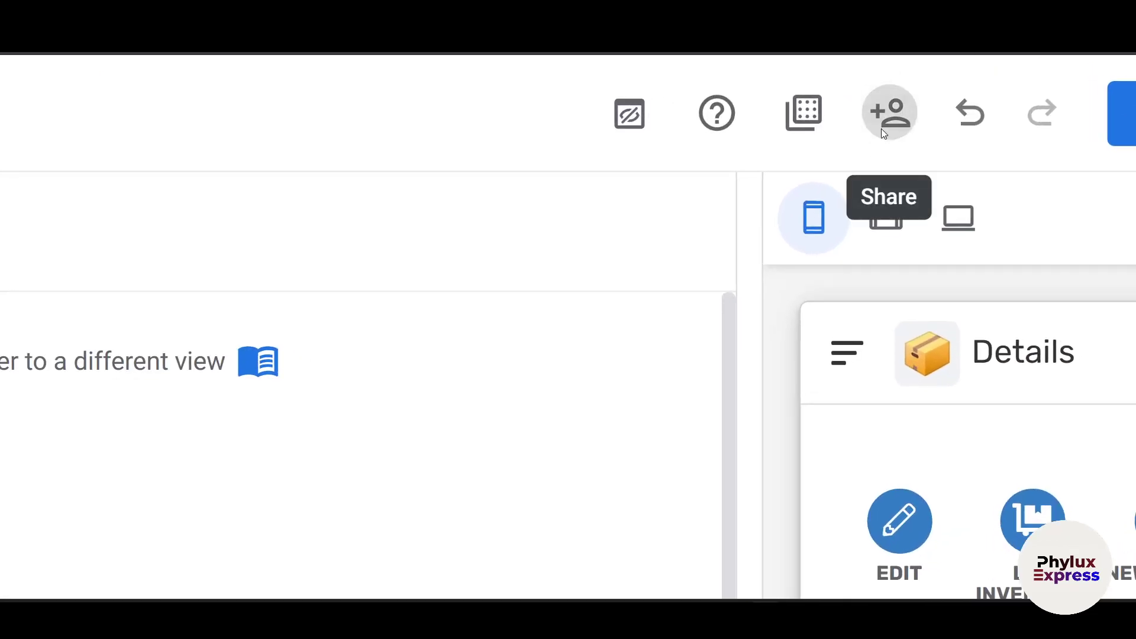
left_click(883, 135)
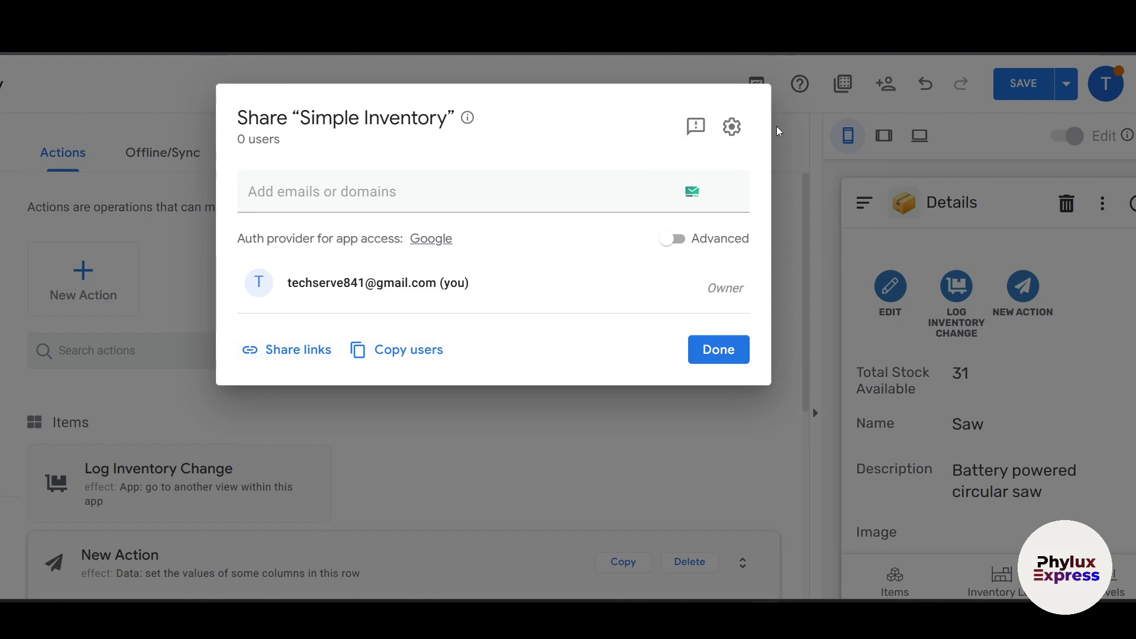
left_click(805, 165)
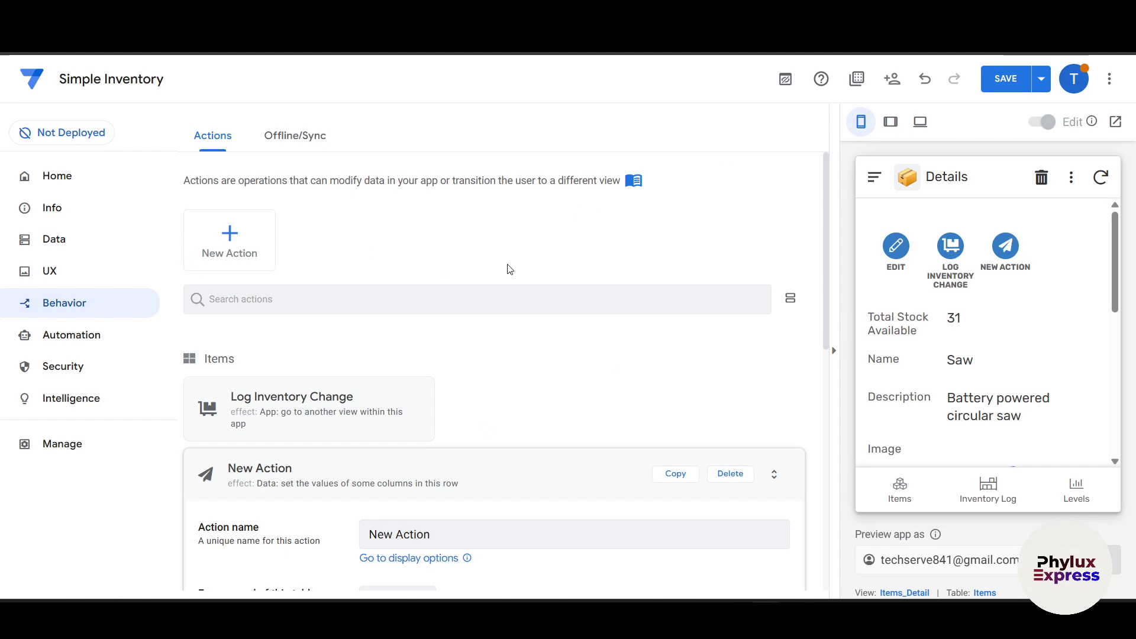
Step: Open the Data section to list the Simple Inventory tables, Inventory and Items
left_click(127, 242)
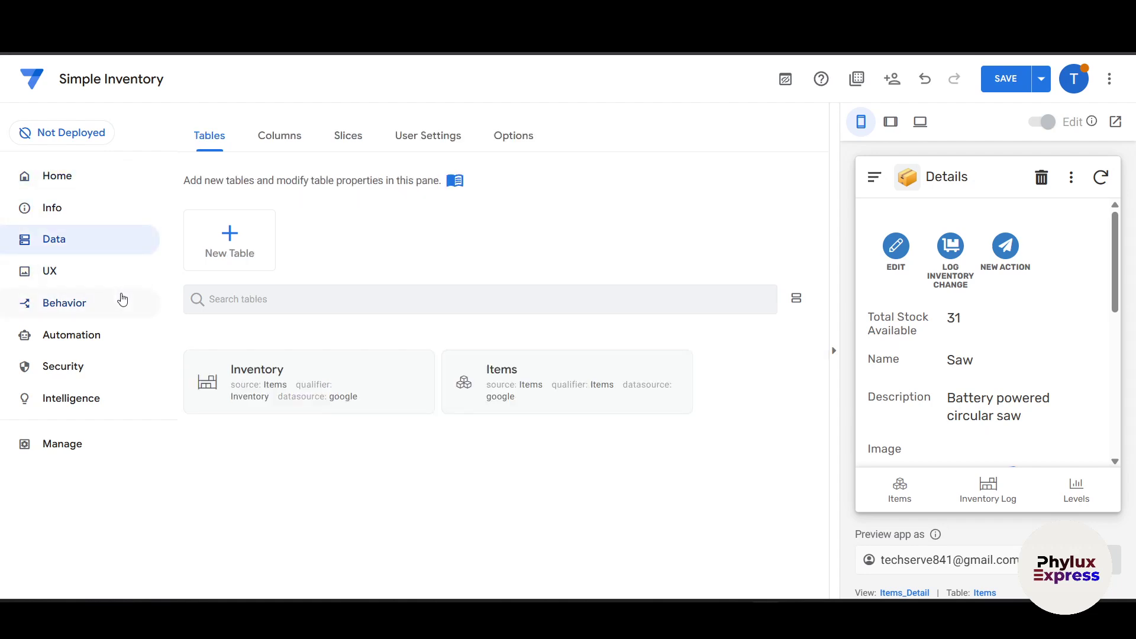